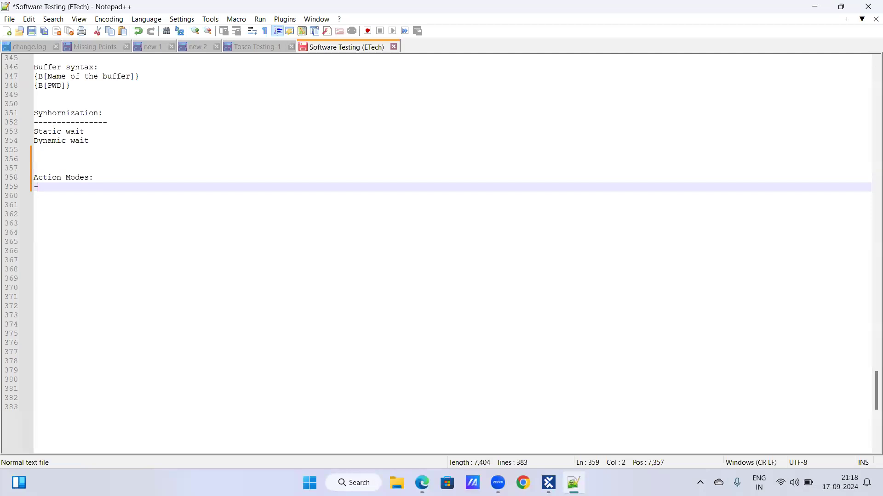
Complete the dashed underline below the Action Modes heading and list "select" beneath it
key("Return")
type("A")
key("BackSpace")
type("sel")
key("BackSpace")
key("BackSpace")
key("BackSpace")
type("seld")
type("ct")
key("BackSpace")
Add "constraint" on the line below "select" and place the cursor on the following empty line
key("Return")
type("onstraint")
key("Left")
key("Left")
key("Left")
key("Left")
key("Left")
key("Left")
key("Left")
key("Left")
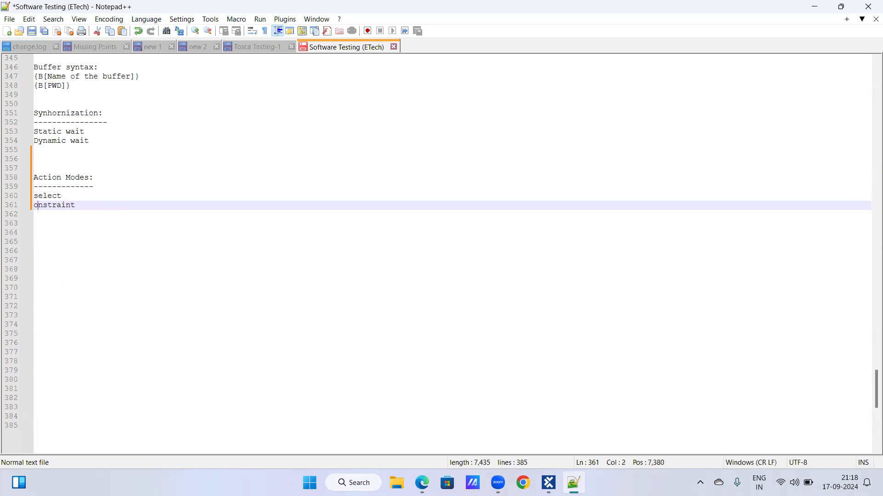
key("Left")
type("c")
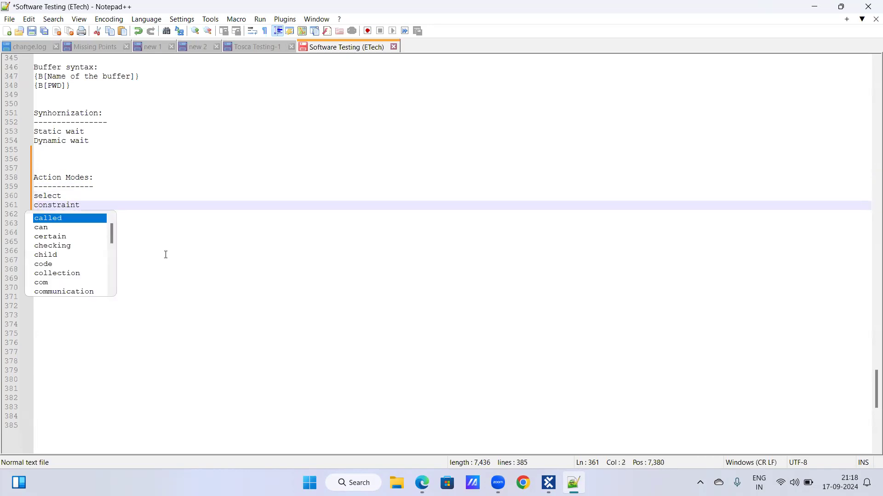
key("Escape")
key("Right")
key("Right")
key("Right")
key("Right")
key("Right")
key("Right")
key("Right")
key("Right")
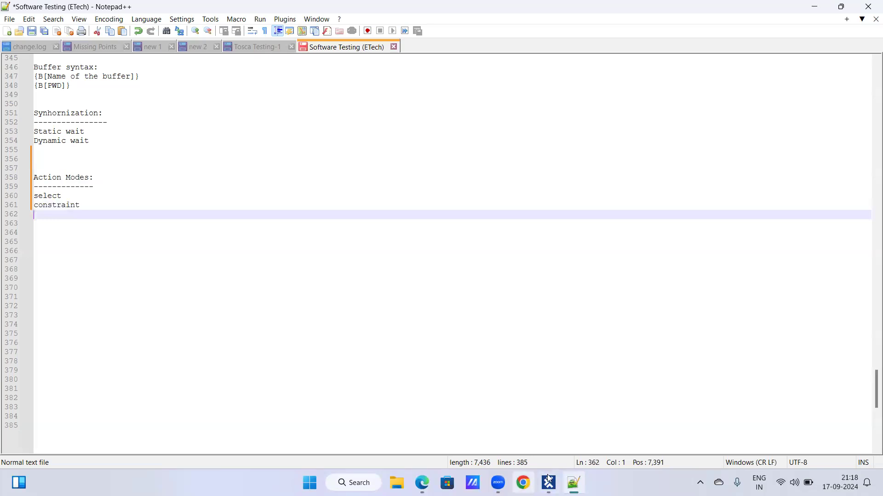
Switch to the Ace Online Shoe Portal products page in Edge and select its web address
mouse_move(550, 474)
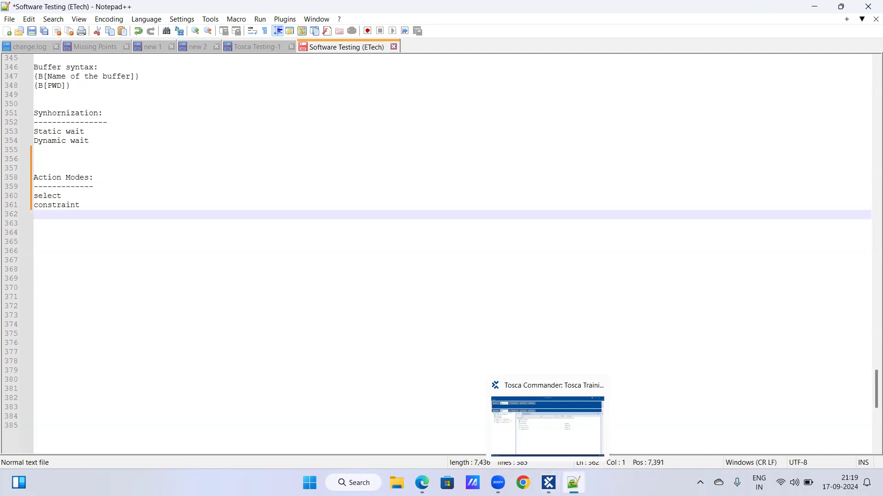
key("alt+Tab")
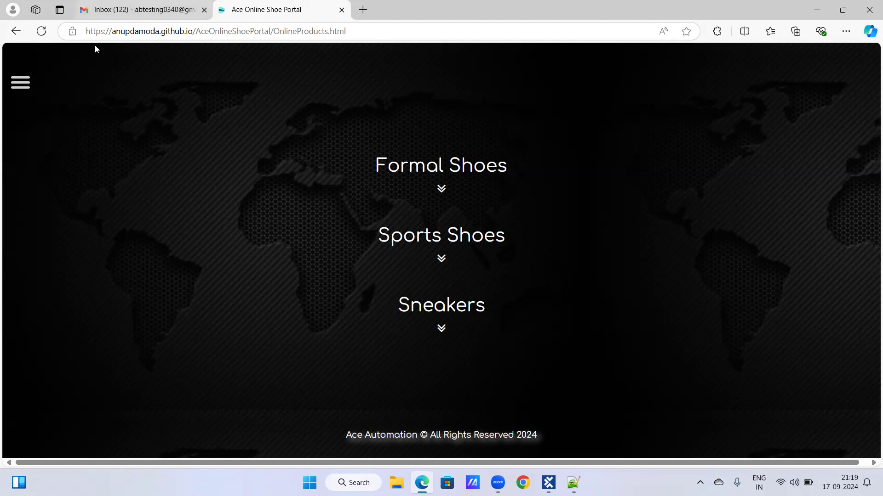
left_click(196, 28)
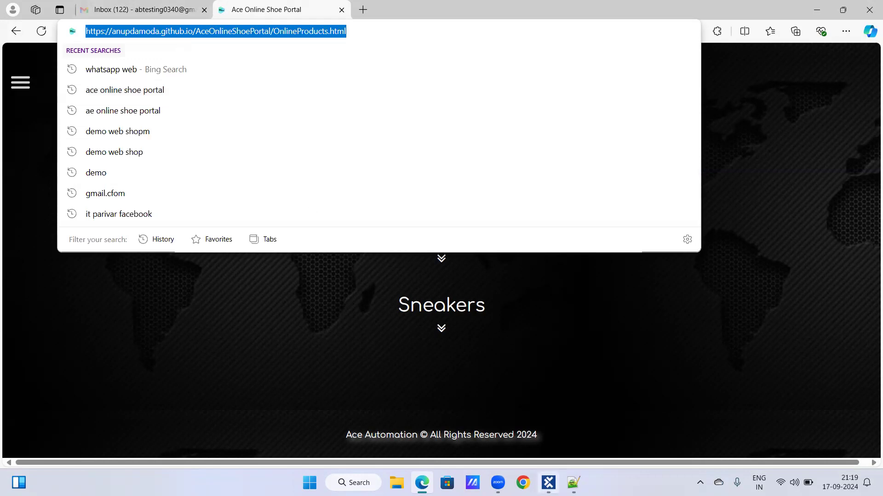
mouse_move(498, 483)
left_click(512, 435)
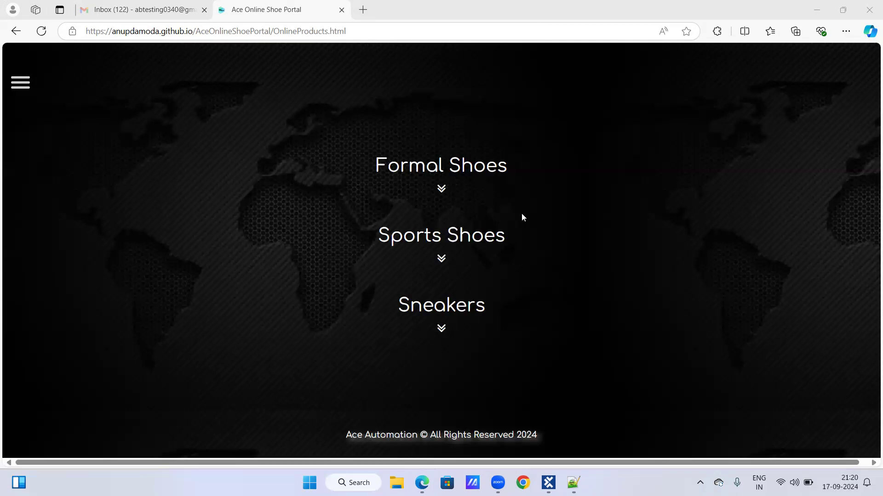
Expand the Formal Shoes section, review its table of shoes, colours, sizes and prices, and collapse it again
left_click(441, 189)
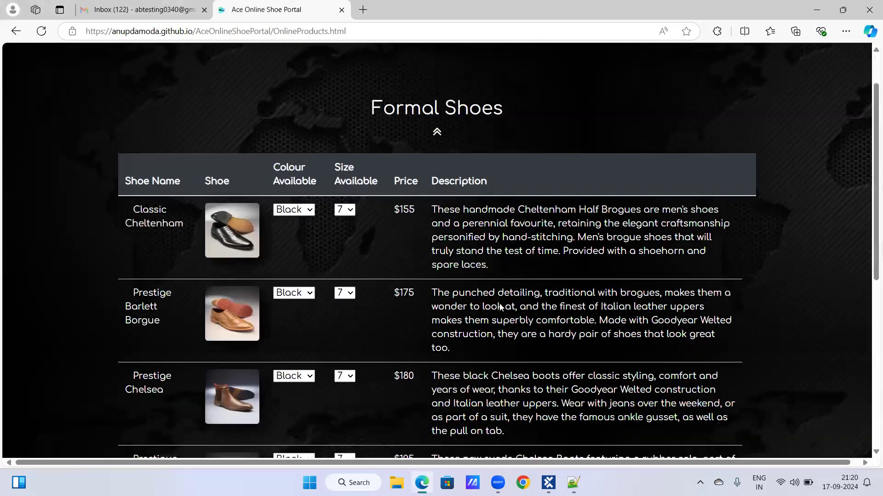
scroll(498, 309, "down", 1)
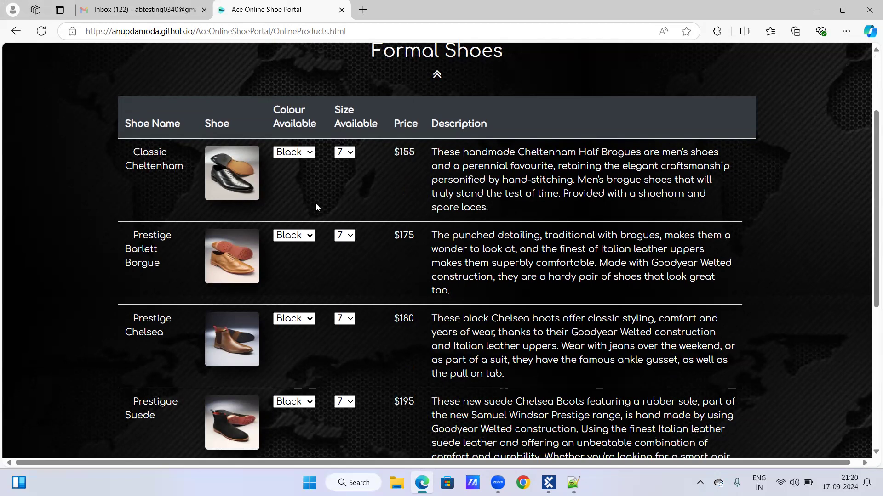
scroll(520, 226, "down", 1)
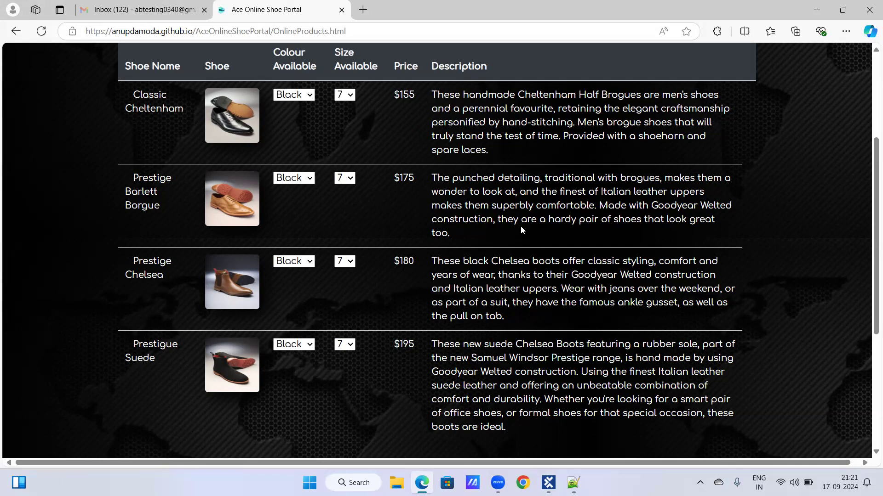
scroll(518, 227, "up", 1)
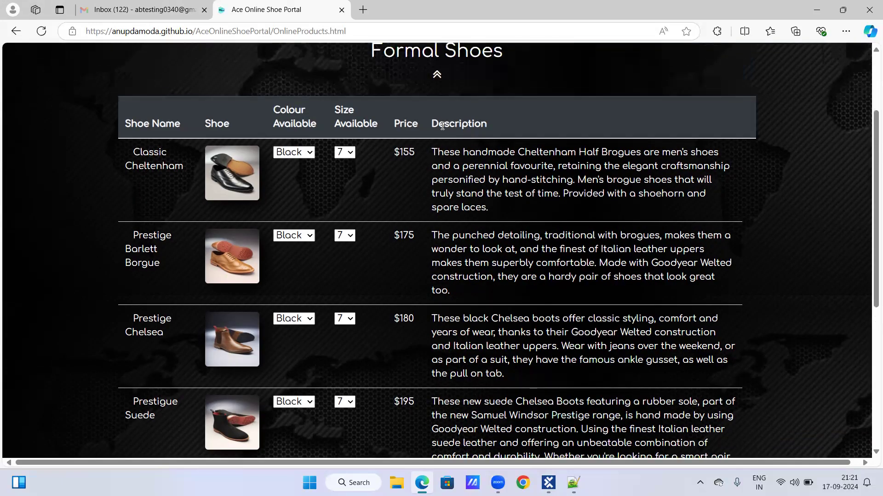
scroll(432, 134, "up", 2)
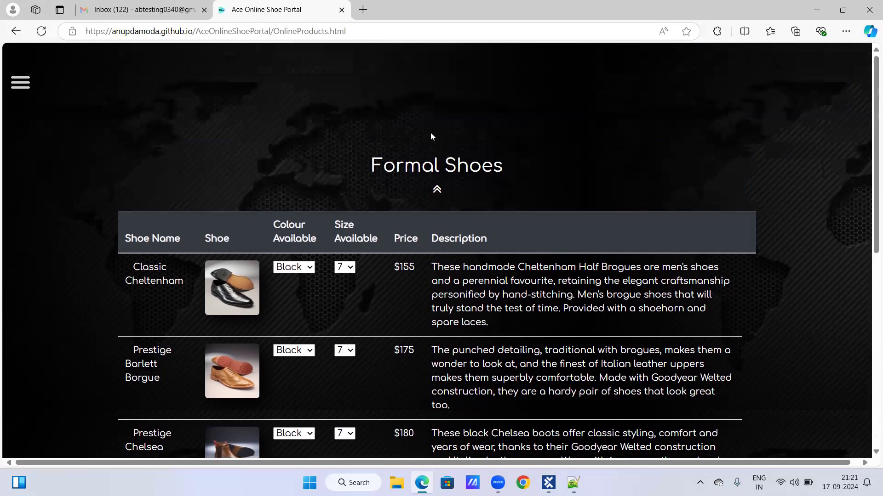
left_click(437, 188)
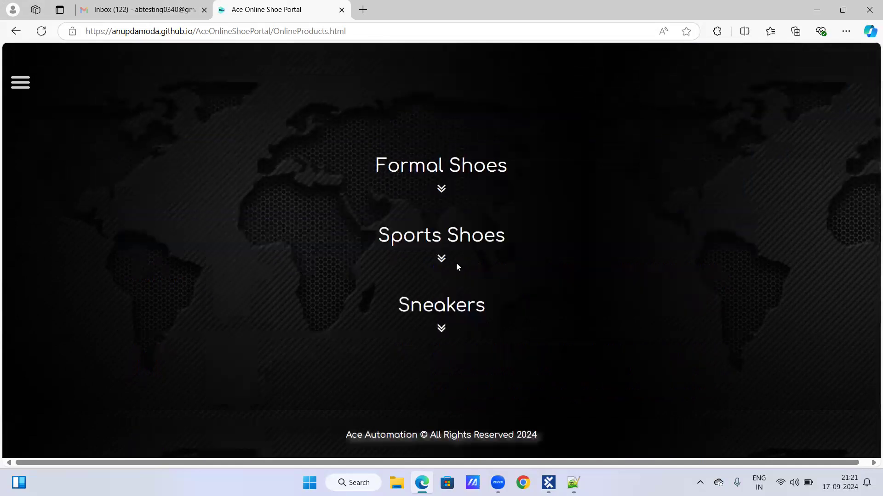
Expand Formal Shoes on the products page so that its whole shoe table is available for scanning
left_click(443, 191)
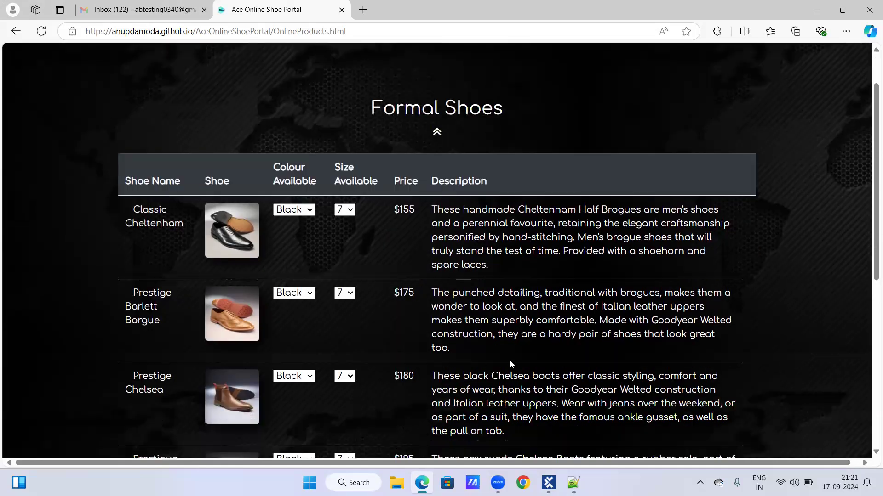
scroll(495, 315, "down", 1)
scroll(496, 314, "down", 1)
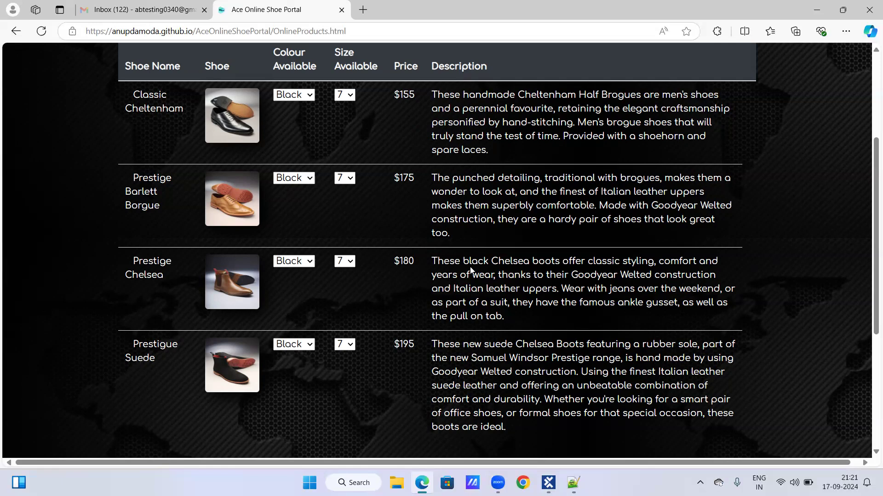
Switch to the Modules section in Tosca Commander and check the contents of the Demo Web Shop Modules folder
key("alt+Tab")
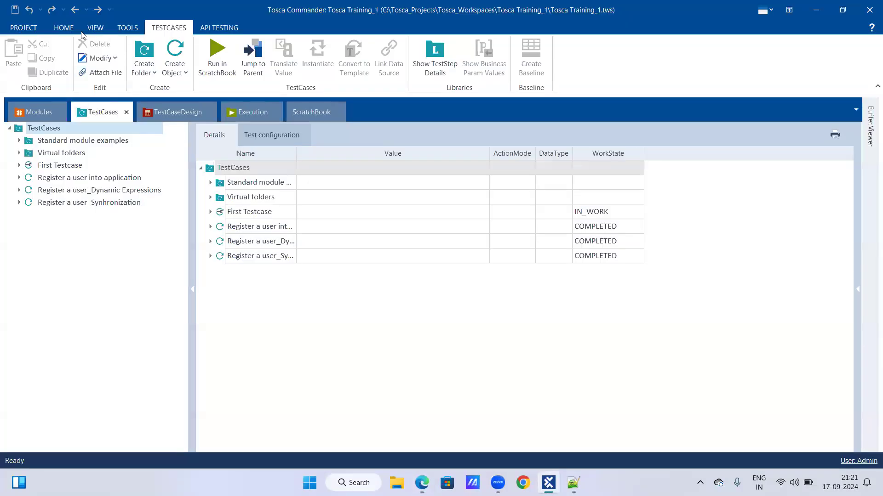
left_click(50, 118)
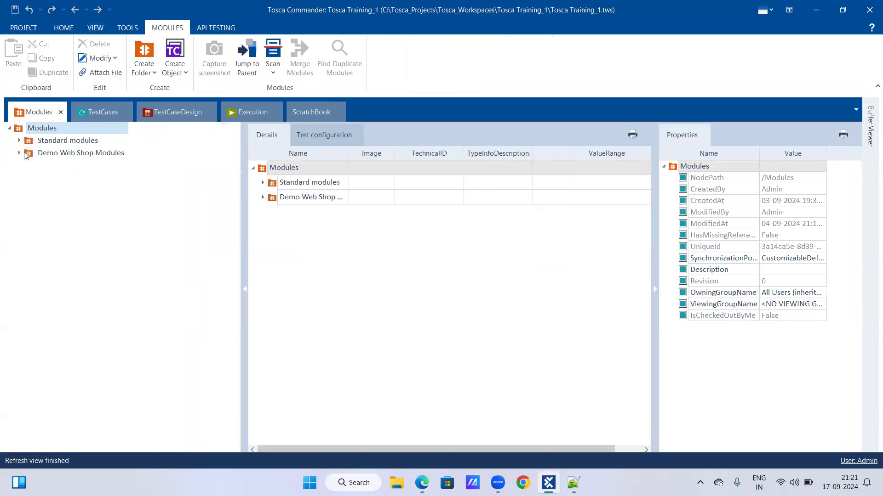
left_click(19, 152)
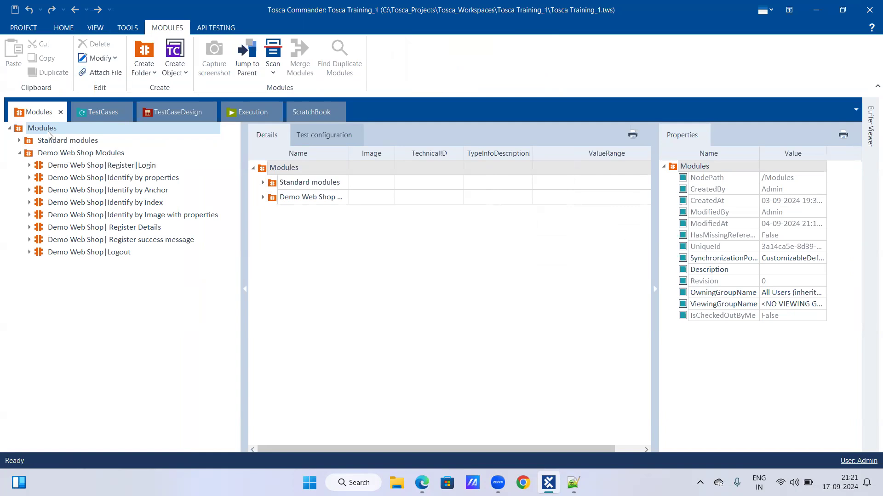
left_click(20, 154)
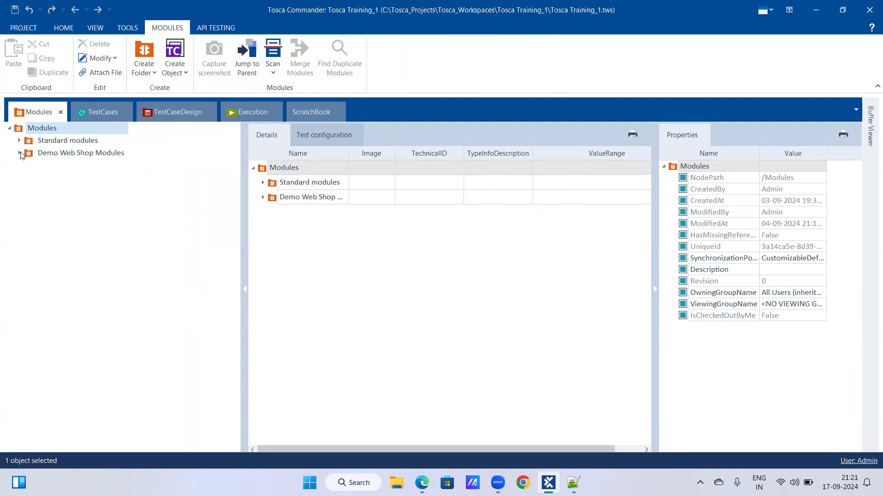
right_click(64, 153)
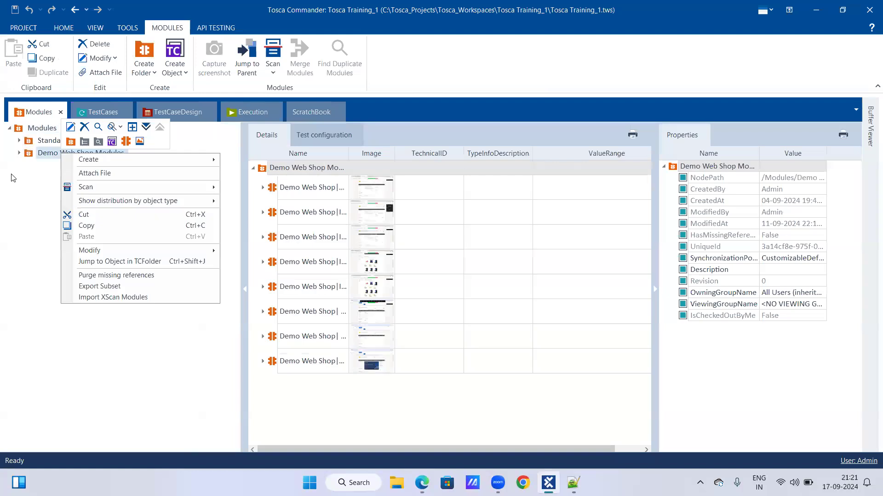
key("Escape")
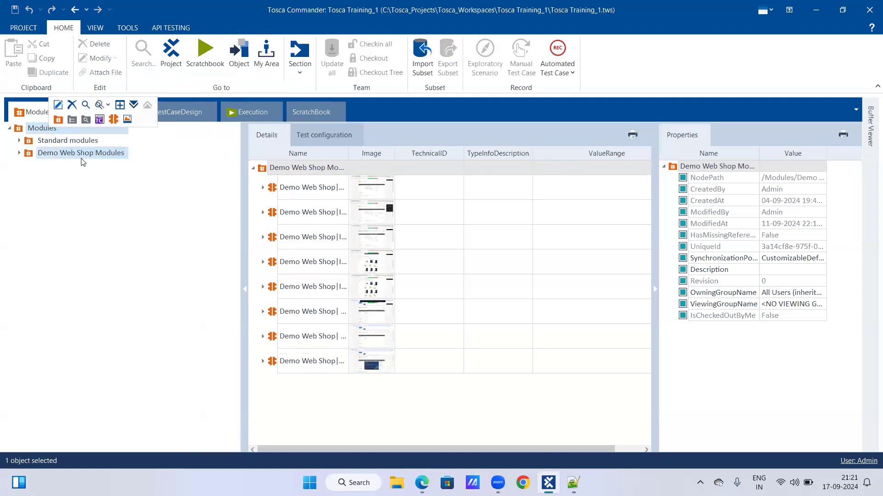
Start an application scan from the root Modules folder and scan the Ace Online Shoe Portal window
right_click(48, 131)
left_click(232, 165)
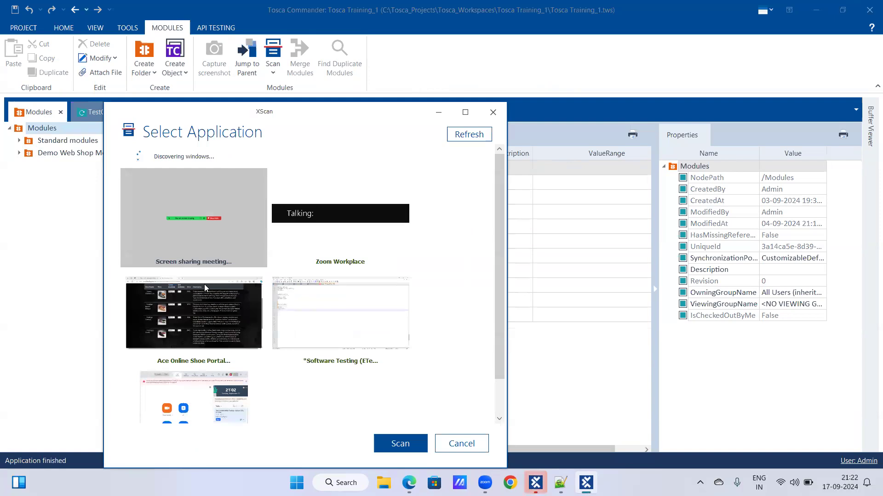
left_click(207, 319)
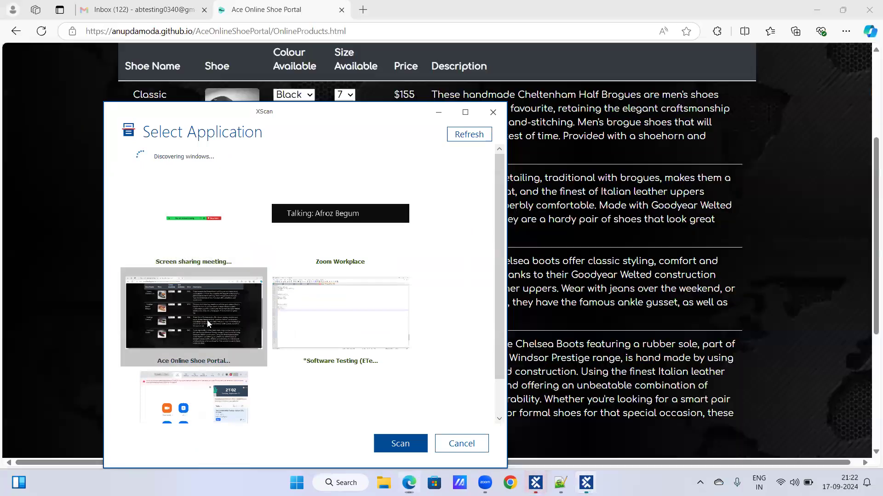
left_click(401, 453)
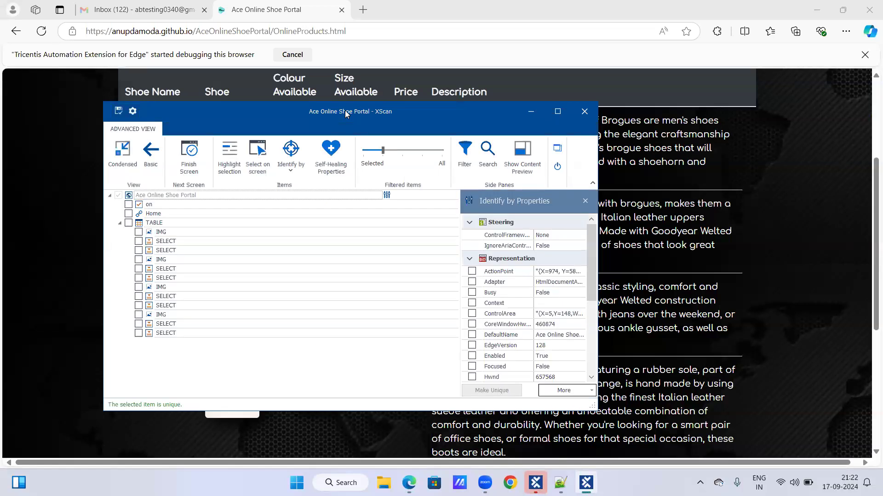
Pick the Formal Shoes table directly on the web page as the control to scan, and end on-screen selection
left_click_drag(345, 110, 613, 135)
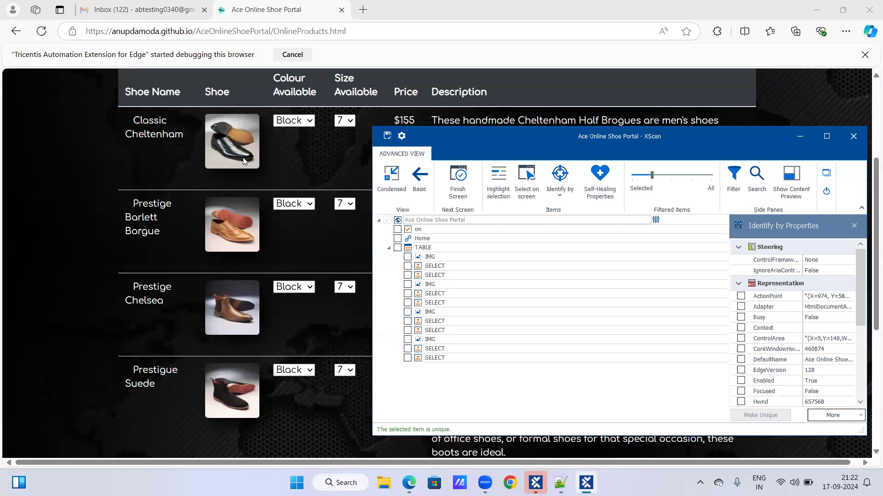
left_click(535, 175)
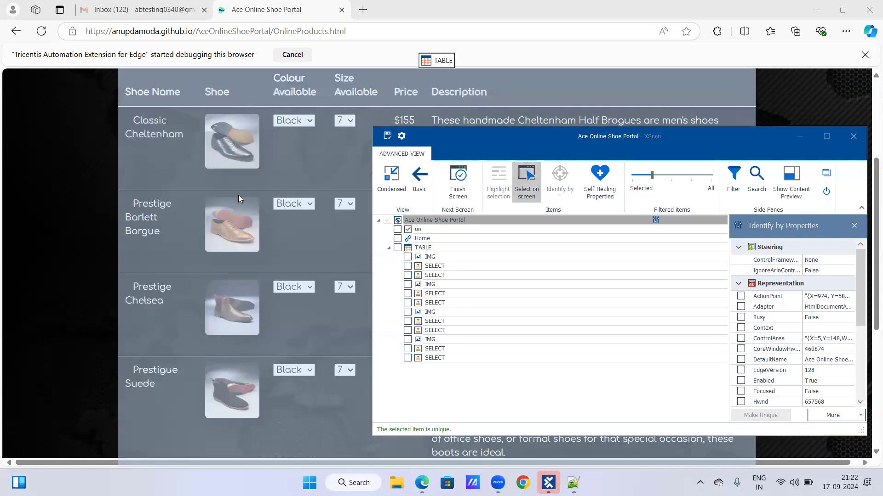
scroll(238, 195, "down", 2)
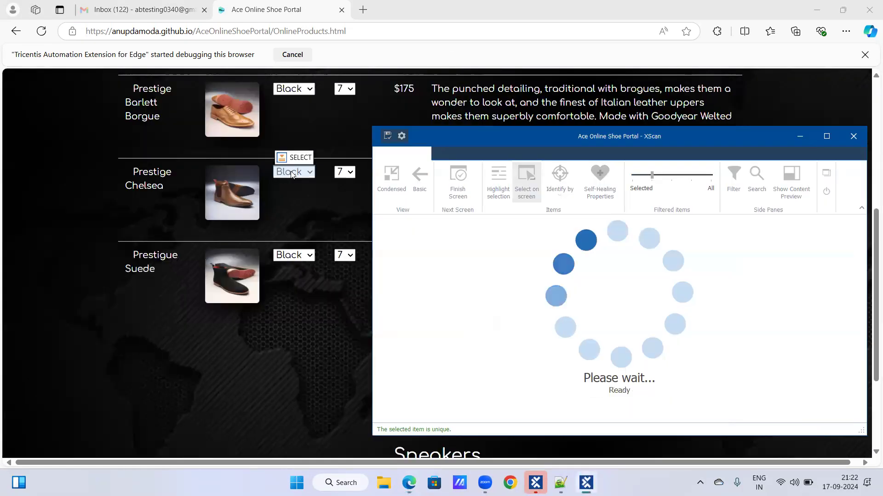
scroll(293, 177, "up", 1)
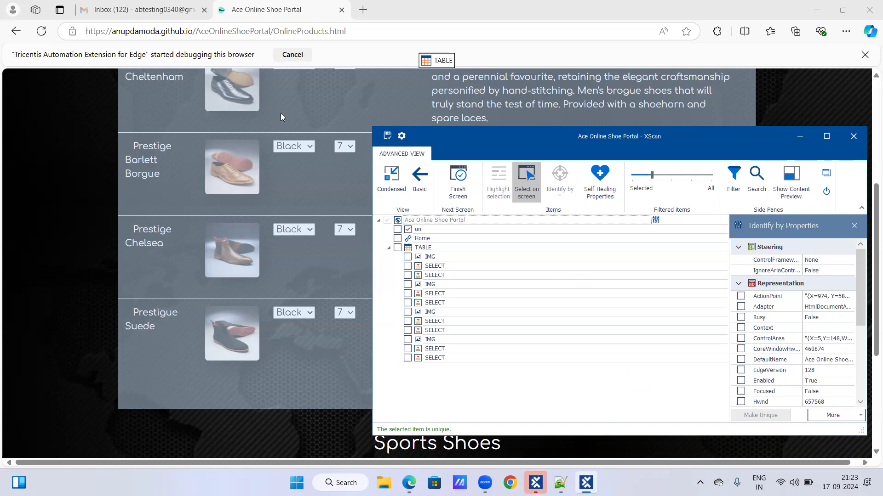
left_click(281, 117)
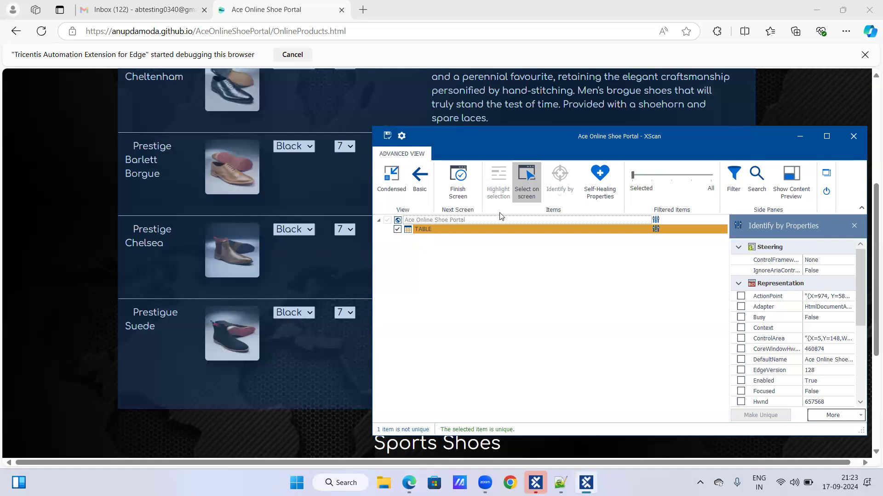
left_click(525, 181)
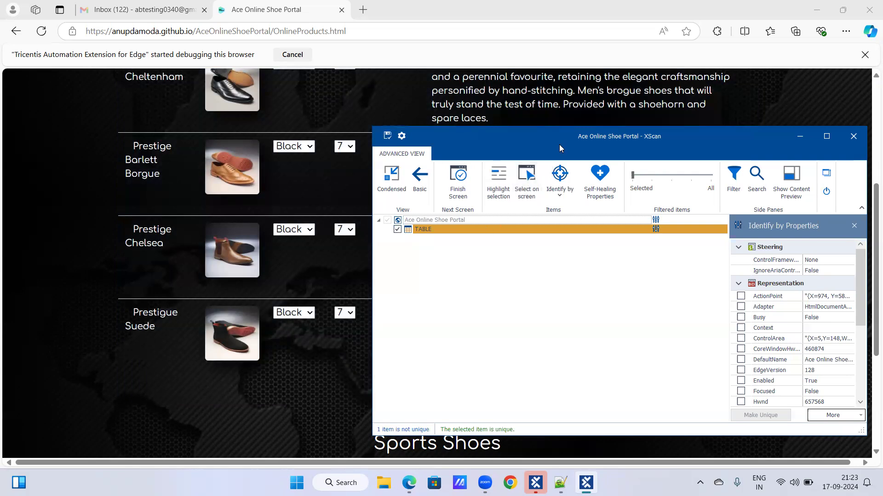
Add the ClassName property to the identification of the scanned TABLE item, alongside its Tag property
left_click_drag(559, 144, 408, 103)
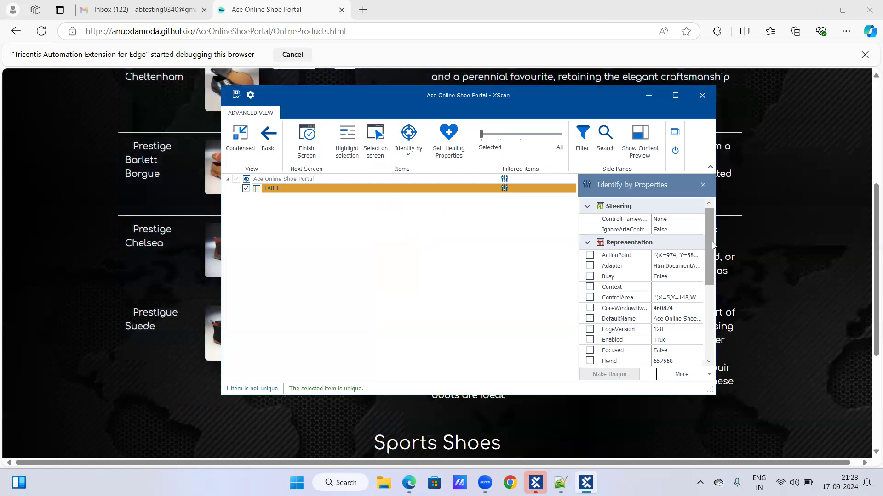
mouse_move(712, 245)
left_mouse_down()
mouse_move(713, 322)
mouse_move(708, 245)
left_mouse_up()
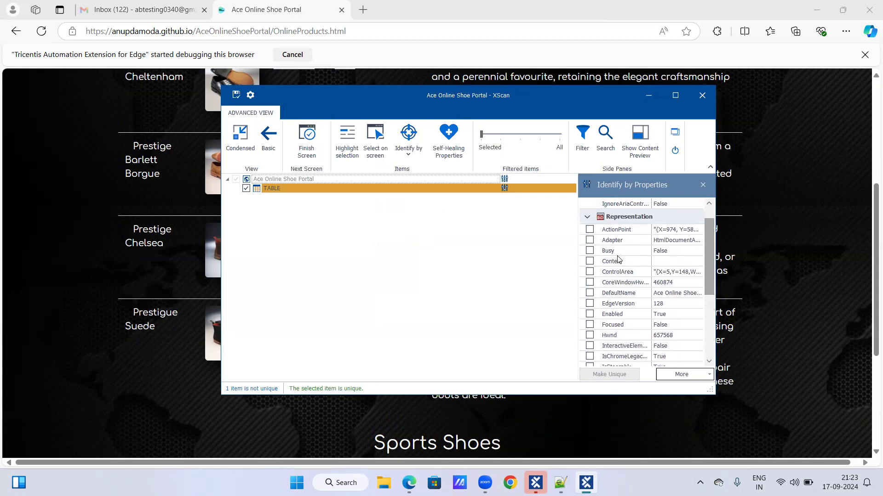
left_click(341, 186)
left_click_drag(708, 244, 712, 315)
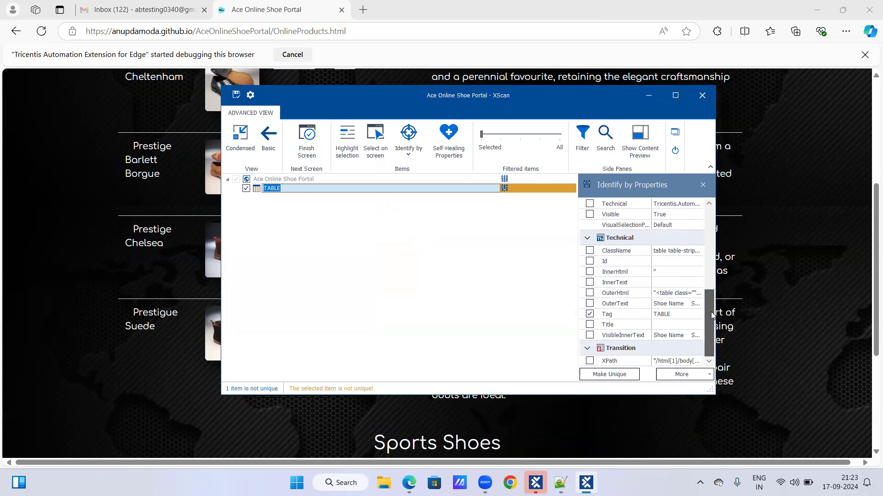
left_click(590, 251)
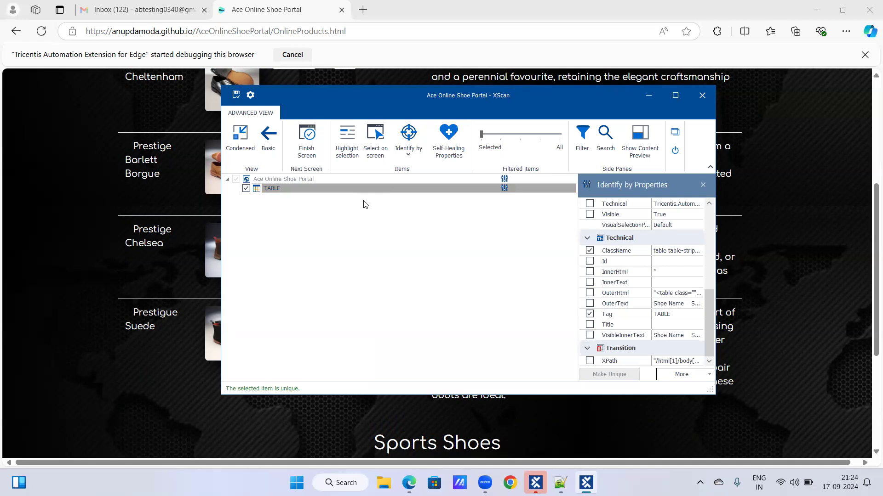
Rename the scanned TABLE item to "Table-Formal Shoes"
right_click(279, 190)
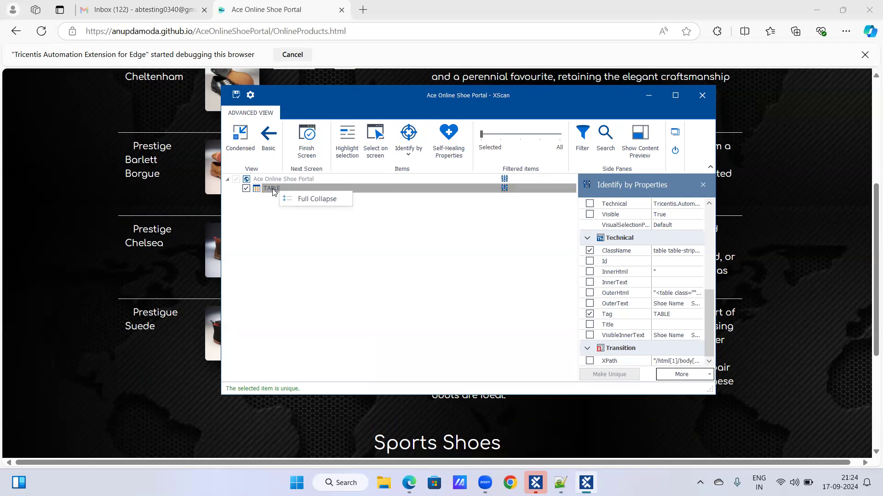
right_click(272, 190)
left_click(287, 188)
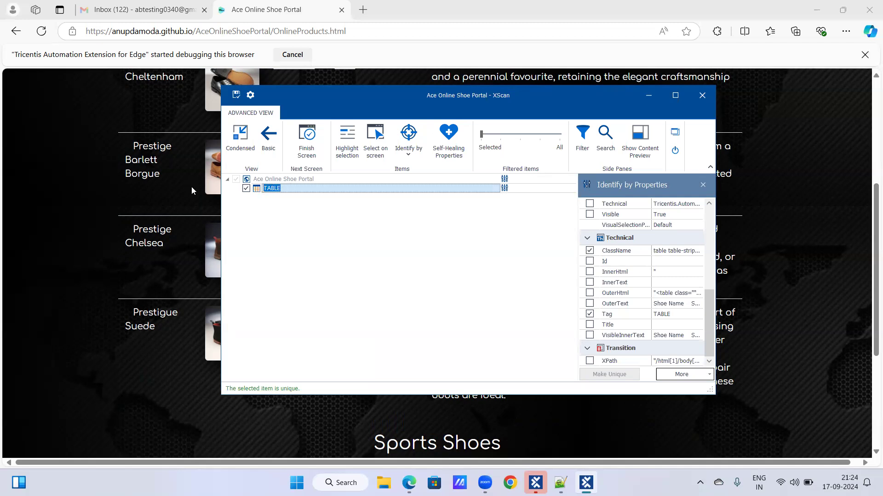
key("BackSpace")
type("Table-Formal")
key("Return")
type("Shoes")
key("Return")
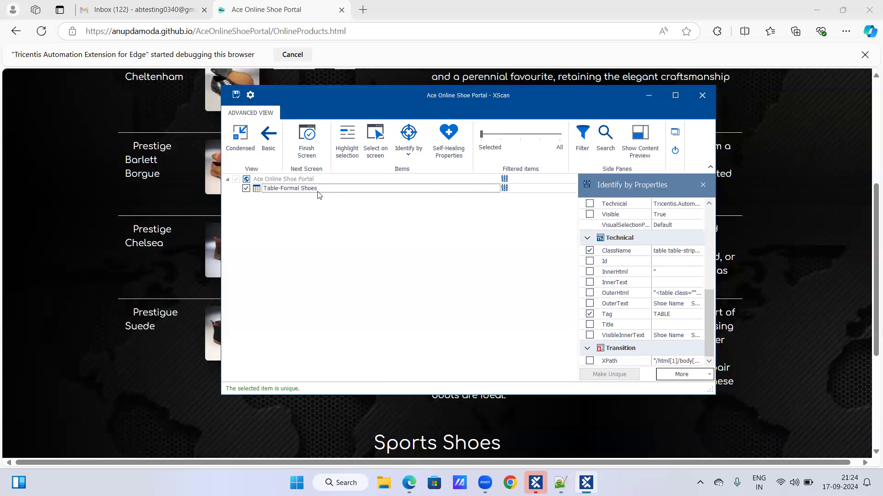
Save the scan as a module and return to Tosca Commander to check the contents of the Ace Online Shoe Portal module
left_click(236, 95)
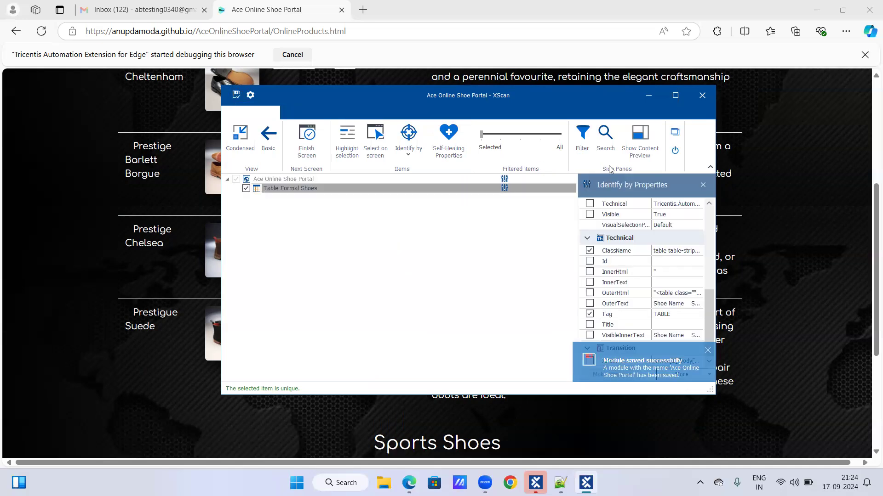
left_click(674, 152)
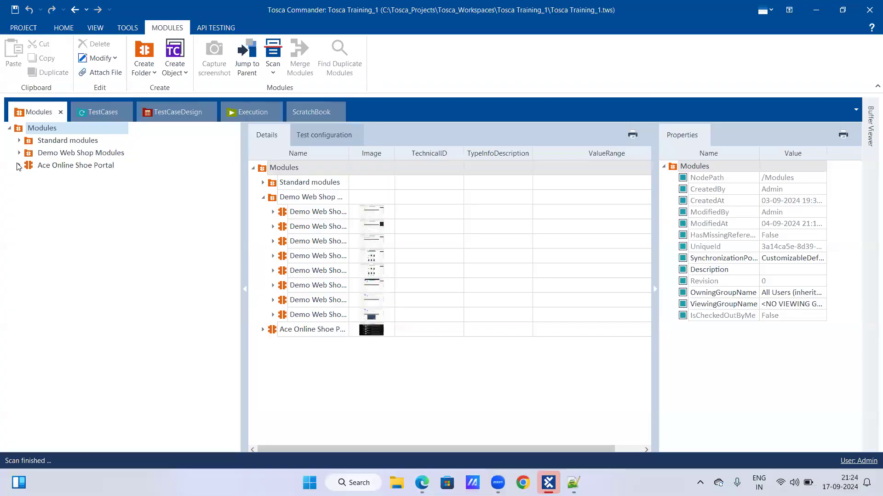
left_click(19, 165)
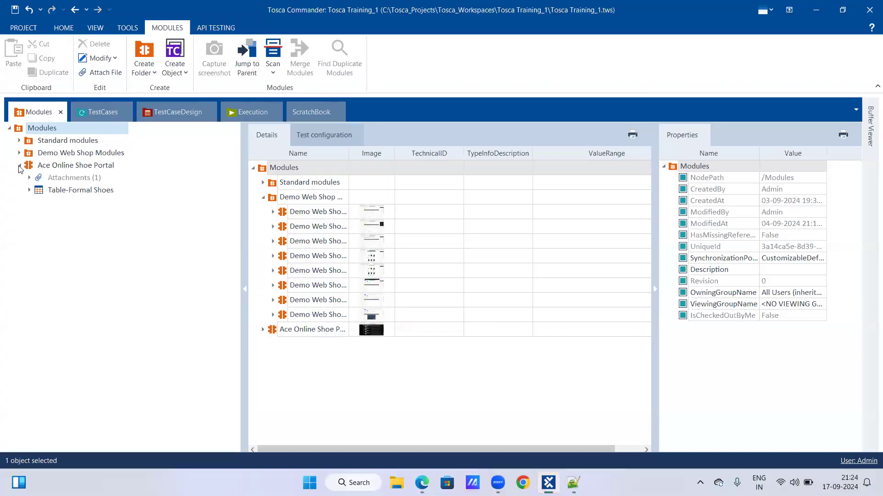
left_click(19, 166)
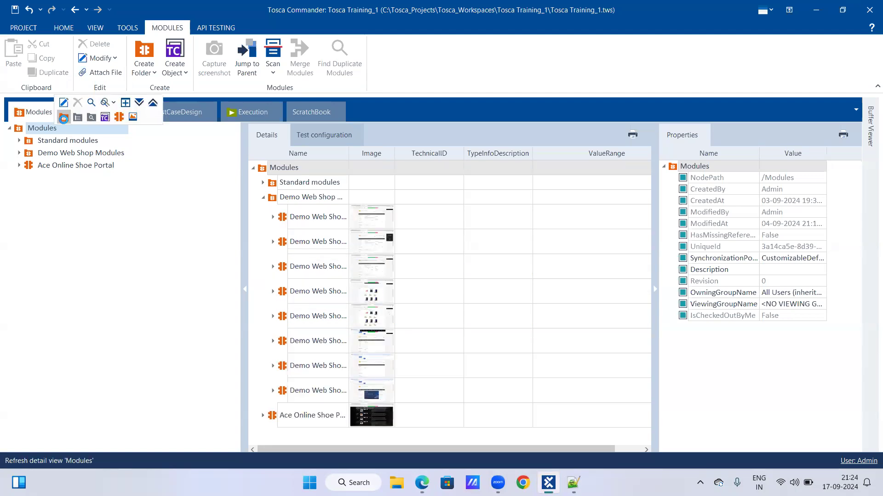
Create a folder named "Ace Shoe Portal Modules" under the root Modules folder
left_click(63, 118)
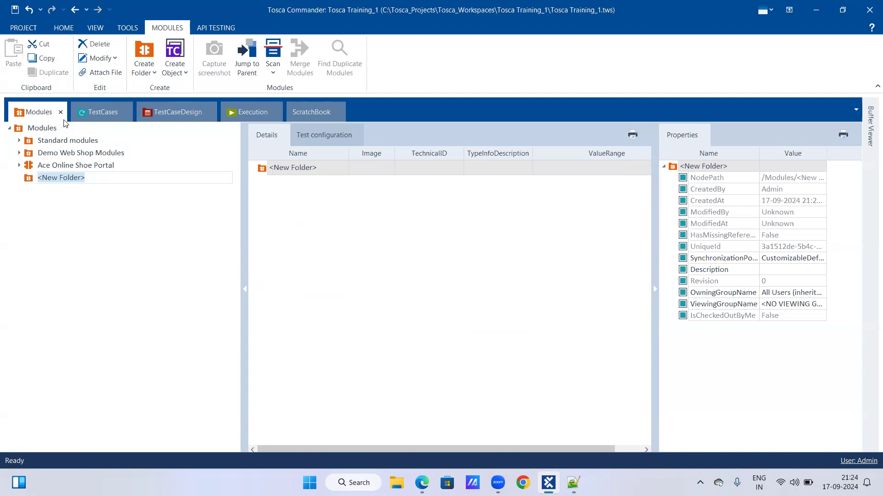
type("Ae")
key("BackSpace")
key("BackSpace")
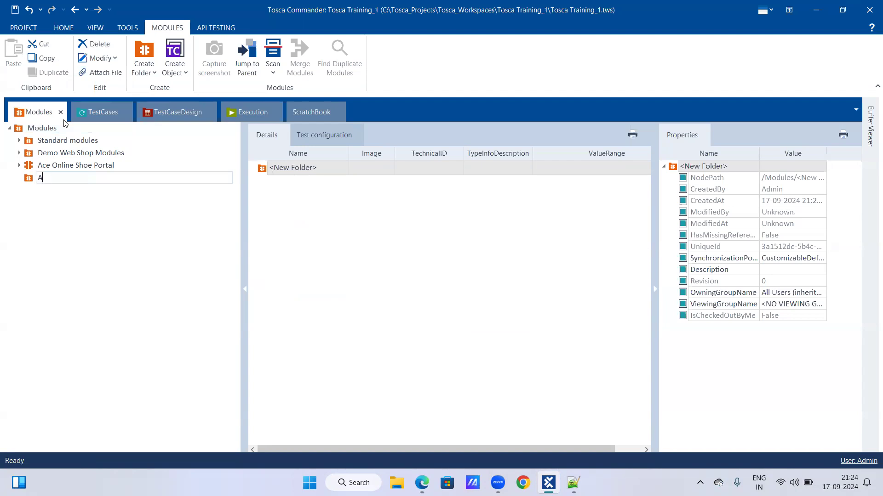
type("ce Shoe Portal Modules")
key("Return")
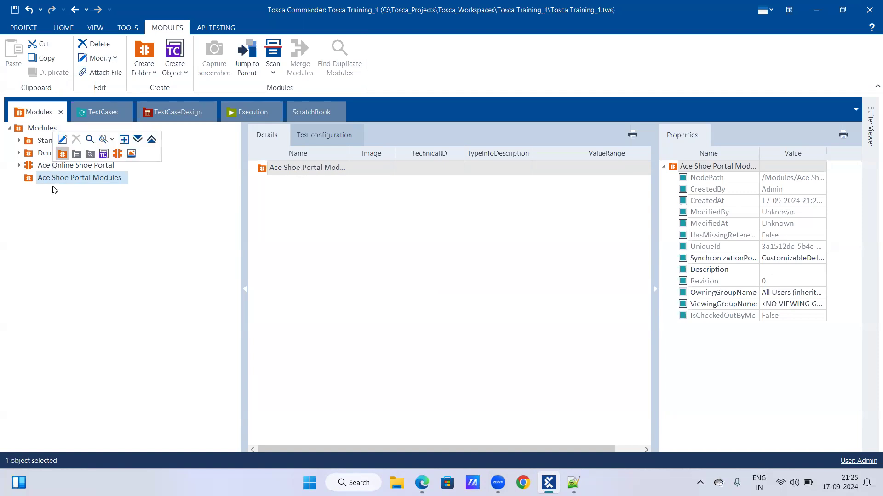
Move the Ace Online Shoe Portal module into the Ace Shoe Portal Modules folder
left_click(53, 165)
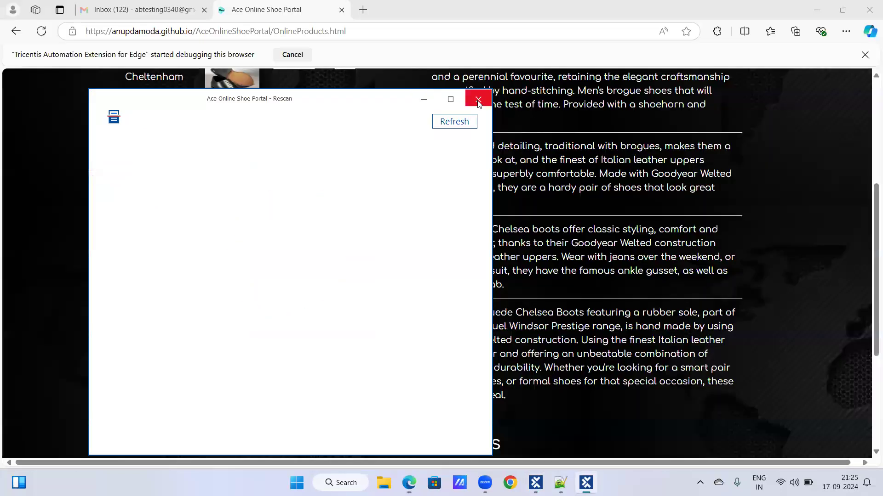
left_click(478, 100)
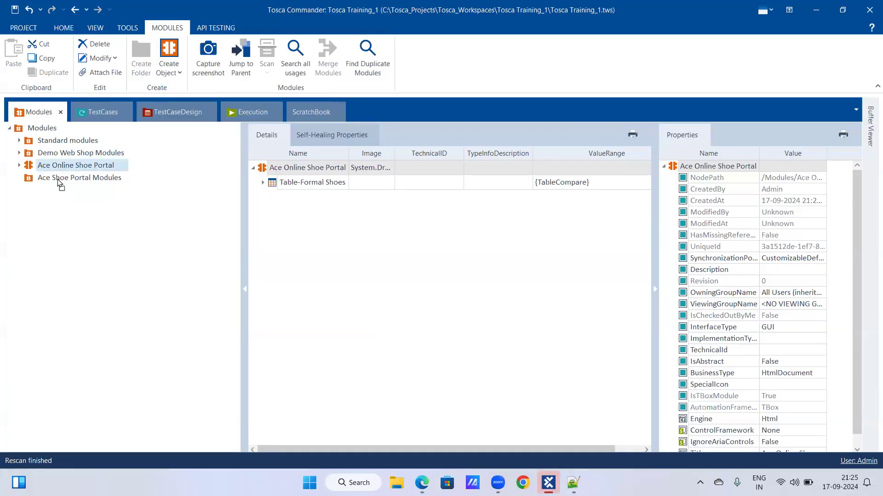
left_click_drag(57, 178, 58, 180)
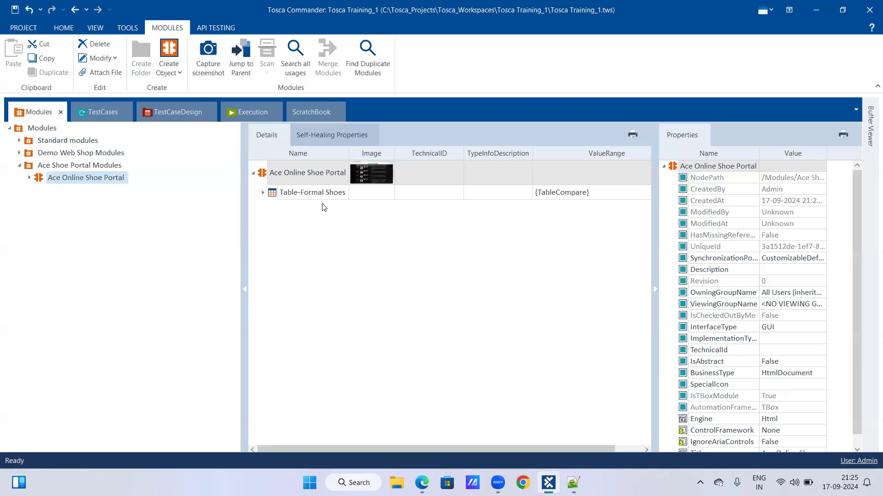
Examine the structure of the module's Table-Formal Shoes attribute, expanding its row and column entries down to the cells
left_click(31, 179)
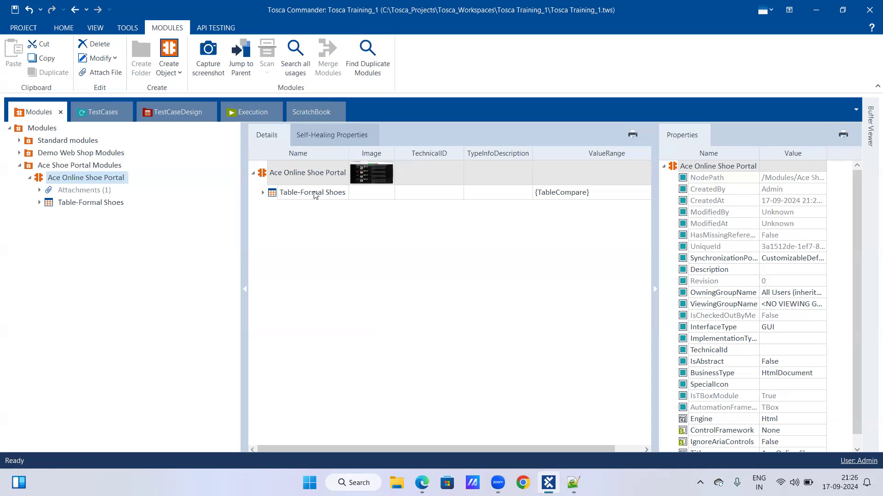
left_click(266, 193)
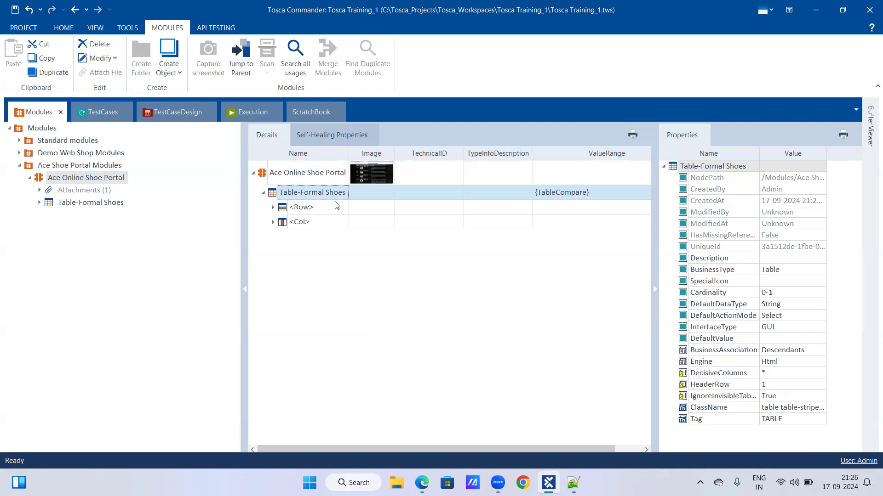
left_click(273, 208)
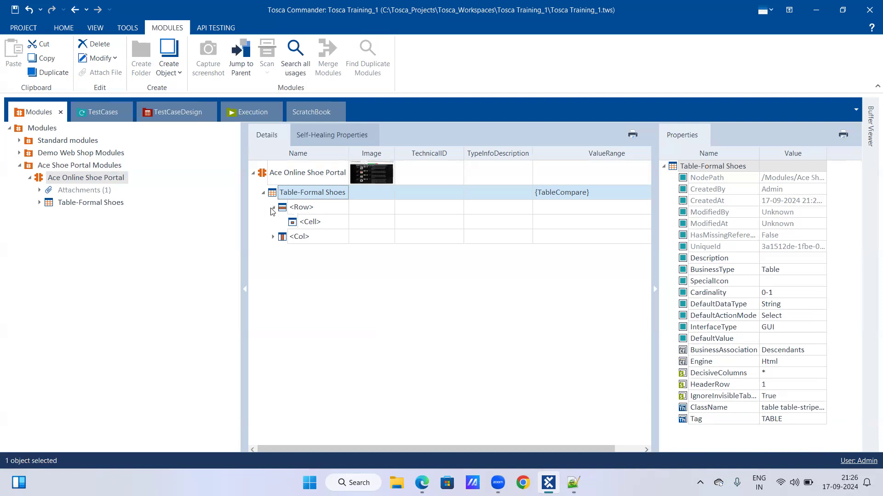
left_click(273, 237)
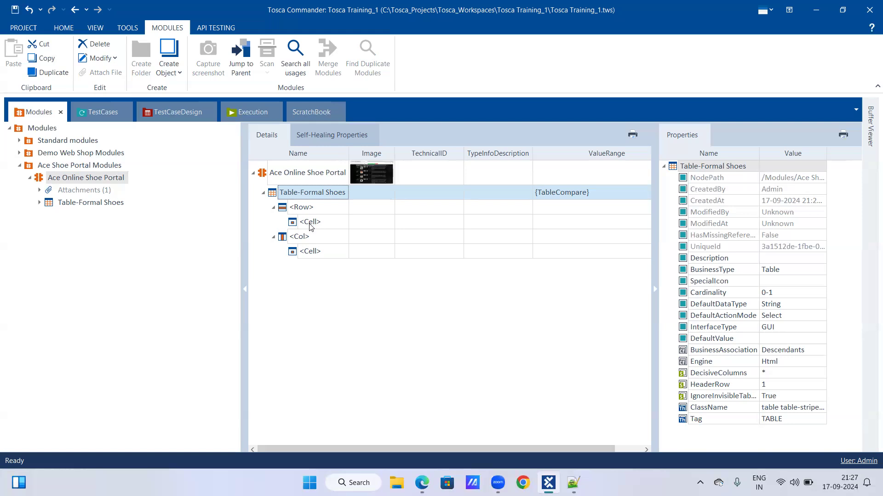
left_click(32, 179)
left_click(53, 179)
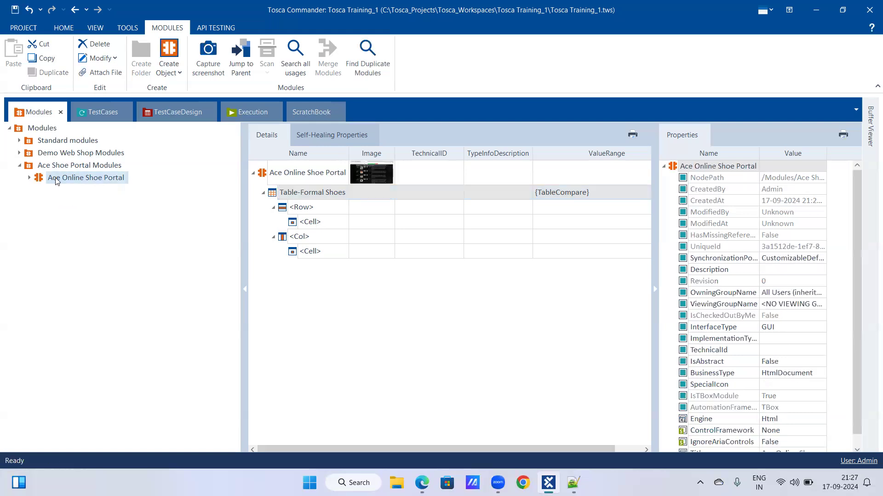
Switch to the TestCases section and check the test steps of the Register a user_Synhronization test case
left_click(79, 128)
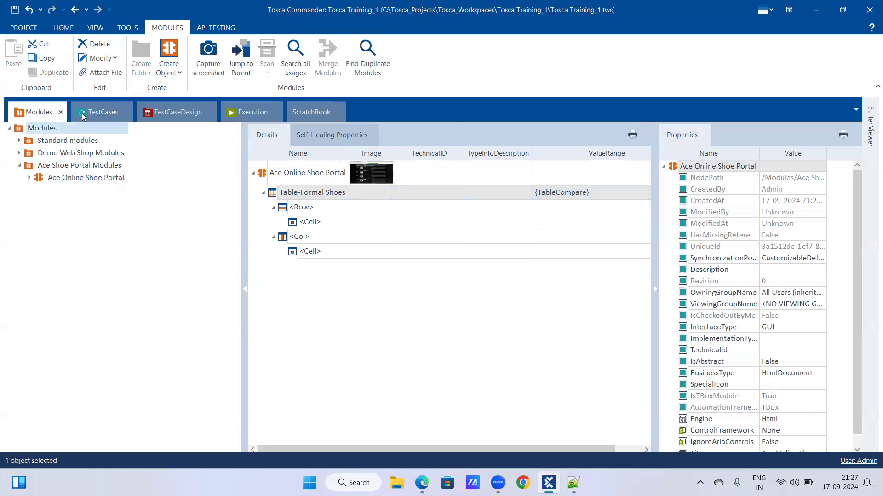
left_click(83, 112)
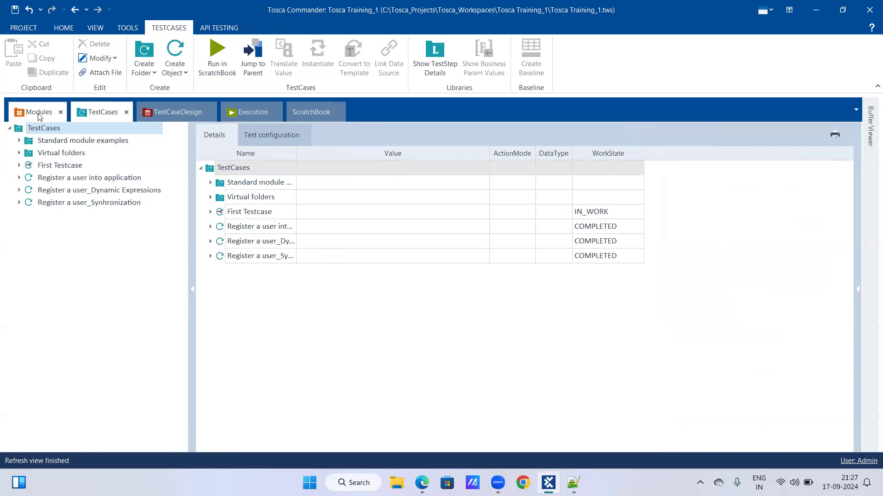
left_click(19, 203)
left_click(19, 203)
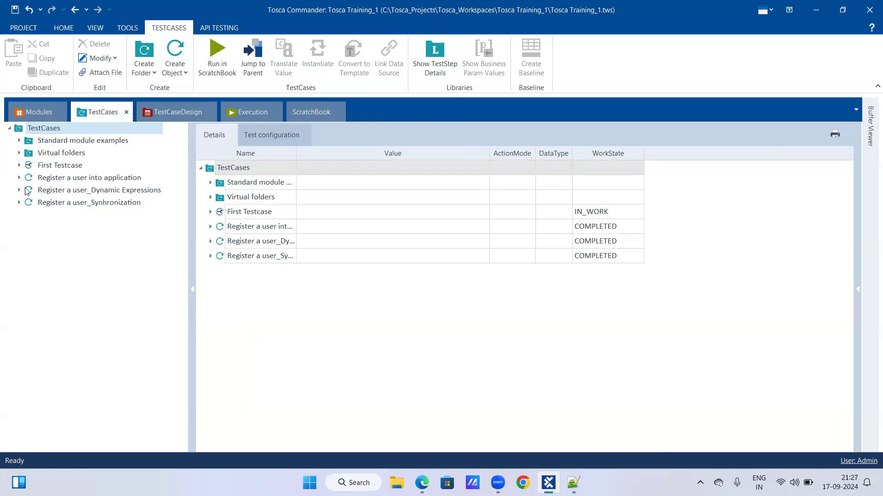
left_click(19, 203)
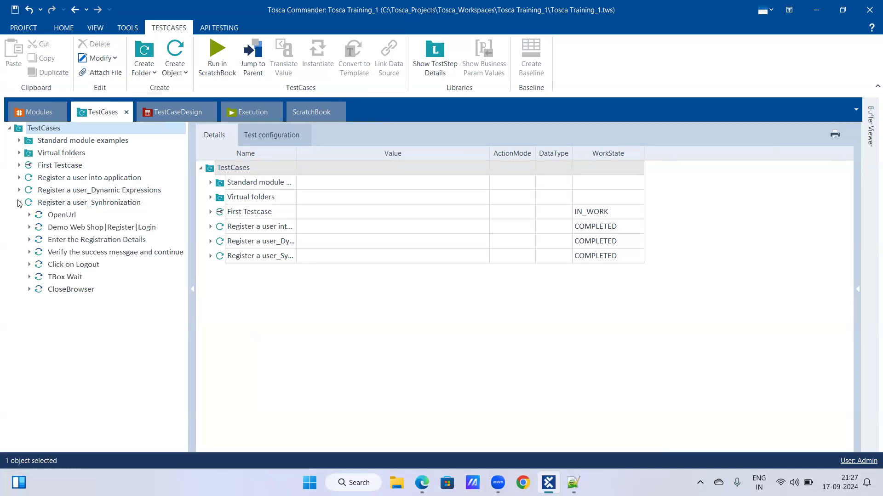
left_click(18, 203)
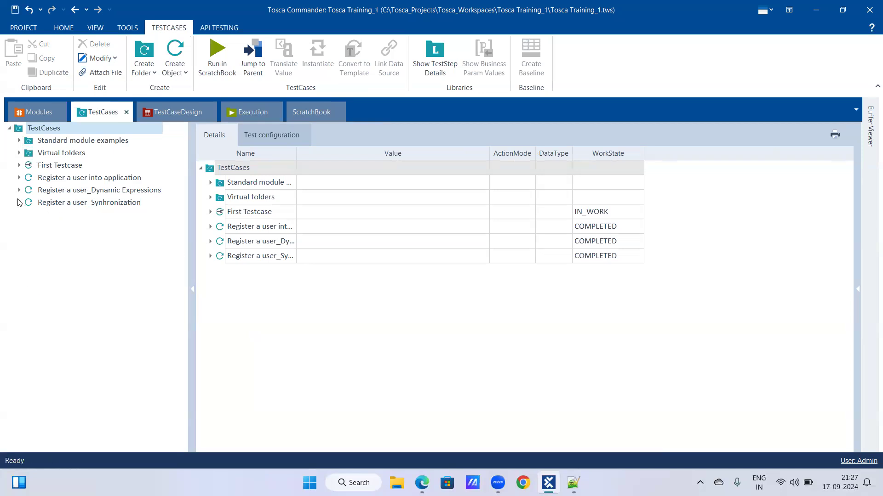
Create a test case named "Table operations" under the root TestCases folder
right_click(35, 128)
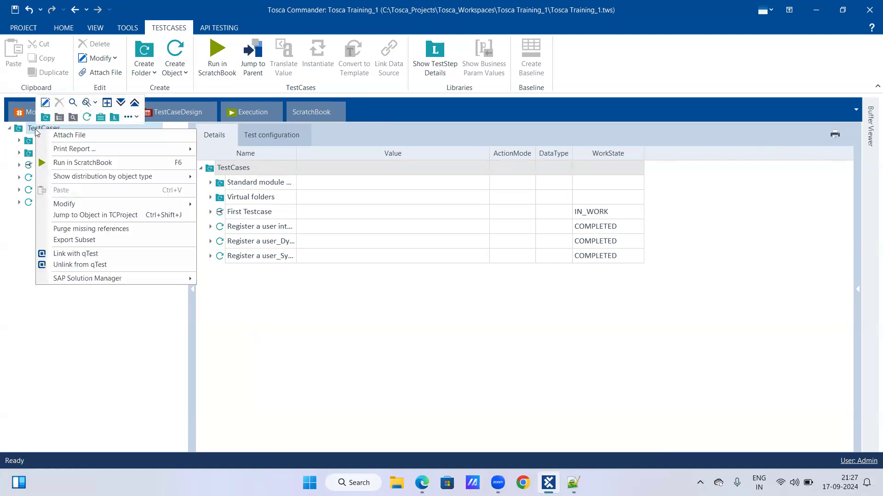
left_click(96, 118)
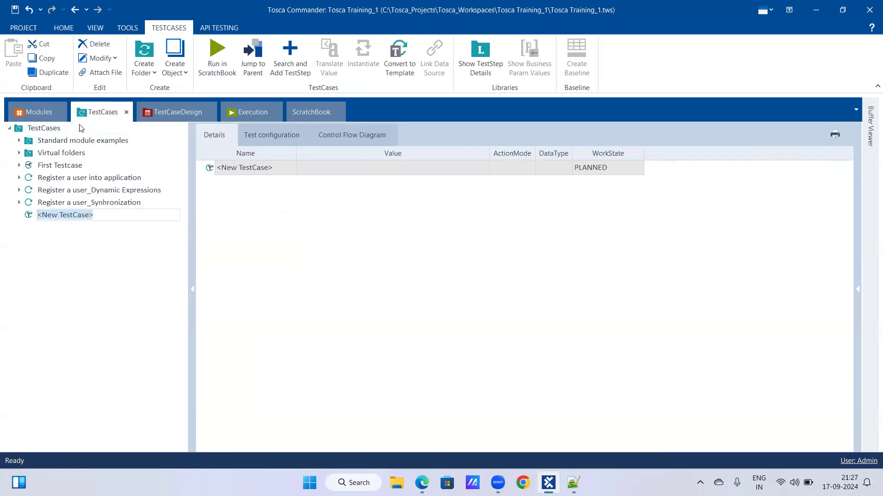
type("Table oper")
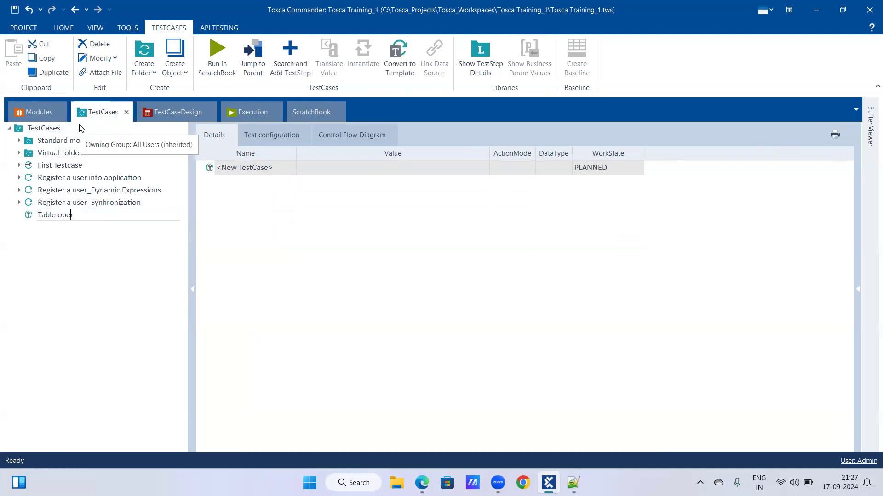
type("ations")
key("Return")
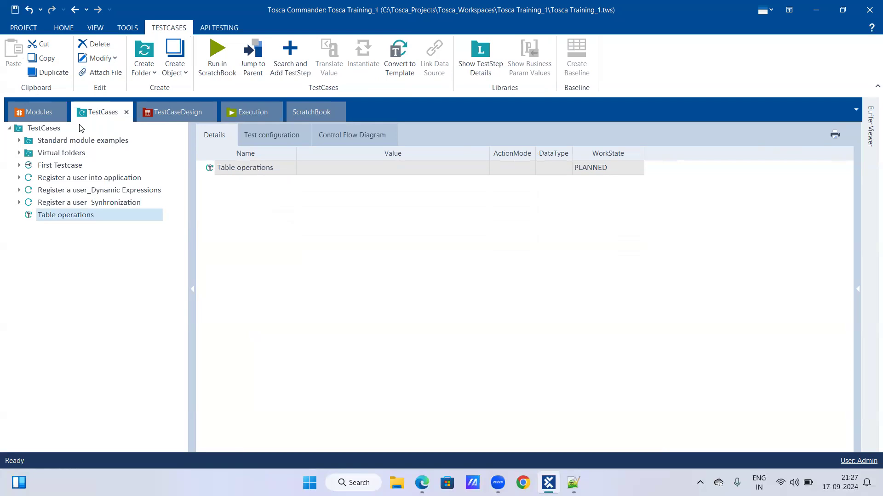
Add the Ace Online Shoe Portal module to the Table operations test case as a test step, and expand its table rows and columns to cell level
left_click(50, 111)
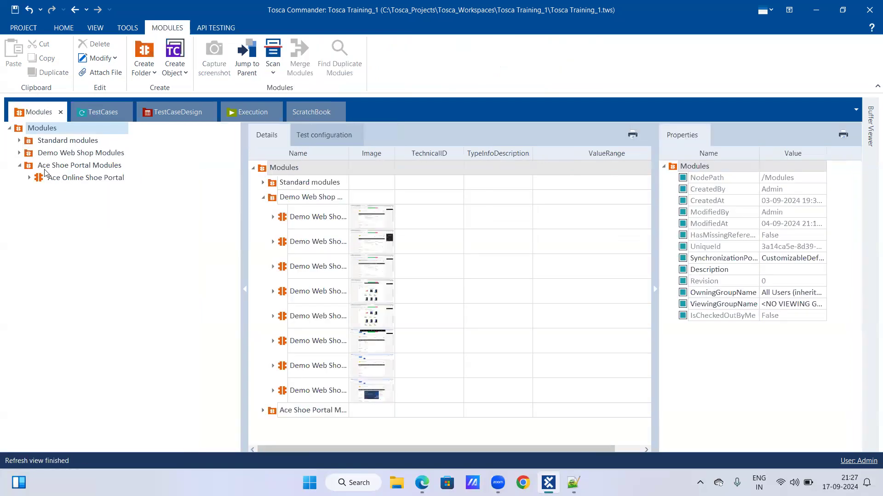
left_click_drag(67, 182, 40, 214)
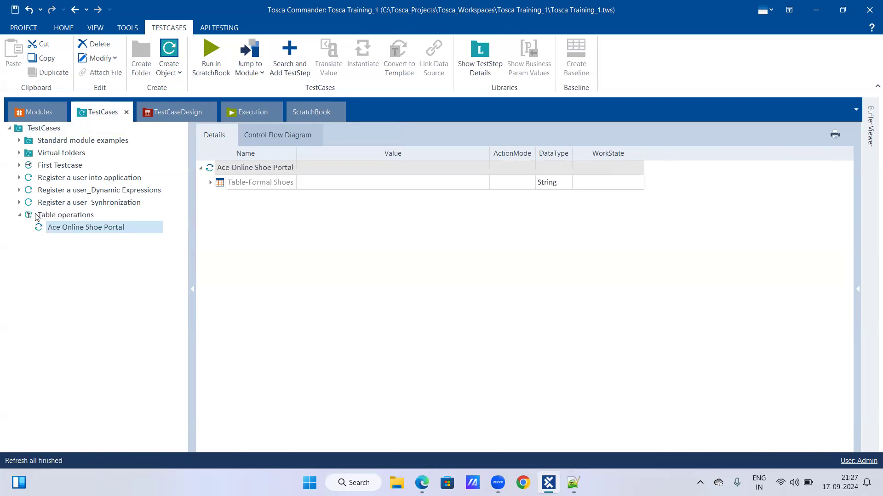
left_click(22, 216)
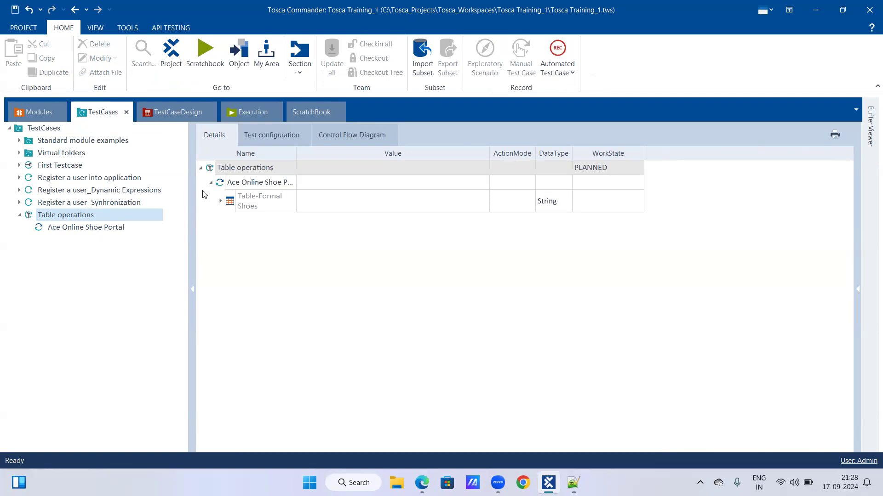
left_click(220, 202)
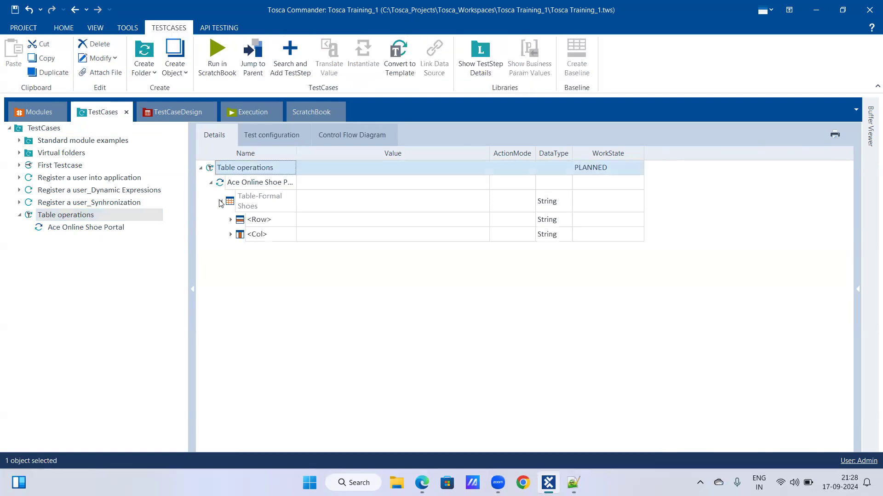
left_click(231, 219)
left_click(230, 248)
Switch to the Edge browser and review the rows and columns of the Formal Shoes table on the shoe portal page
mouse_move(548, 482)
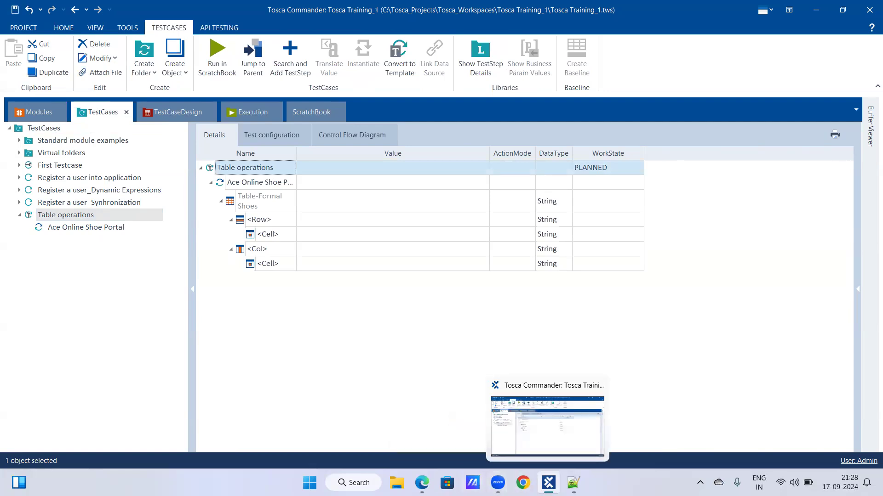
left_click(422, 483)
scroll(253, 300, "up", 5)
scroll(260, 295, "down", 6)
scroll(309, 265, "up", 2)
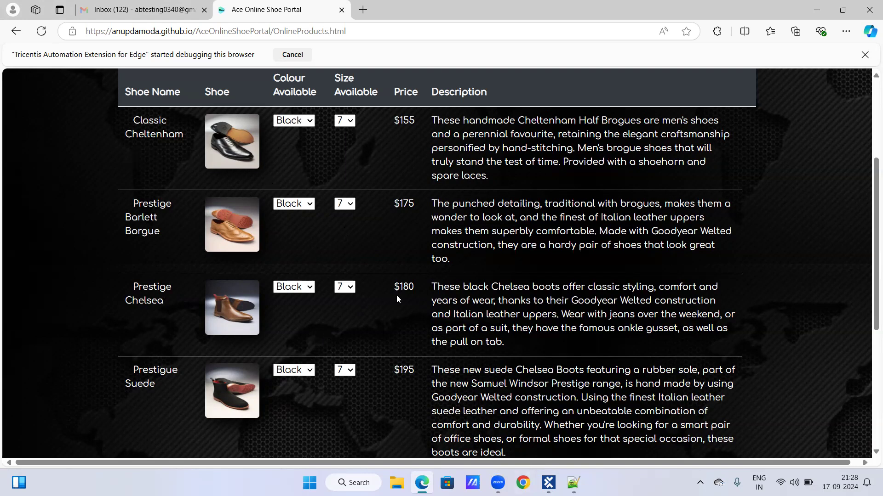
Switch back to Tosca Commander and set the row of Table-Formal Shoes in the Table operations test case to $1
left_click(548, 483)
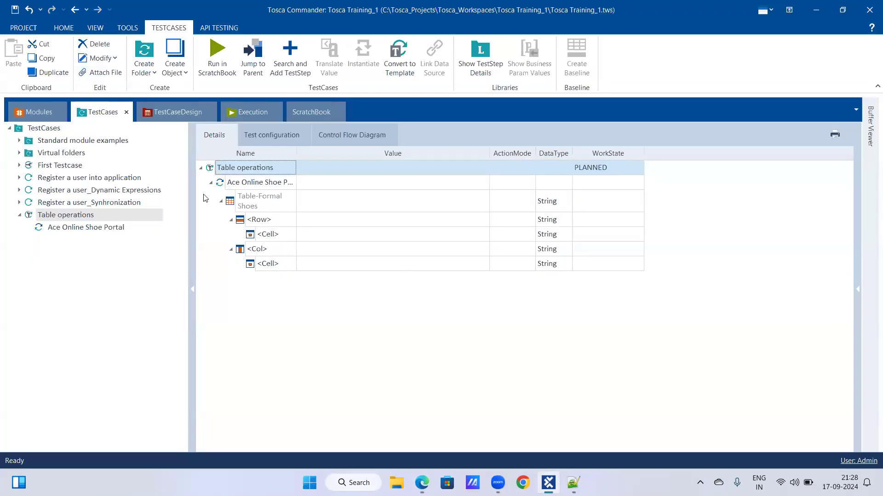
left_click(271, 224)
left_click(289, 221)
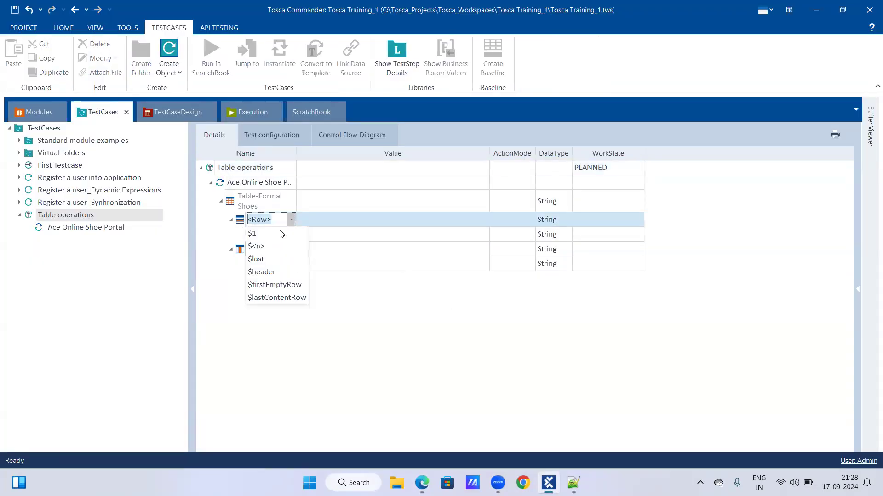
left_click(279, 233)
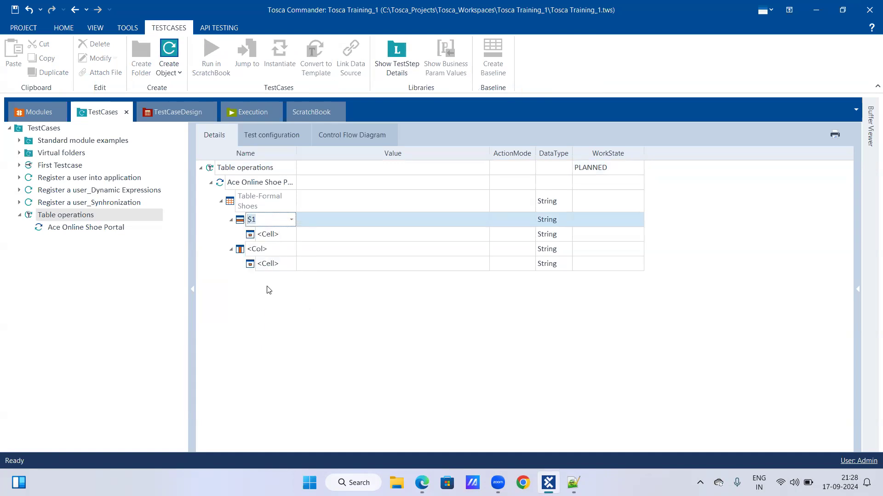
Open the Ace Online Shoe Portal test step under Table operations and select its $1 row
left_click(266, 272)
left_click(92, 229)
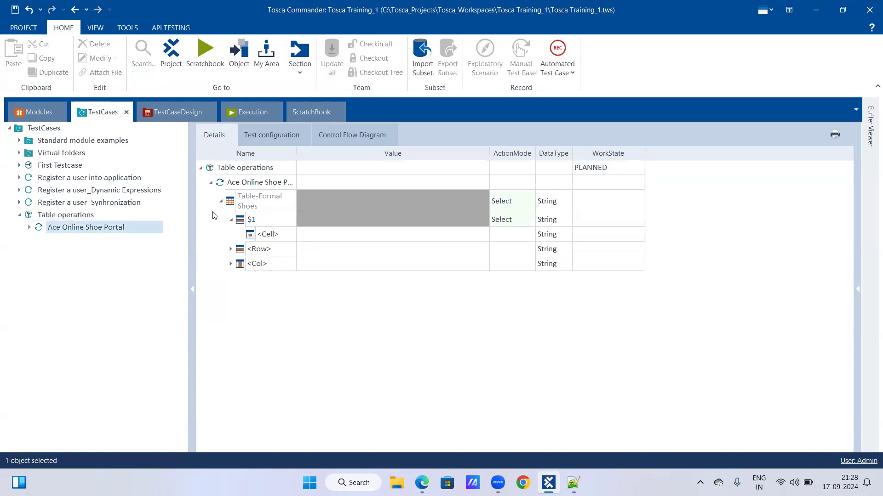
left_click(258, 202)
left_click(257, 202)
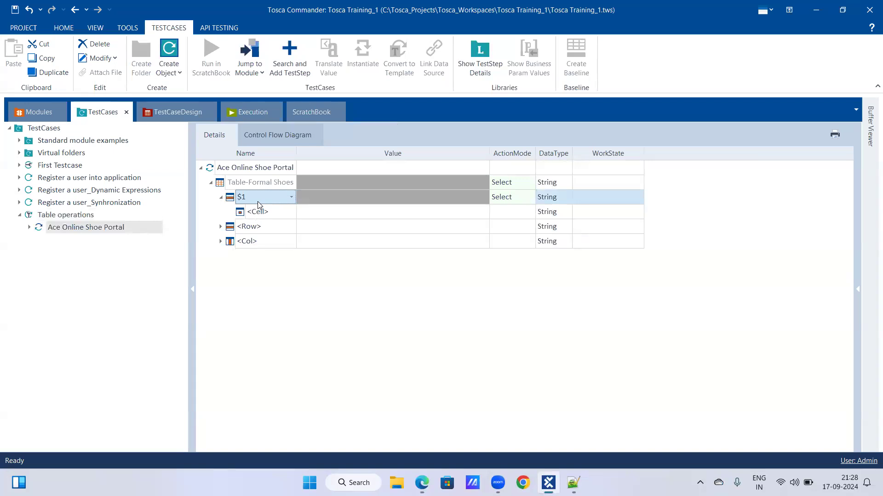
left_click(412, 202)
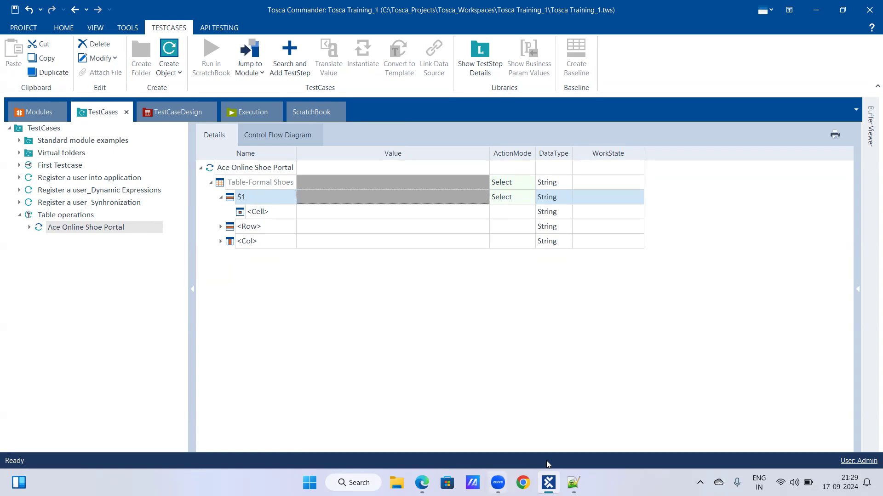
Compare the Formal Shoes table in Edge with the name options for the cell under row $1 in Tosca Commander
left_click(550, 476)
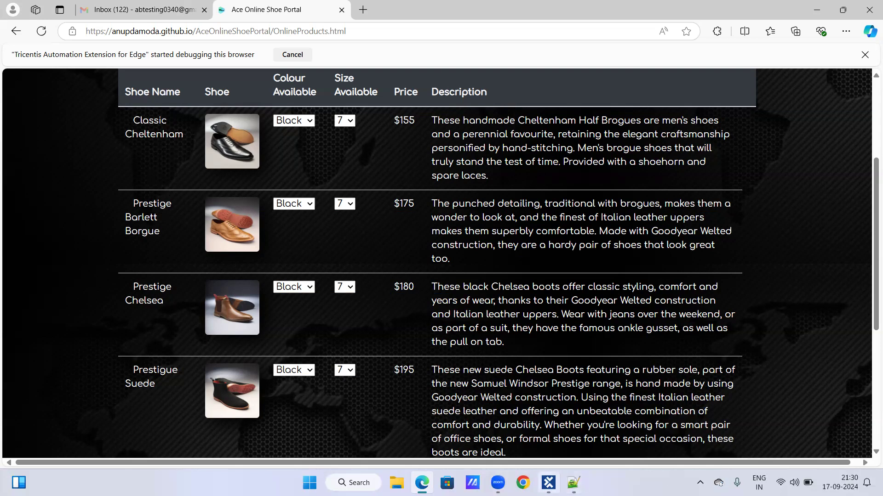
left_click(548, 483)
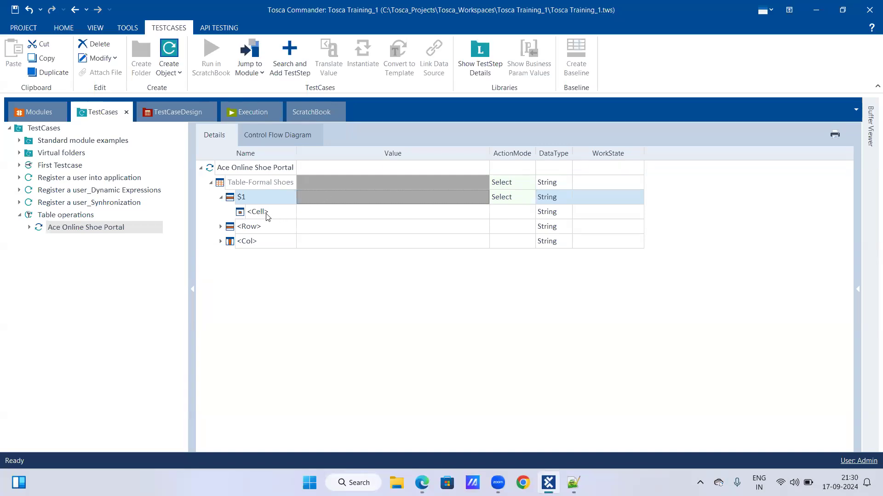
left_click(291, 216)
left_click(290, 215)
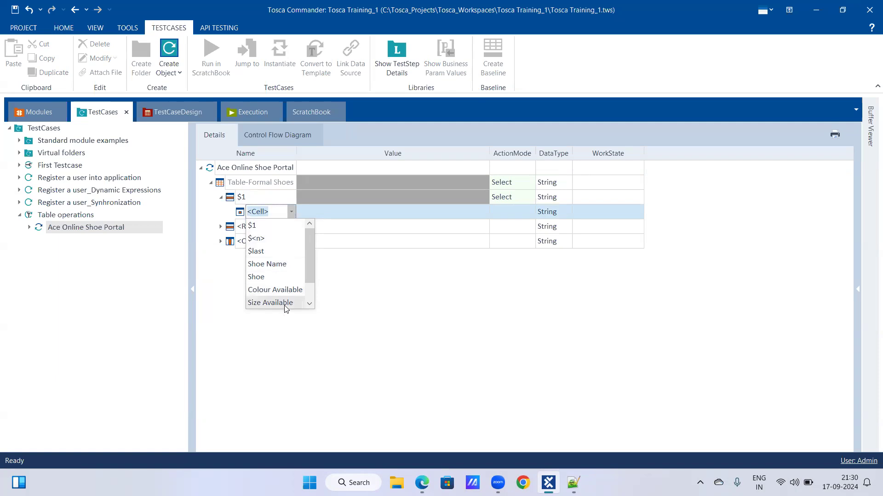
mouse_move(309, 266)
left_mouse_down()
mouse_move(310, 290)
mouse_move(310, 261)
left_mouse_up()
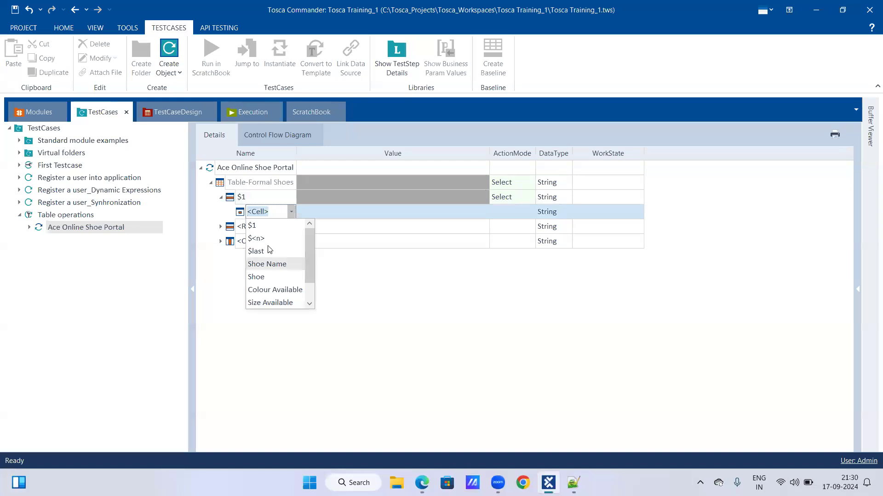
left_click(291, 212)
Review the name options of row $1 and its cell, and check them against the shoe table in Edge
left_click(290, 198)
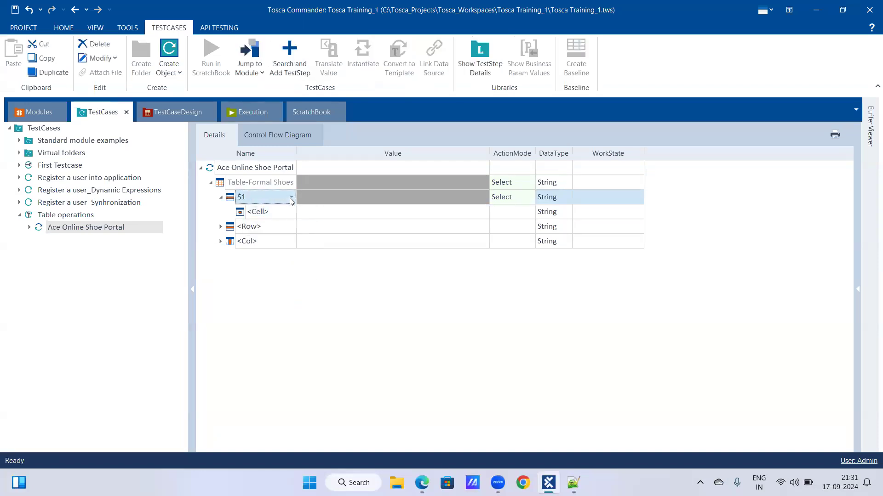
left_click(291, 197)
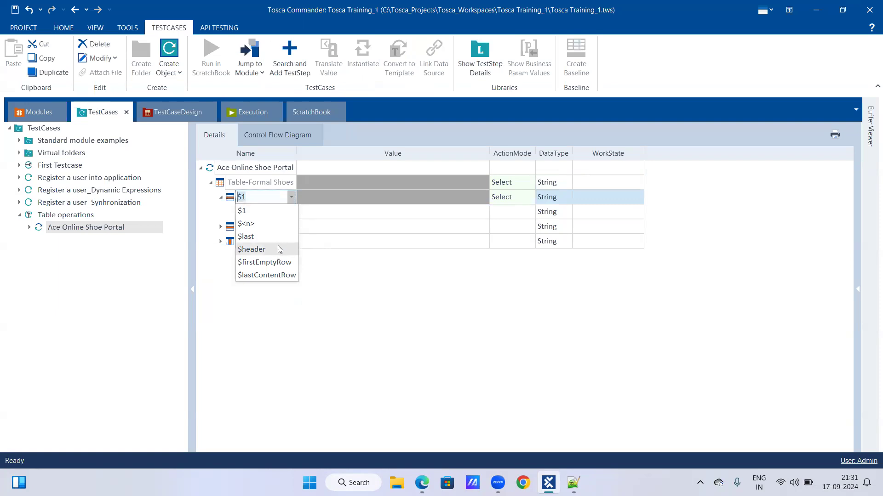
left_click(279, 211)
left_click(292, 215)
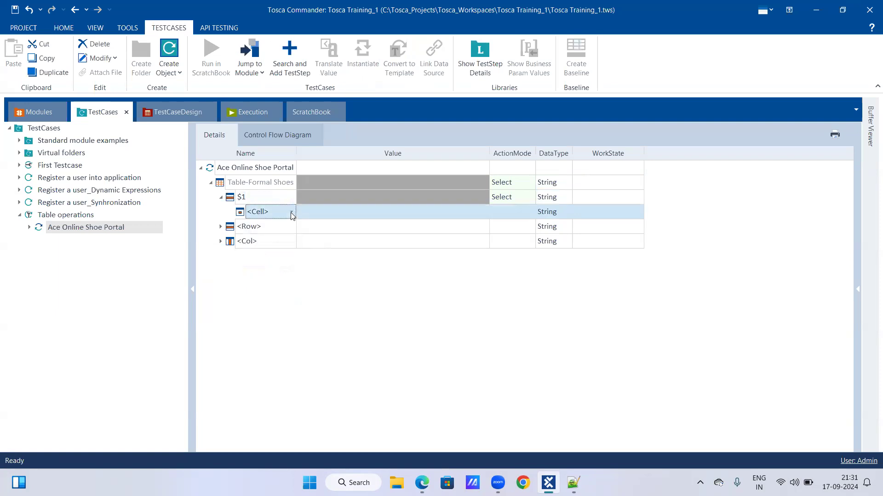
left_click(292, 212)
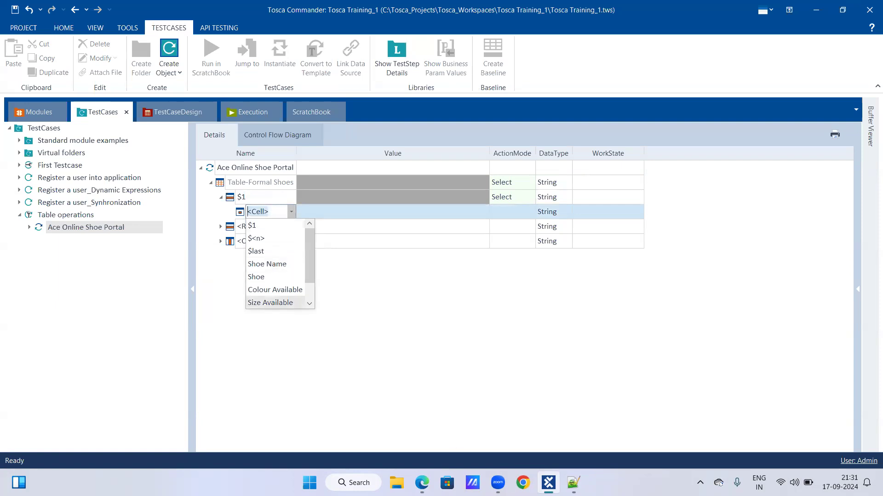
left_click(422, 482)
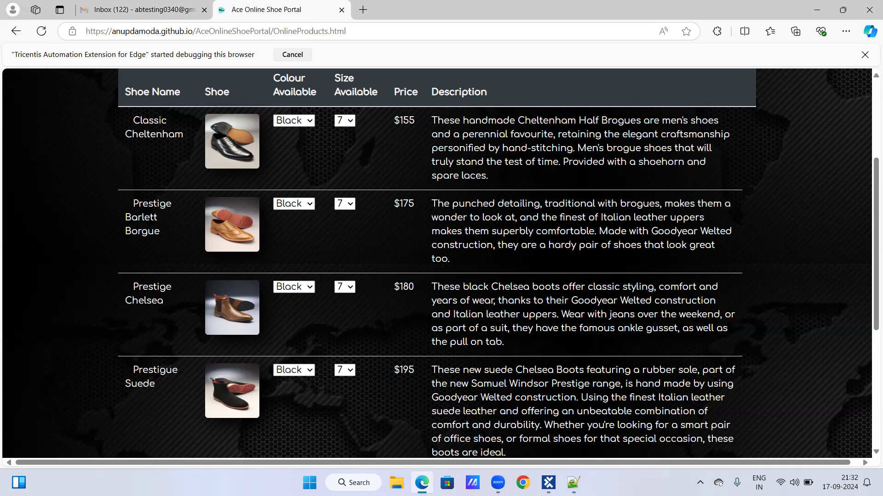
left_click(548, 482)
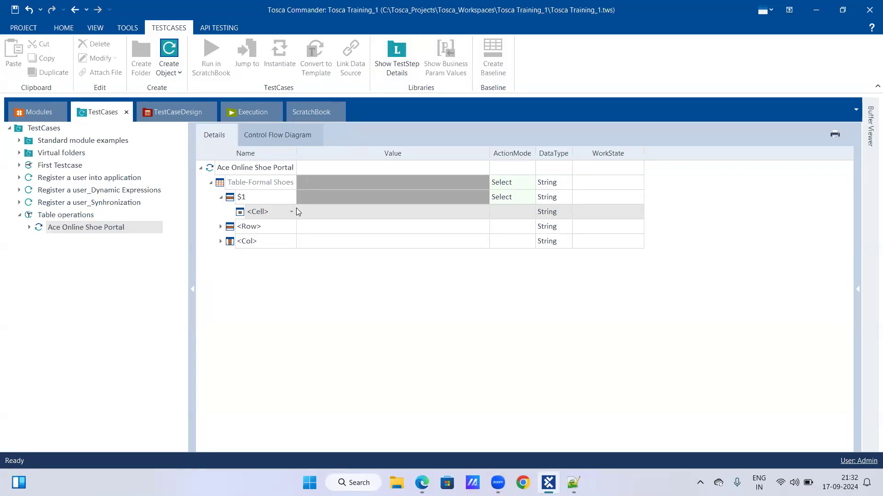
Set the cell under row $1 of Table-Formal Shoes to $1
left_click(327, 200)
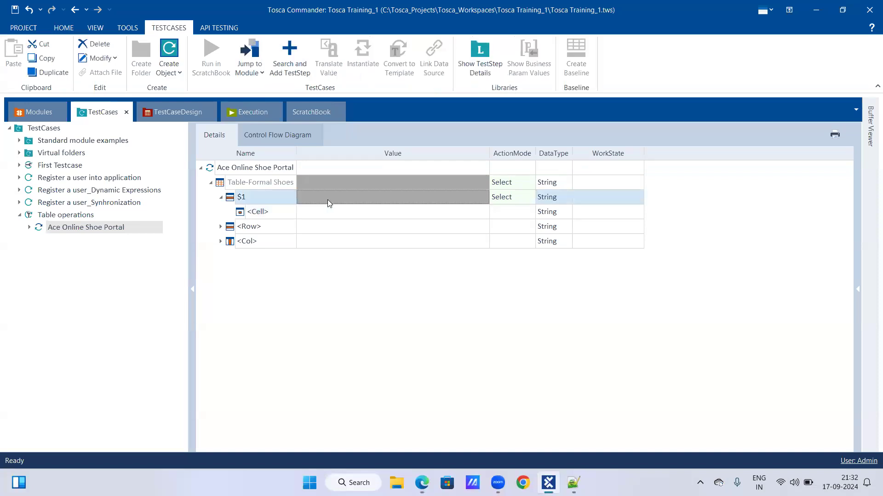
left_click(374, 197)
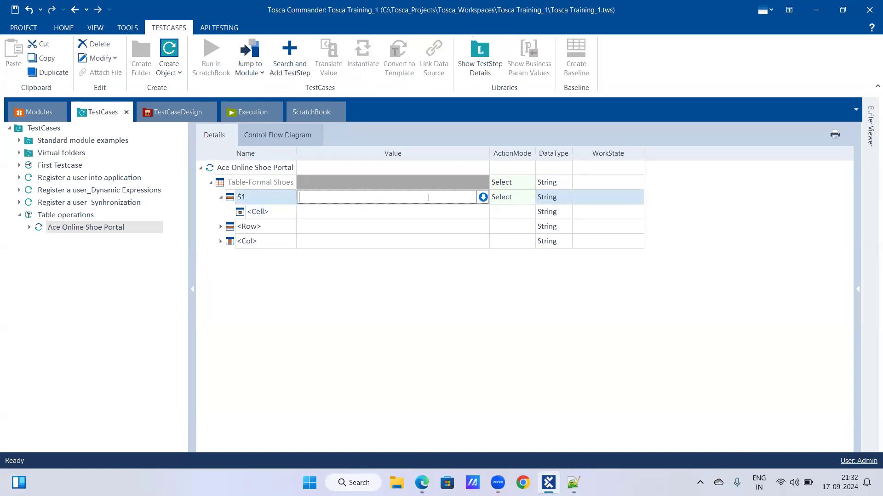
left_click(528, 199)
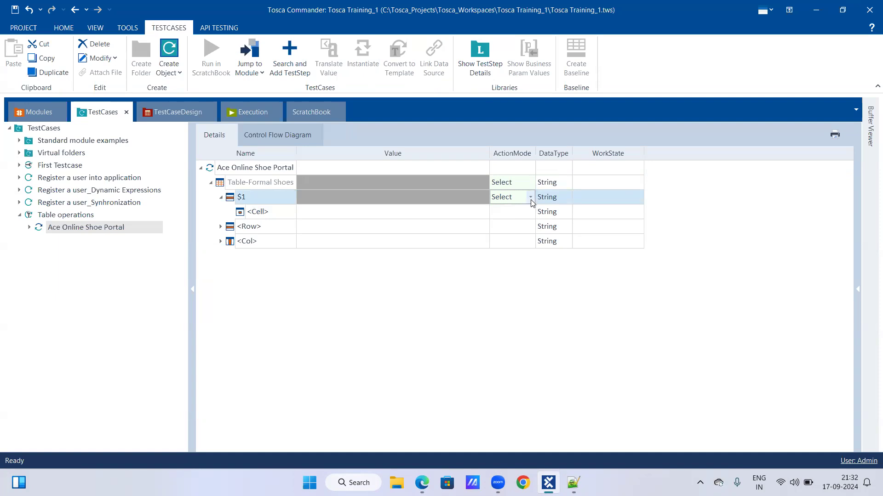
left_click(292, 212)
left_click(291, 212)
left_click(286, 227)
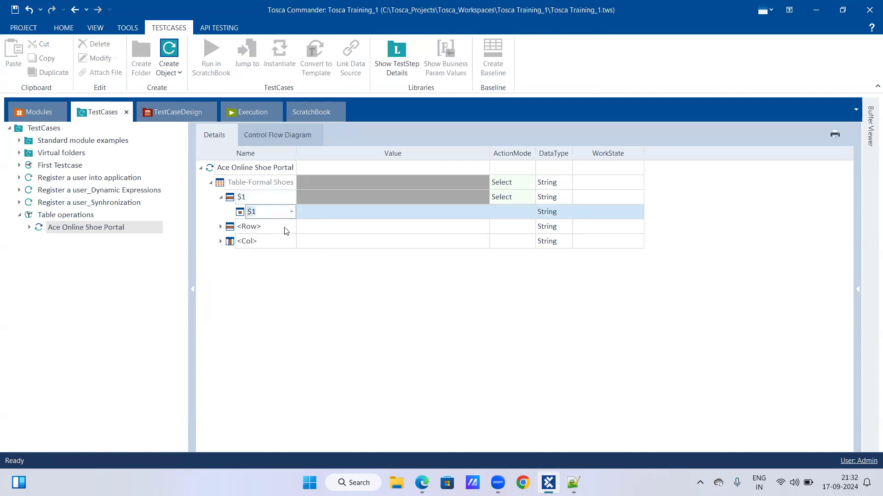
left_click(352, 212)
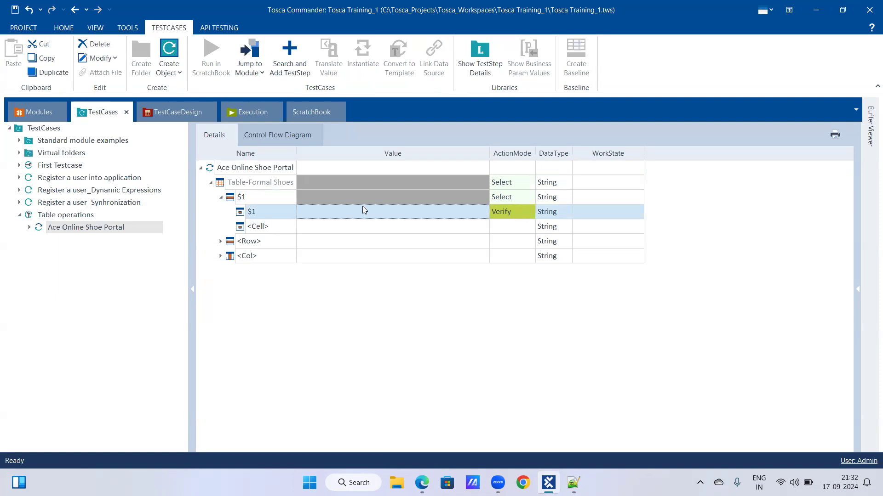
Set the $1 cell's action mode to Buffer and enter $1 as its value
left_click(264, 214)
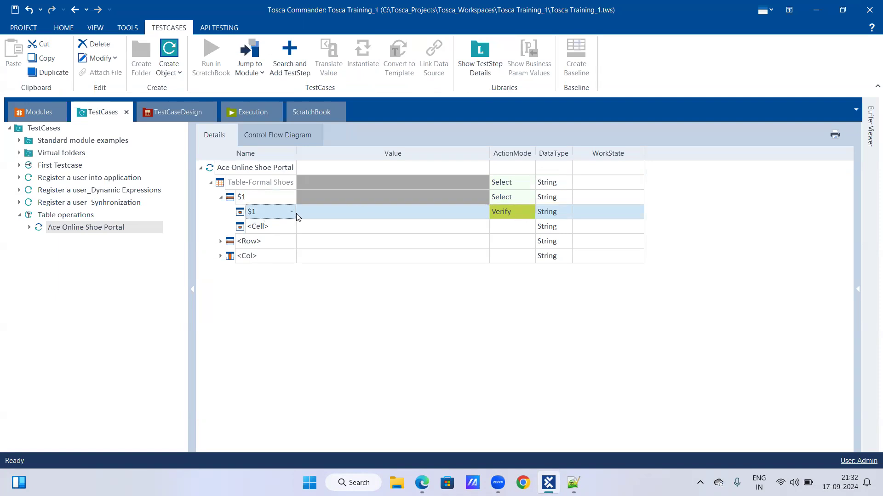
left_click(350, 215)
left_click(353, 212)
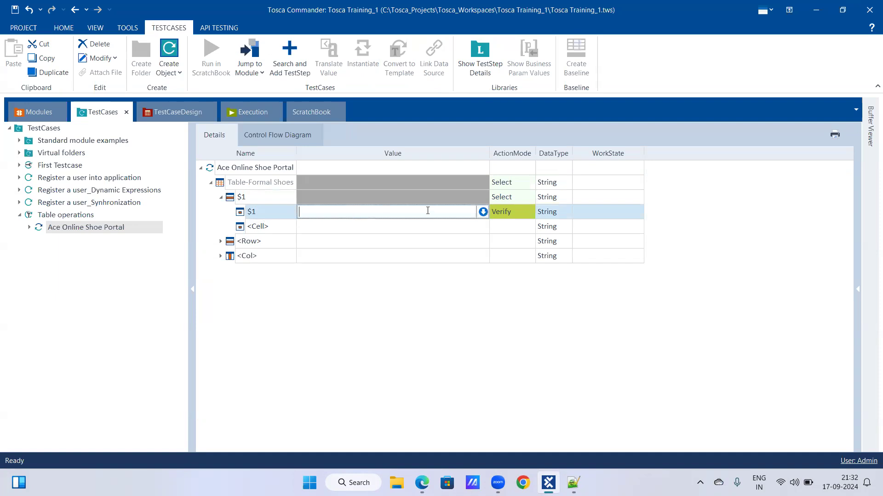
left_click(496, 211)
left_click(531, 213)
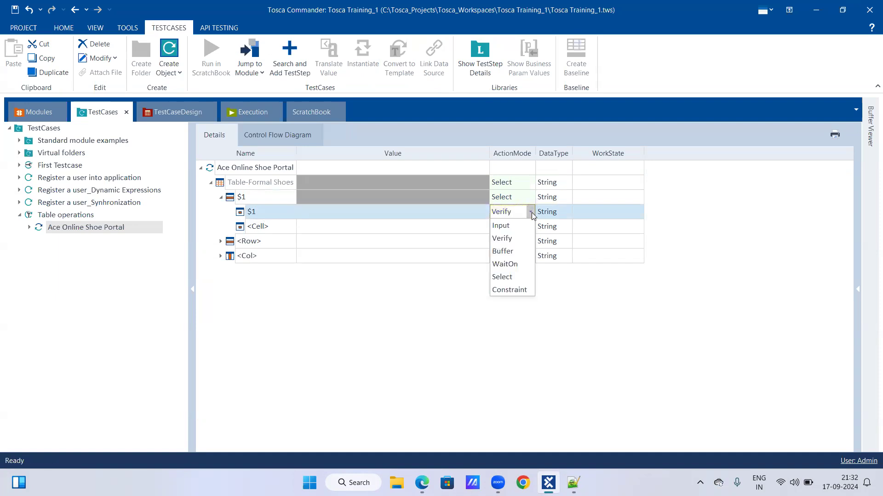
left_click(521, 252)
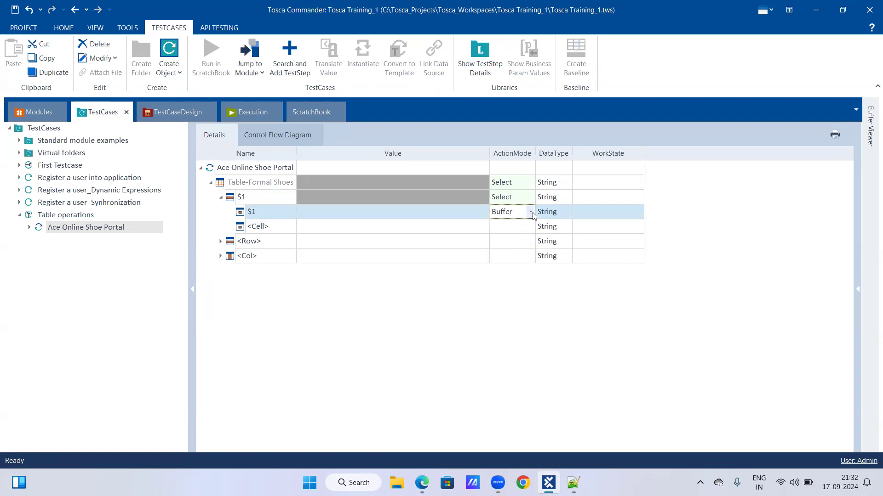
left_click(381, 210)
type("$1")
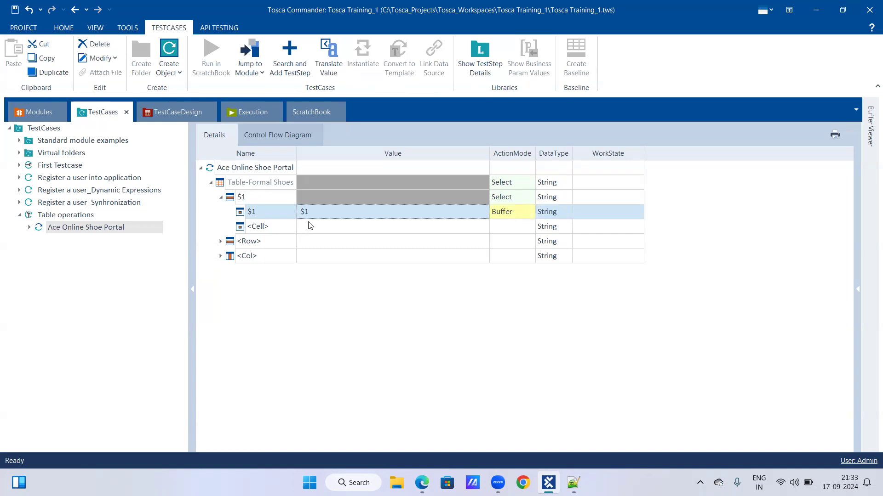
key("F2")
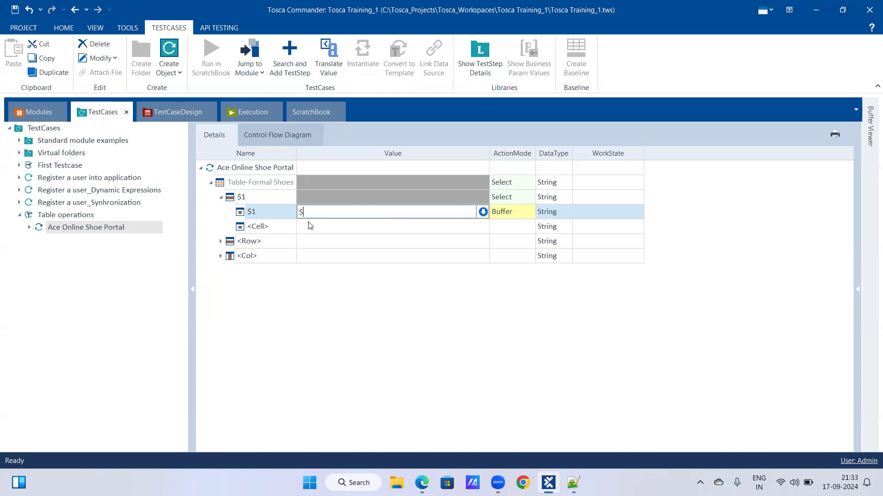
key("Return")
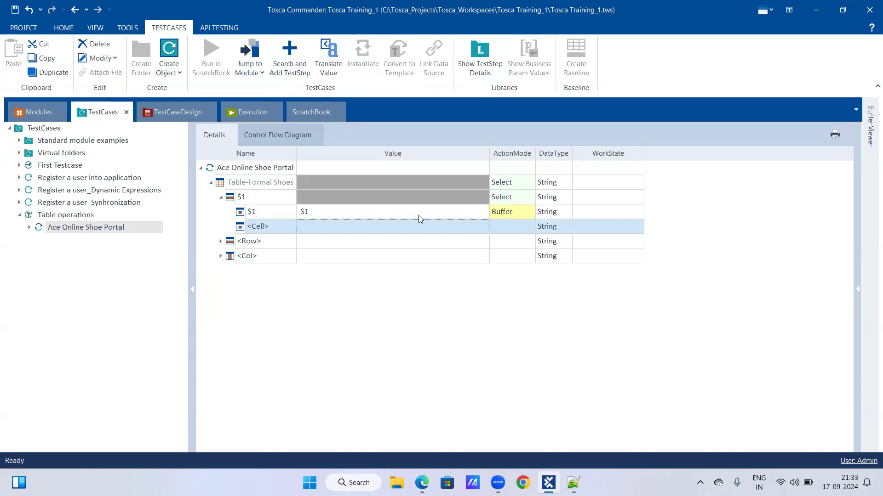
Run the Ace Online Shoe Portal test step in ScratchBook and expand its execution log down to the $1 cell
right_click(91, 229)
left_click(114, 284)
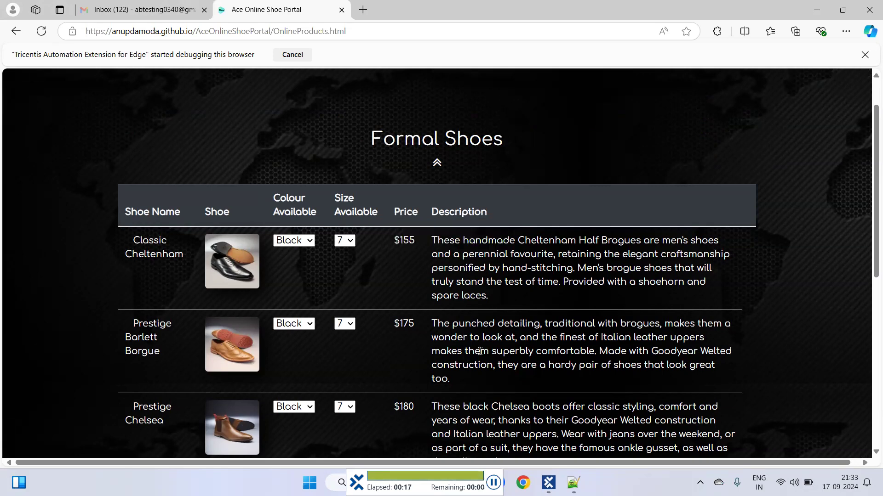
left_click(547, 482)
left_click(18, 168)
left_click(27, 182)
left_click(38, 197)
left_click(47, 212)
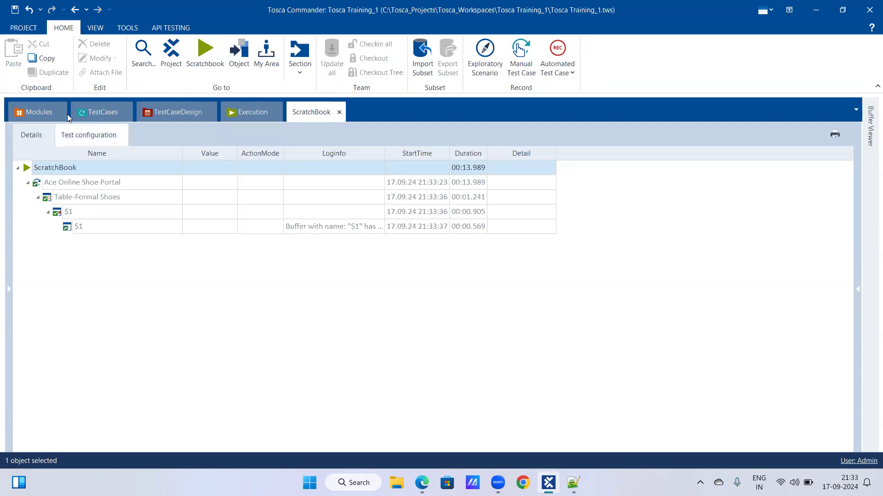
Return to the test cases and check the value stored in the $1 buffer in the Buffer Viewer
left_click(102, 112)
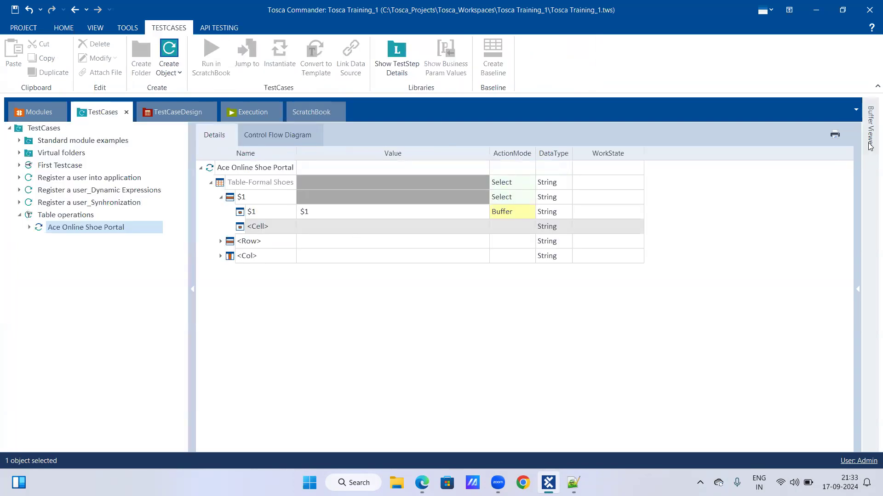
left_click(871, 147)
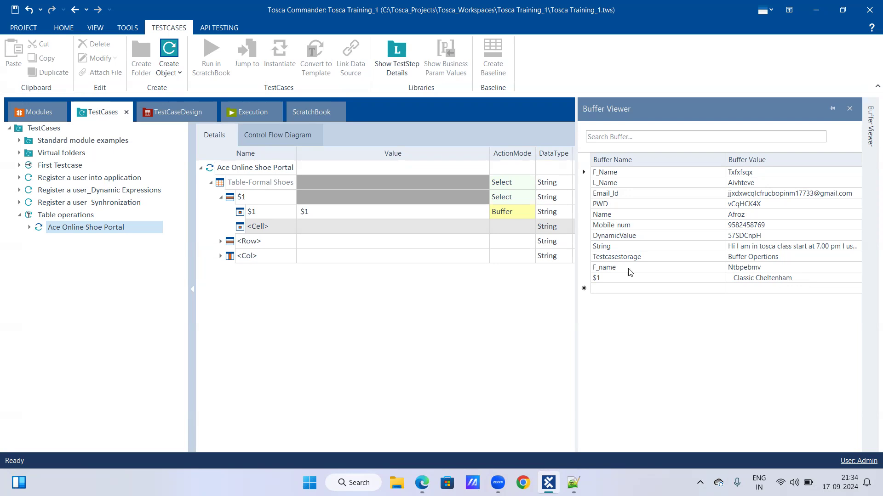
left_click(340, 314)
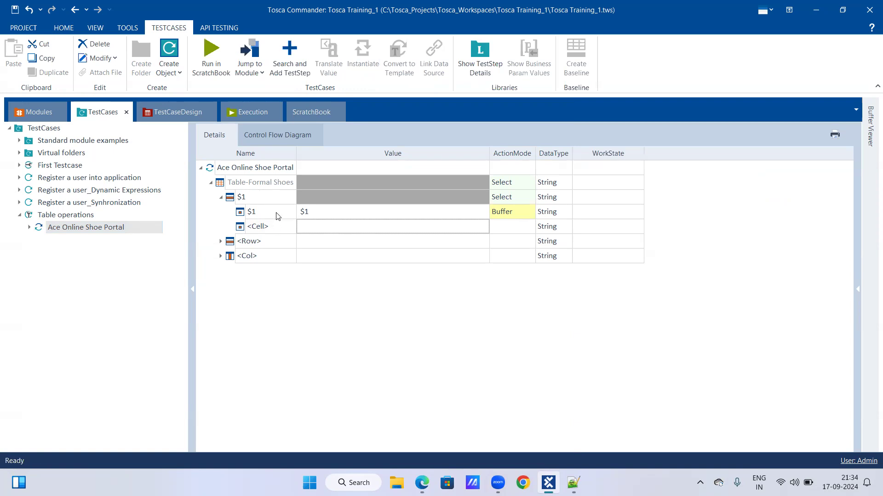
Change the buffered cell under row $1 to the Shoe Name column and set its value to abcde
left_click(295, 212)
left_click(295, 212)
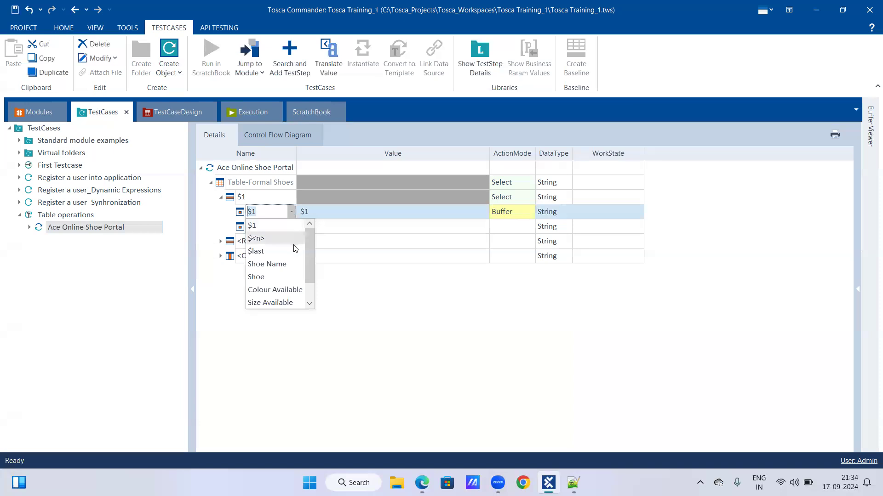
left_click(293, 260)
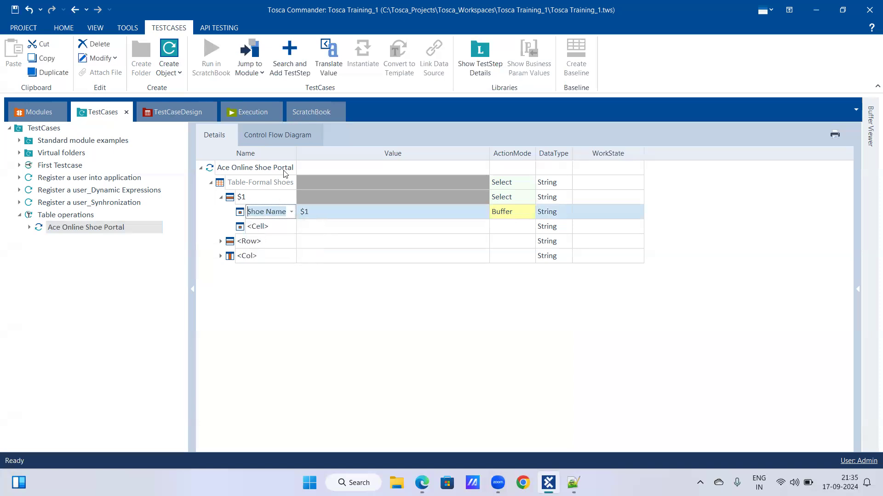
left_click(362, 211)
key("Home")
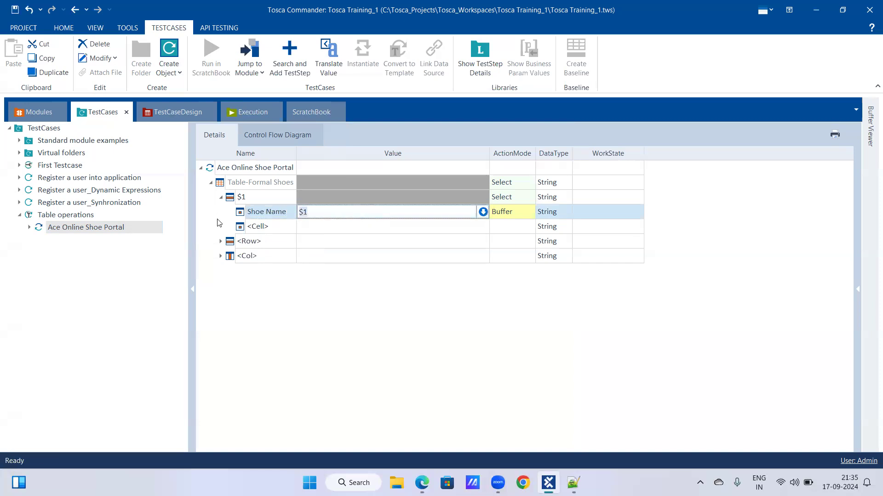
key("Delete")
key("Delete")
type("abcde")
left_click(360, 225)
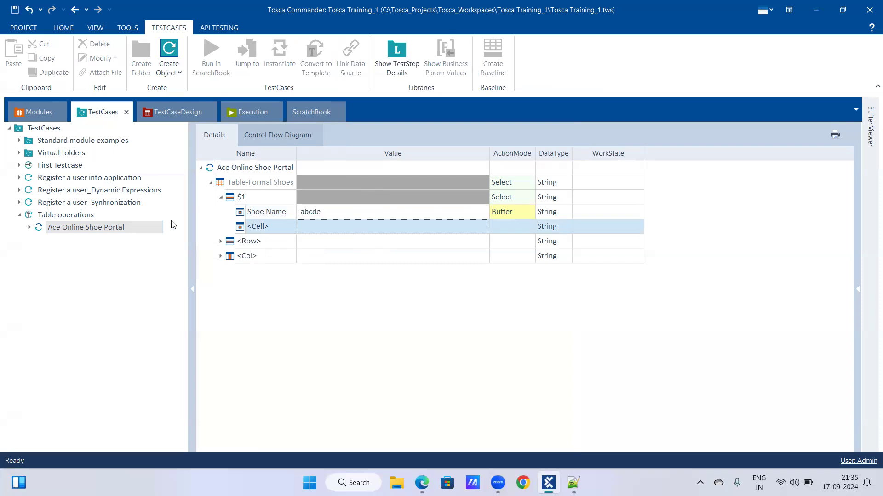
Run the Ace Online Shoe Portal test step in ScratchBook, then return to the test cases and check the abcde buffer in the Buffer Viewer
right_click(130, 226)
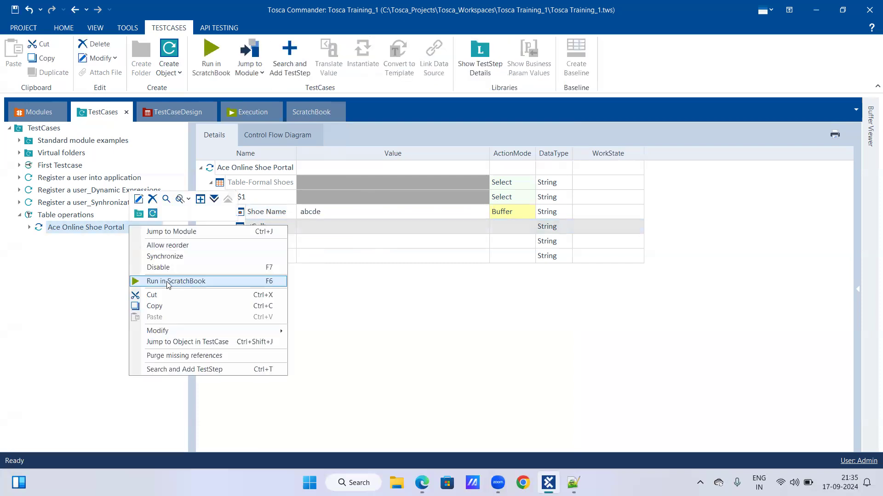
left_click(167, 281)
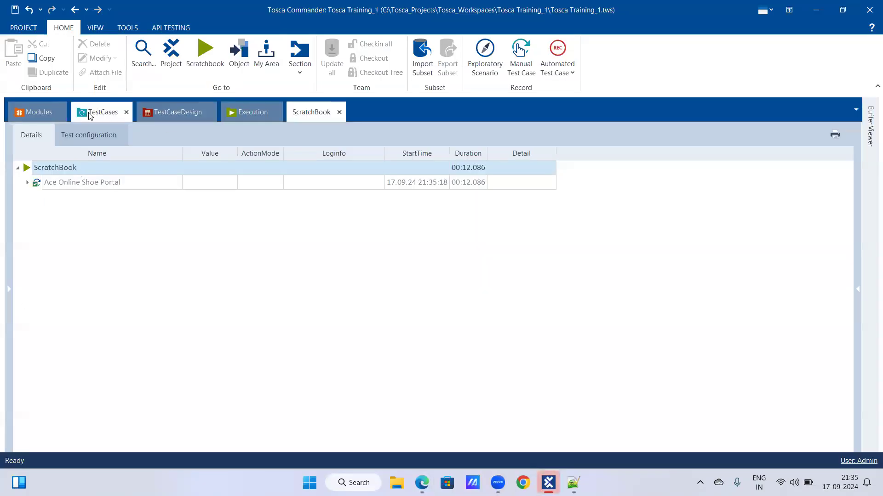
left_click(105, 112)
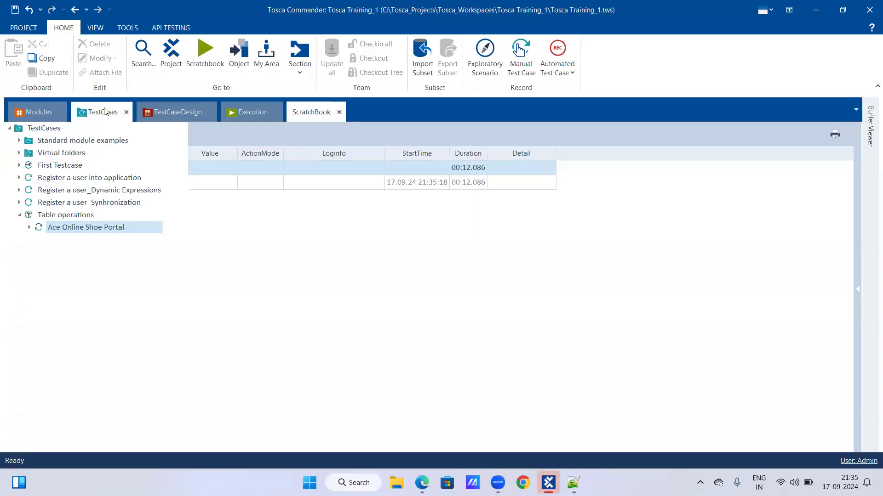
mouse_move(870, 148)
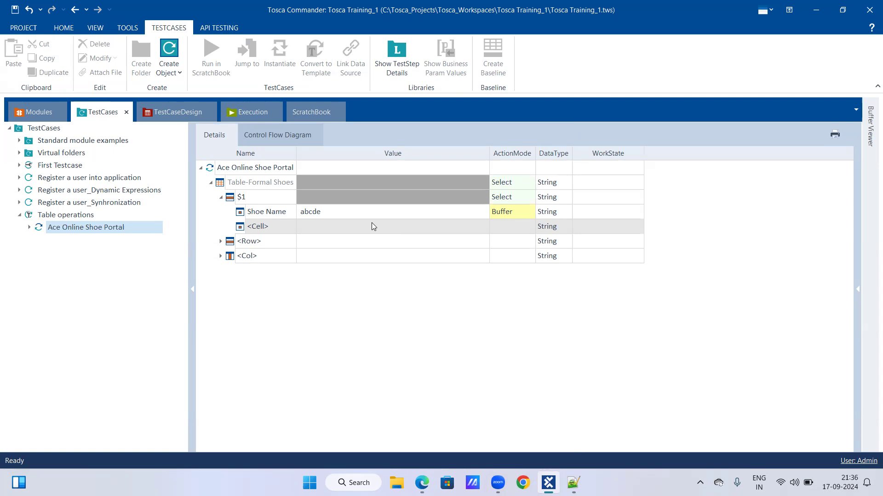
Switch to Excel and create a blank workbook
left_click(354, 483)
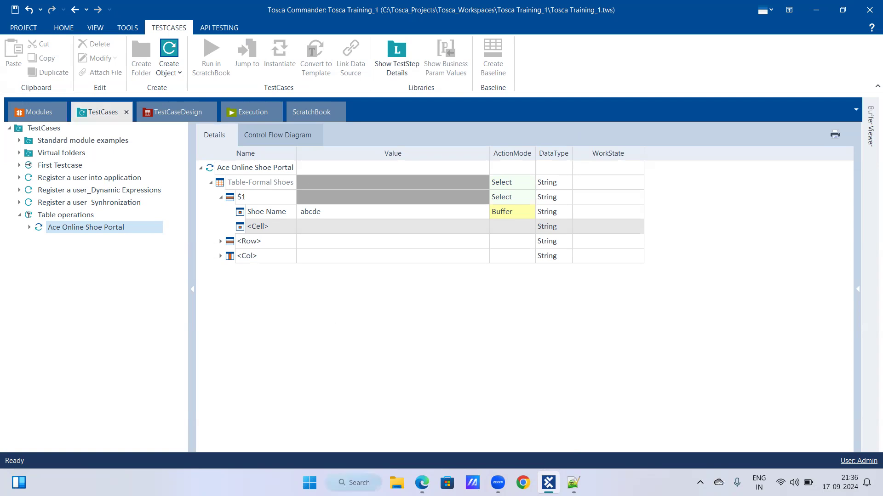
type("excel")
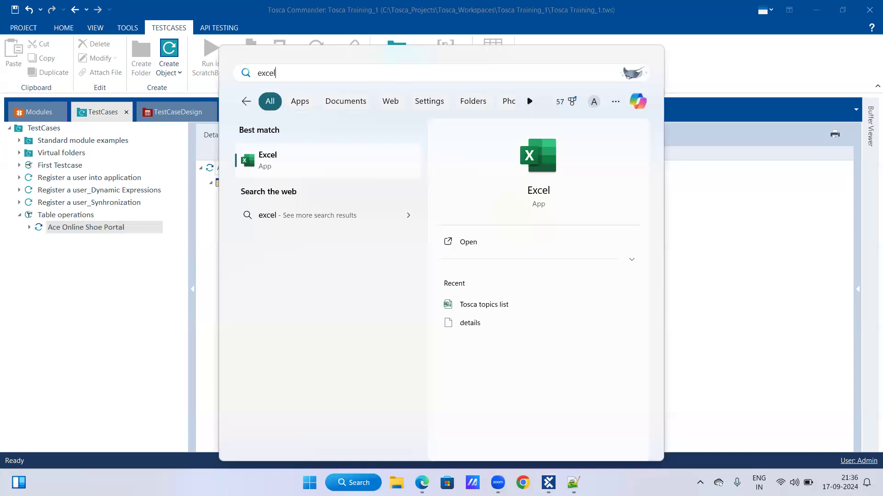
key("Return")
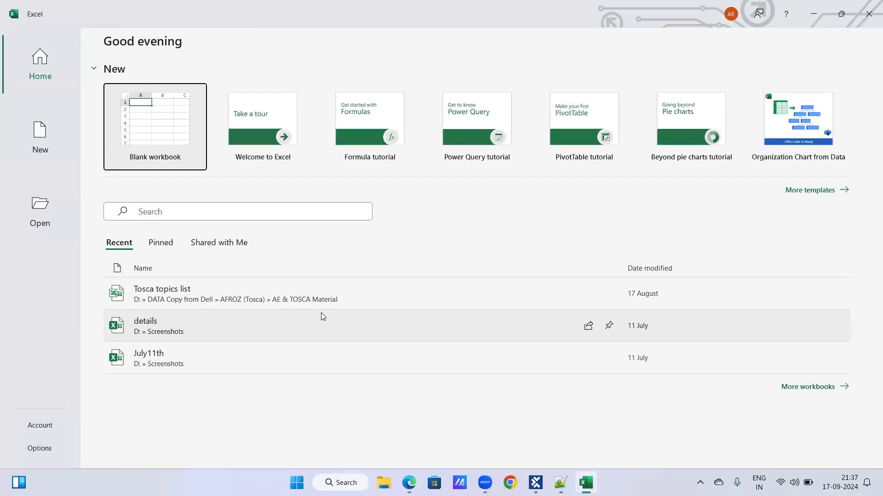
left_click(138, 131)
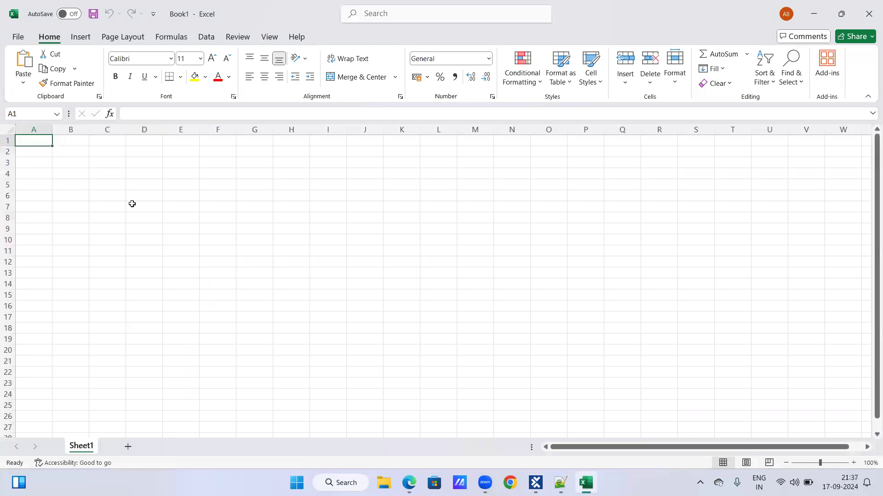
Enter the column headers Sliver, Gold, Platinum and ultimate in cells D5 to G5
left_click(134, 205)
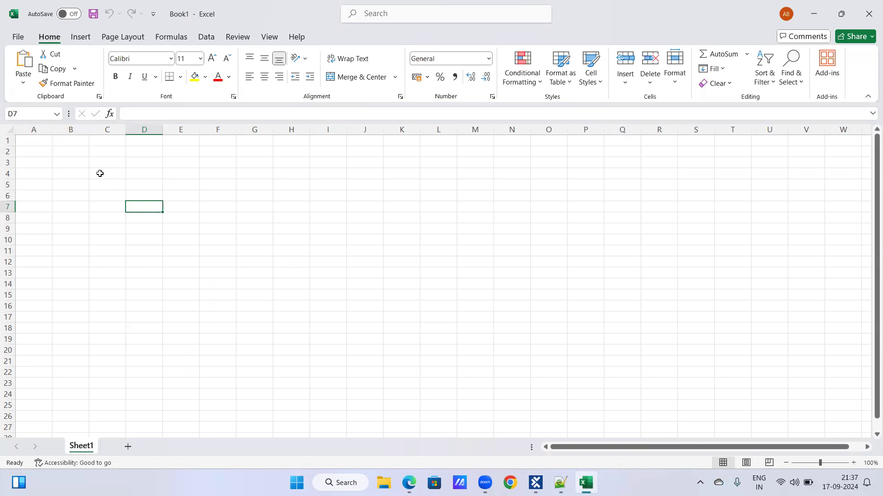
left_click(111, 183)
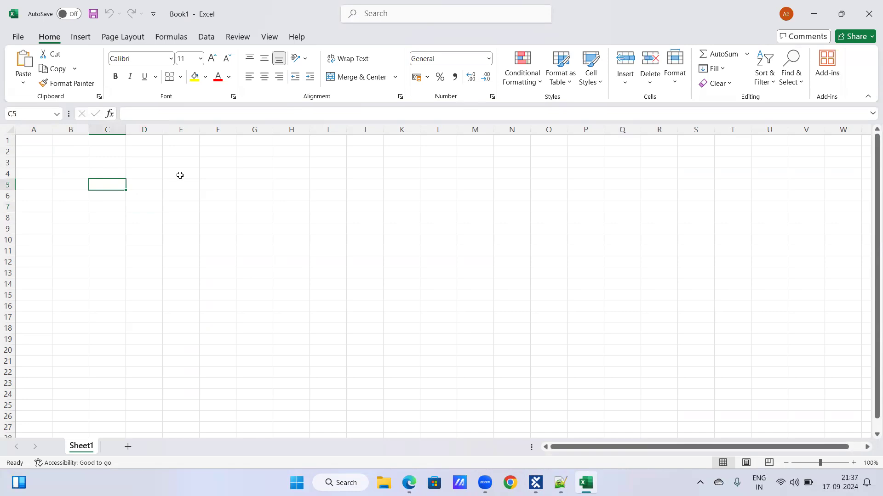
key("Right")
type("Sliver")
key("Tab")
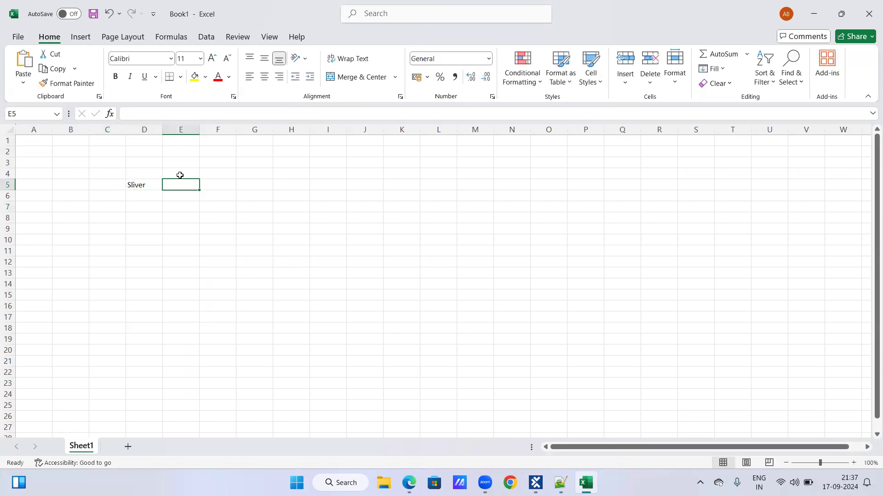
type("Gold")
key("Tab")
type("Platinum")
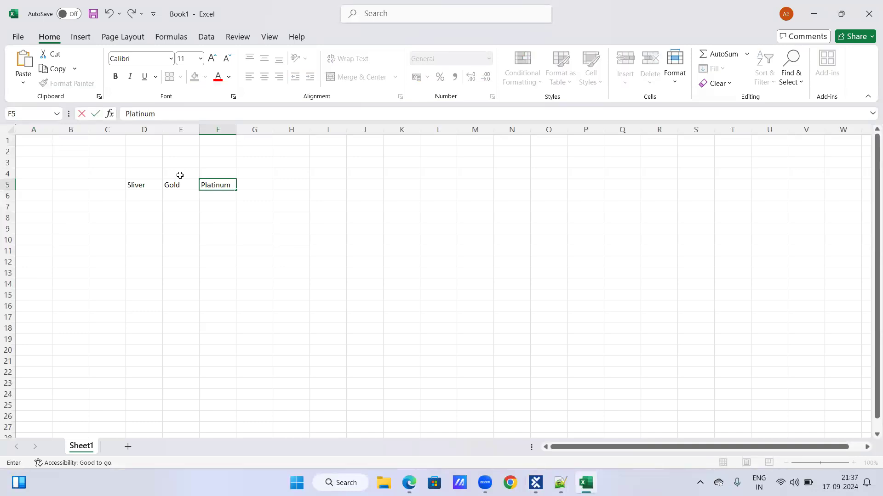
key("Tab")
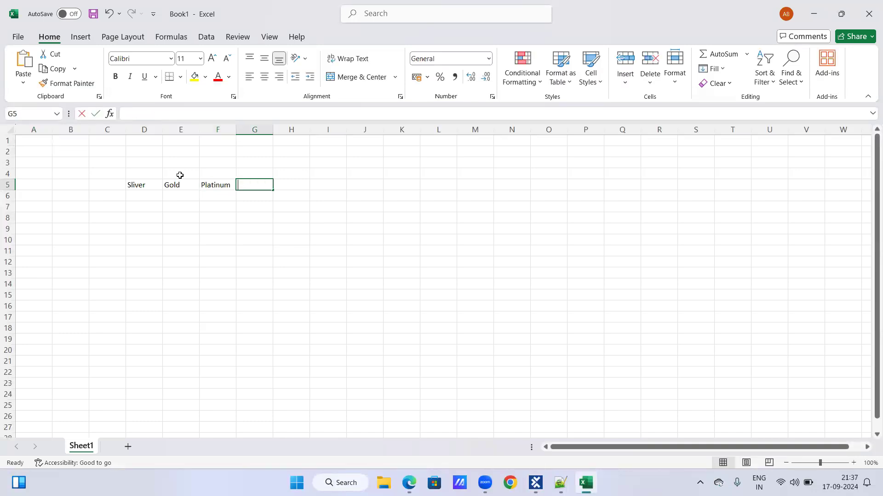
type("ultimate")
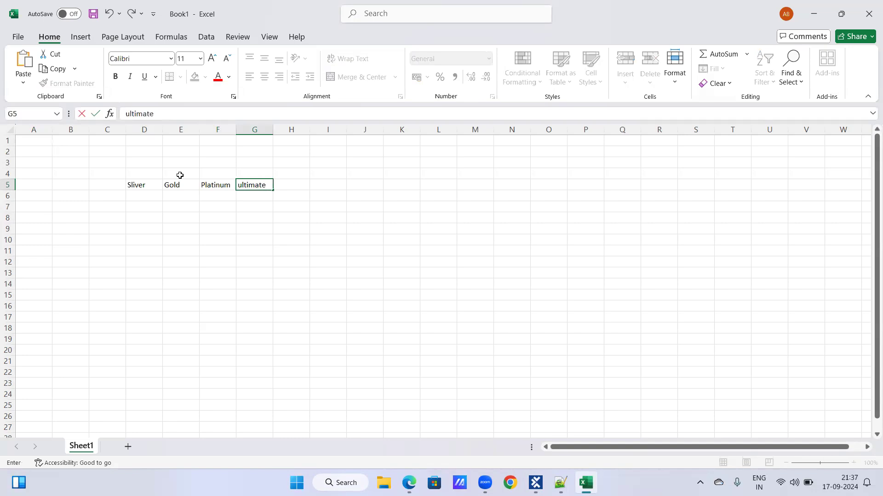
key("Return")
Enter the row label Price per year ($) in C6 and fit column C to its contents
key("Left")
key("Left")
key("Left")
key("Left")
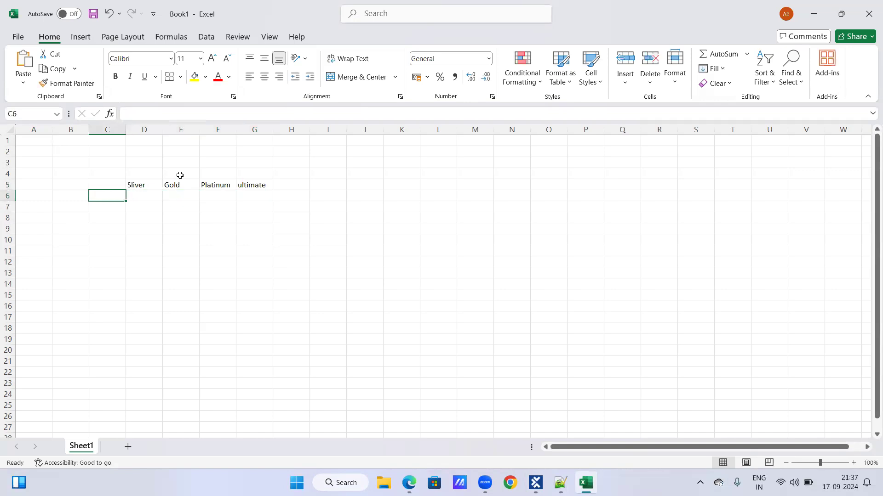
type("Pr")
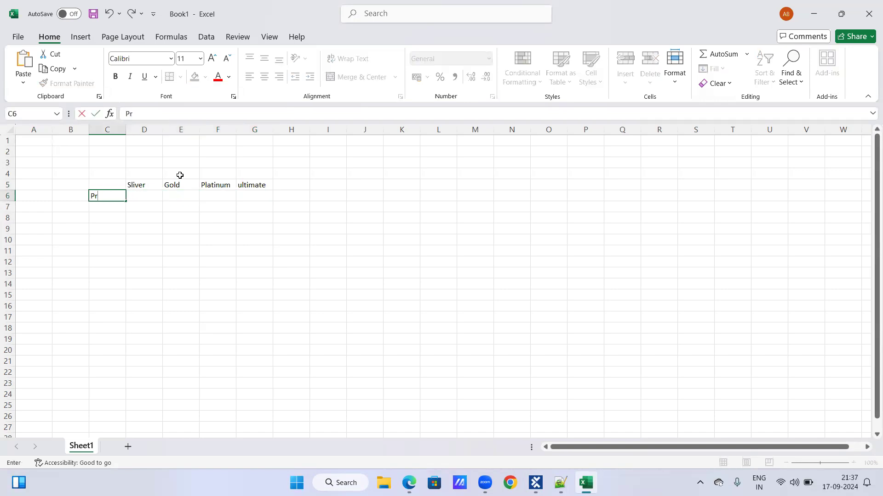
type("ice per year ($)")
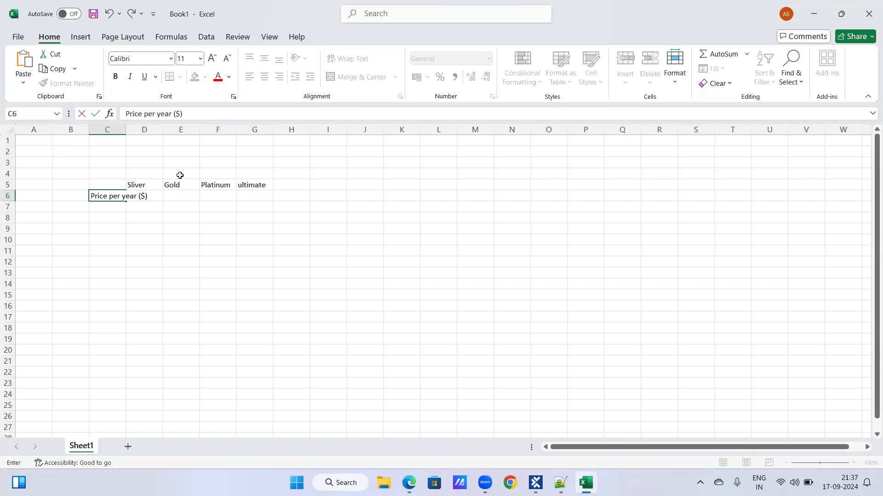
key("Tab")
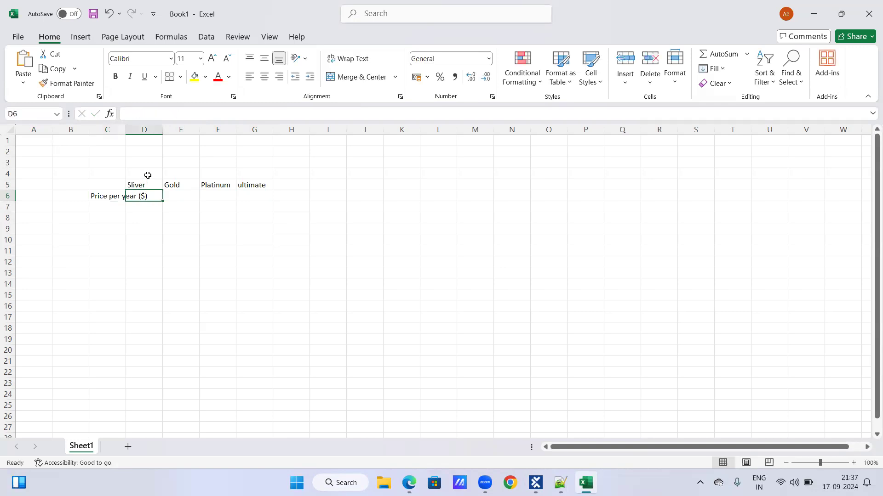
double_click(125, 130)
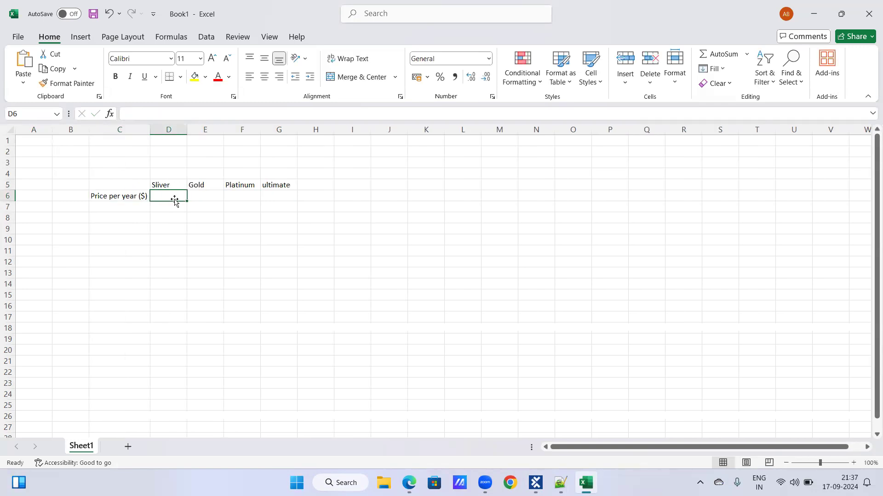
Fill the Price per year row with 132, 382, 763 and 1454 for Sliver, Gold, Platinum and ultimate
type("132.00")
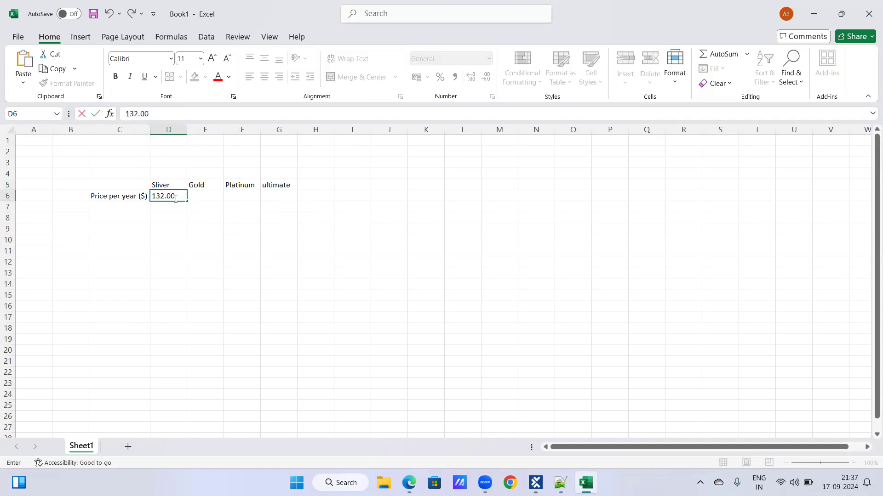
key("Tab")
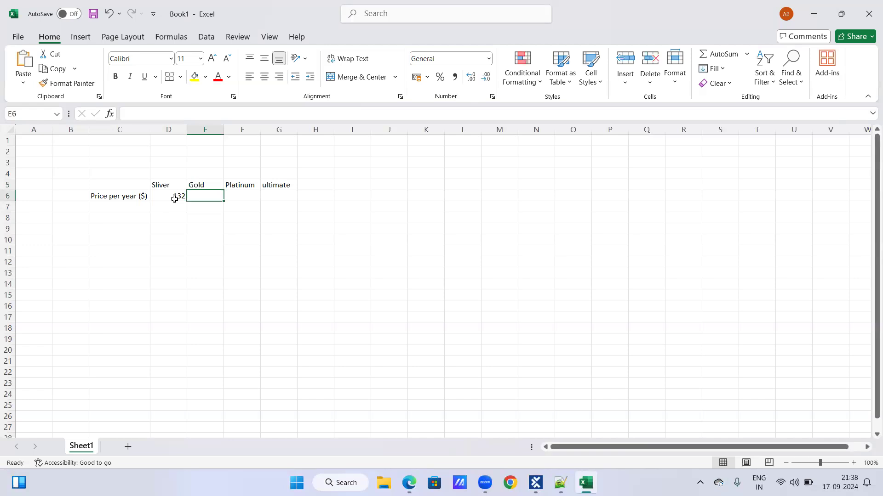
type("382")
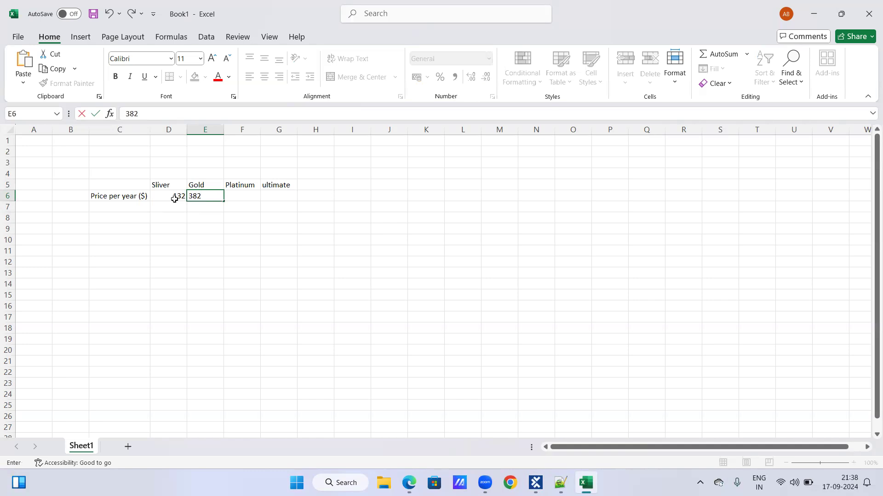
type(".00")
key("Tab")
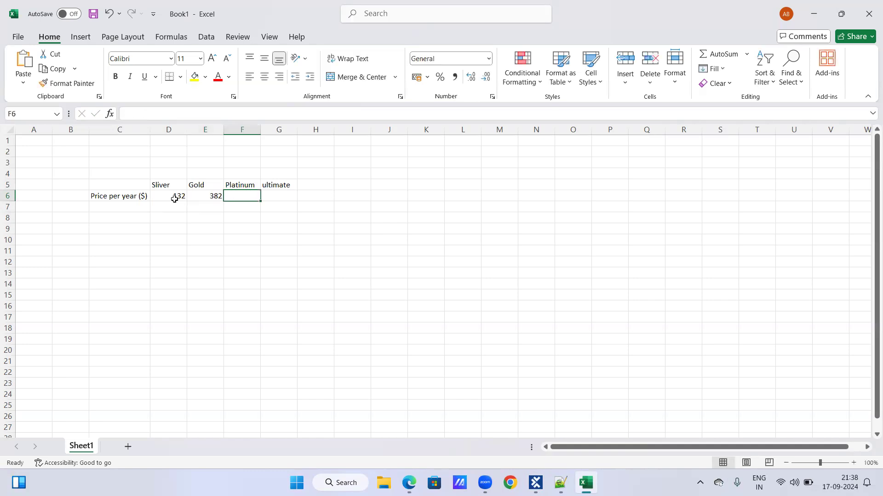
type("3.00")
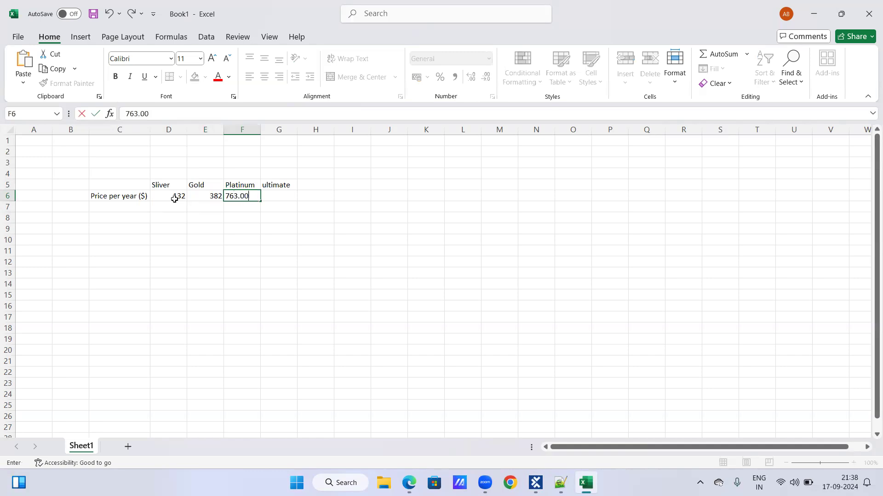
key("Tab")
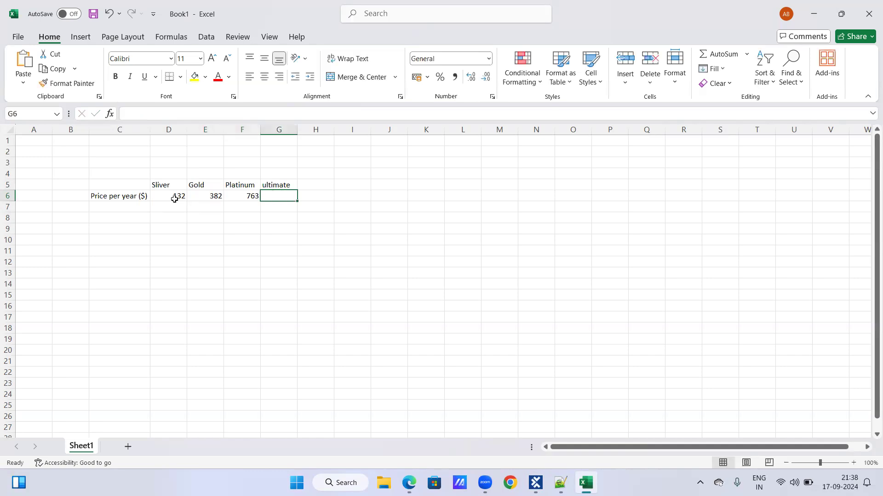
type("1454.00")
key("Tab")
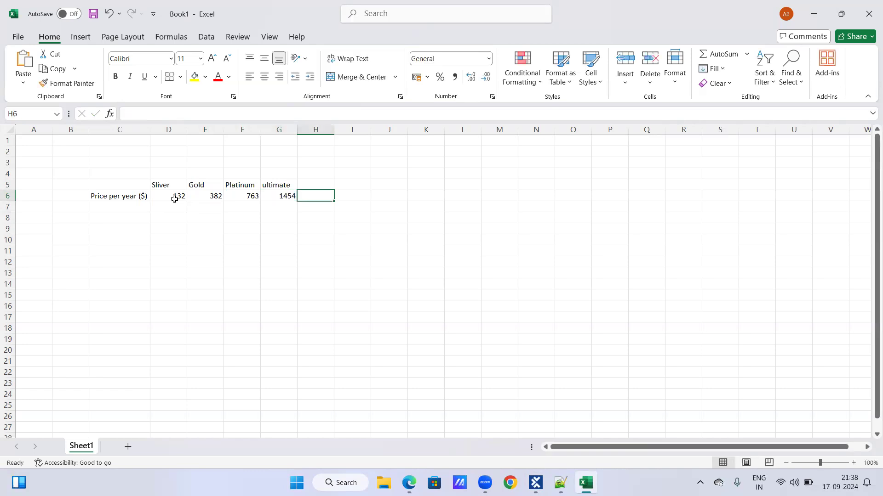
Enter the row label Online claim in C7, below Price per year ($)
left_click(111, 208)
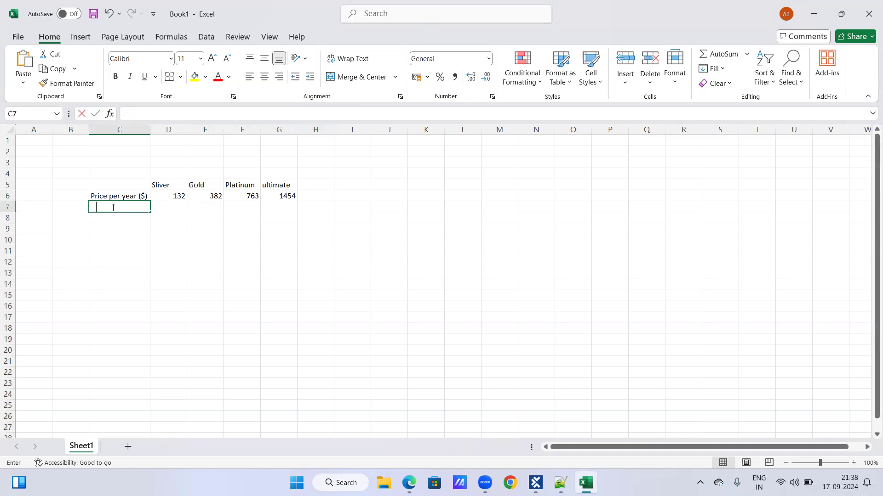
type("Onliun")
key("BackSpace")
key("BackSpace")
type("ne claim")
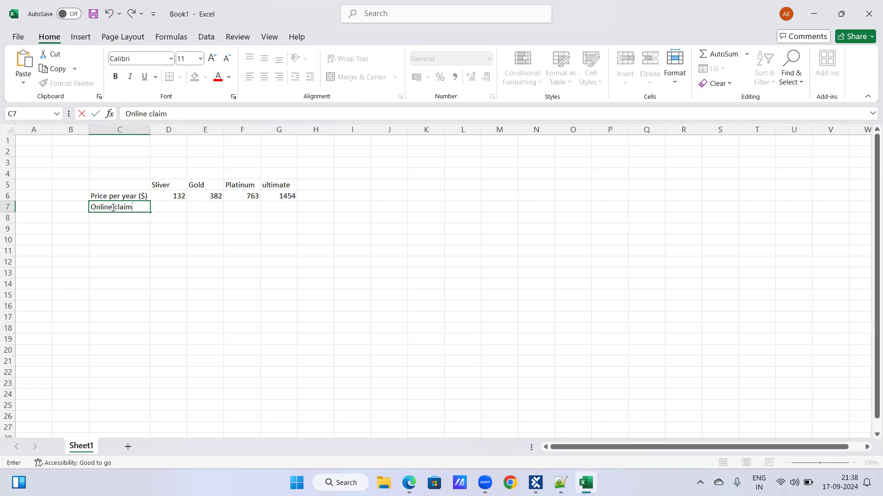
key("Return")
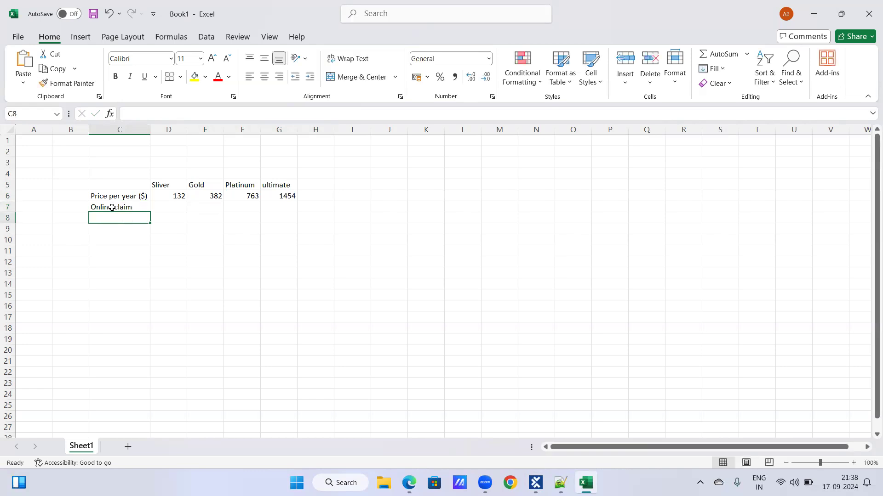
Enter the row label Claims Discount in C8, below Online claim
type("CLaims")
key("BackSpace")
key("BackSpace")
key("BackSpace")
key("BackSpace")
key("BackSpace")
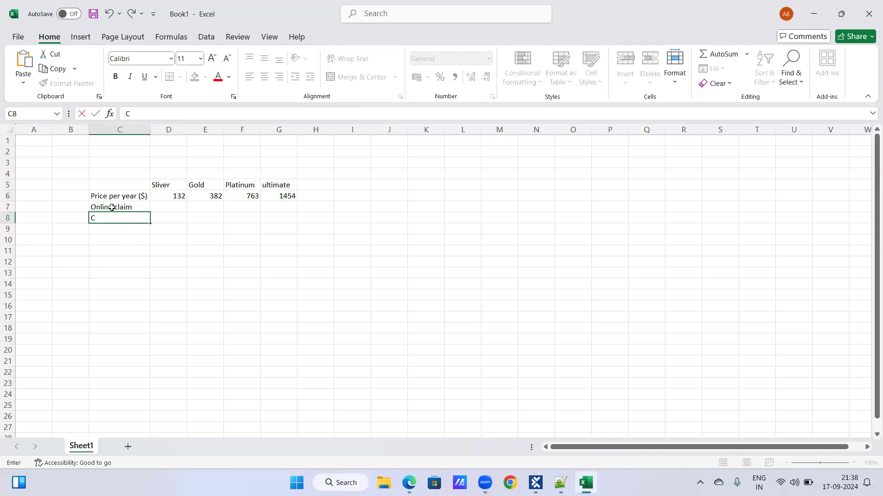
type("laims Dicoiunt")
key("BackSpace")
key("BackSpace")
key("BackSpace")
key("BackSpace")
key("BackSpace")
type("scount")
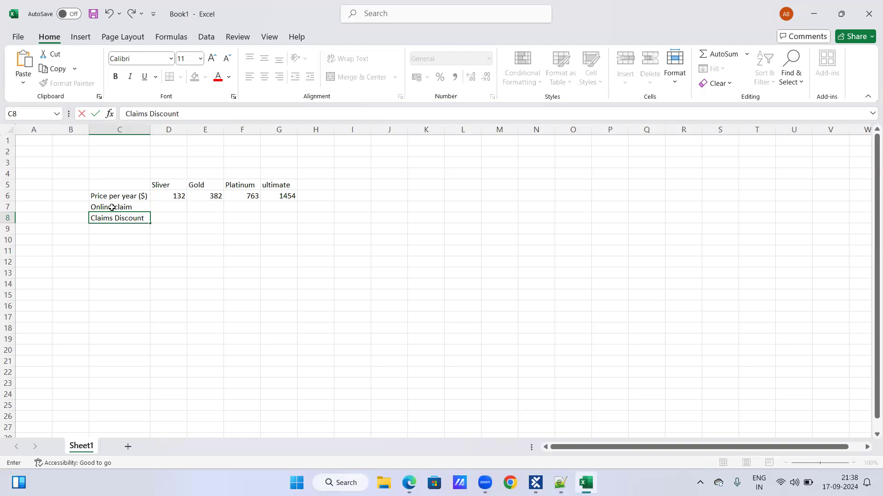
key("Return")
Enter the row label Worldwide cover in C9, below Claims Discount
type("Worldwide ove")
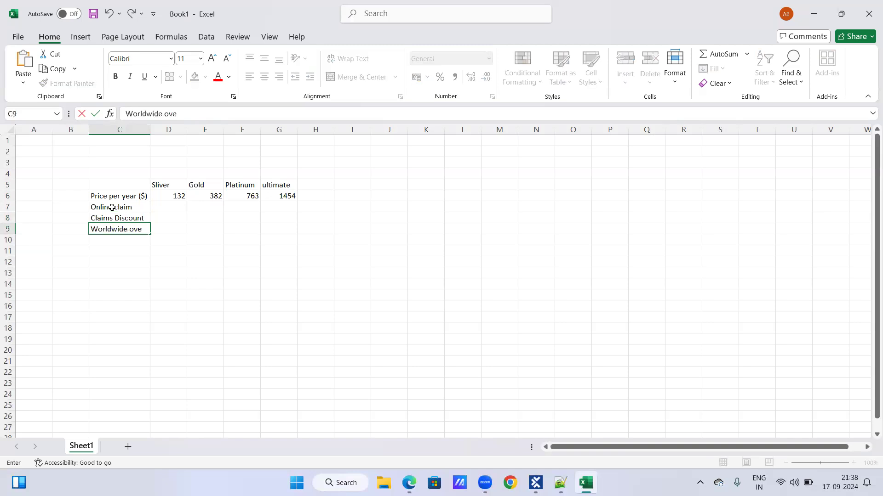
key("BackSpace")
key("BackSpace")
key("BackSpace")
key("BackSpace")
type("cover")
key("Return")
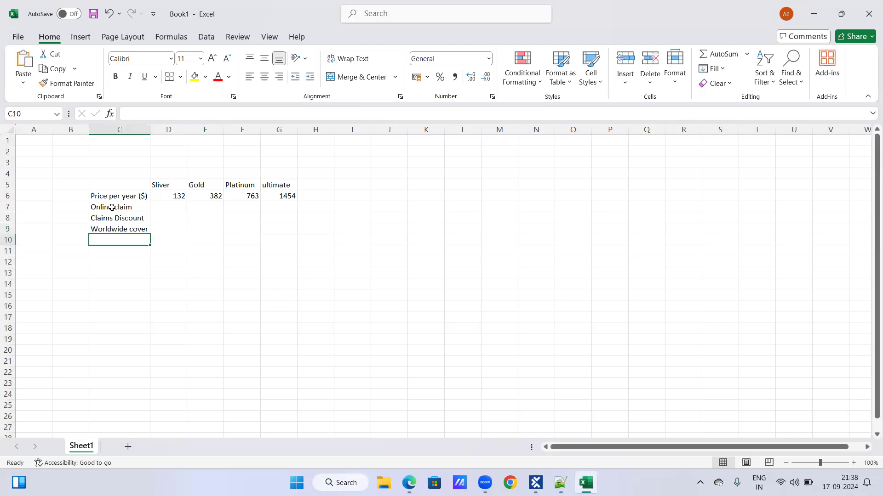
Enter the row label Select option in C10, below Worldwide cover
type("Select optio")
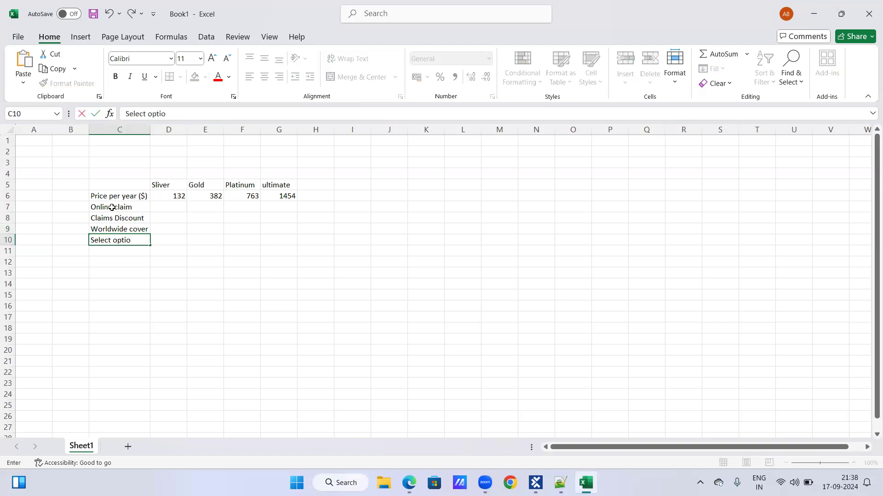
type("n")
key("Up")
key("Up")
Enter No in D7, D8 and D9 for the Sliver option's online claim, claims discount and worldwide cover
left_click(112, 208)
key("Right")
type("No")
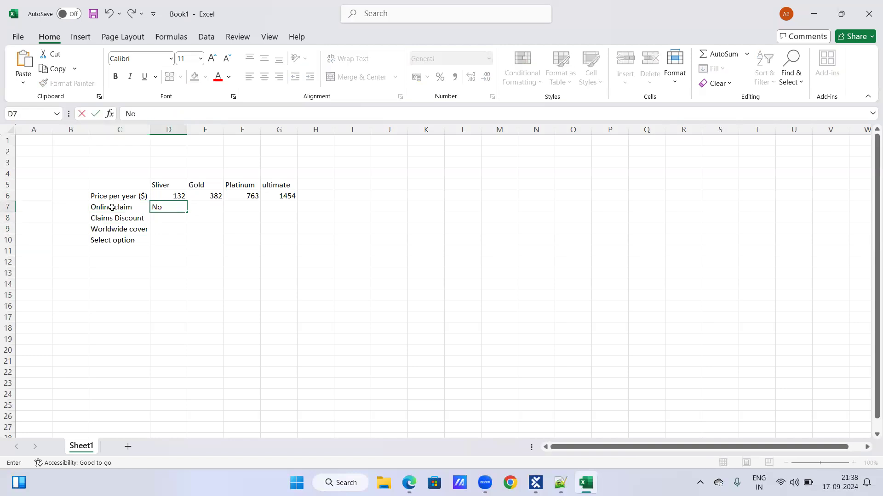
key("Return")
type("No")
key("Return")
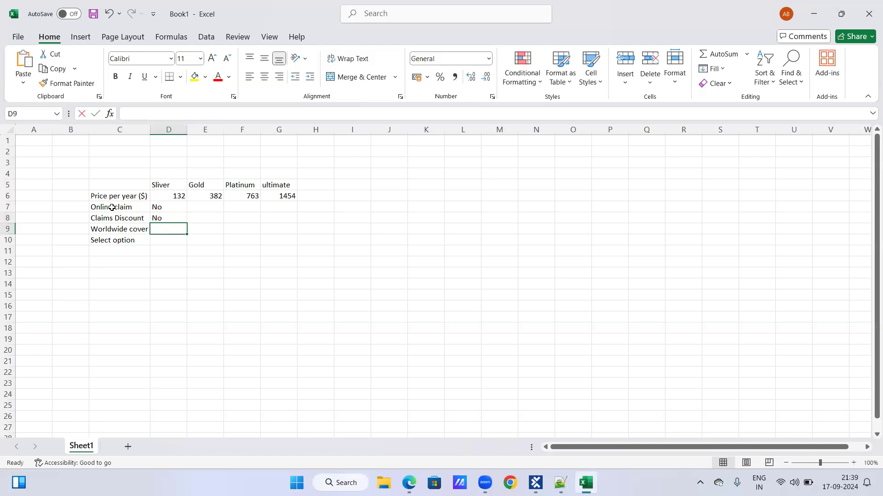
type("No")
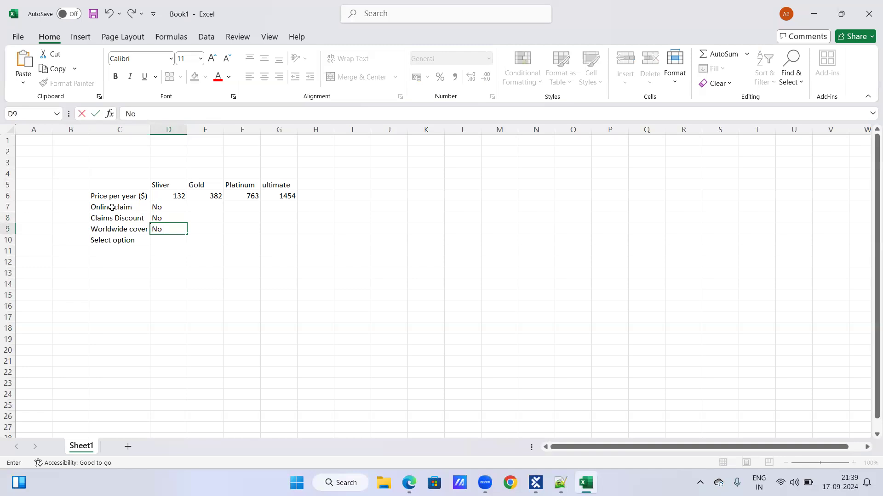
key("Return")
Enter Radio button in D10 as the Sliver option's selector and widen column D to fit it
key("Up")
key("Up")
key("Up")
key("Down")
key("Down")
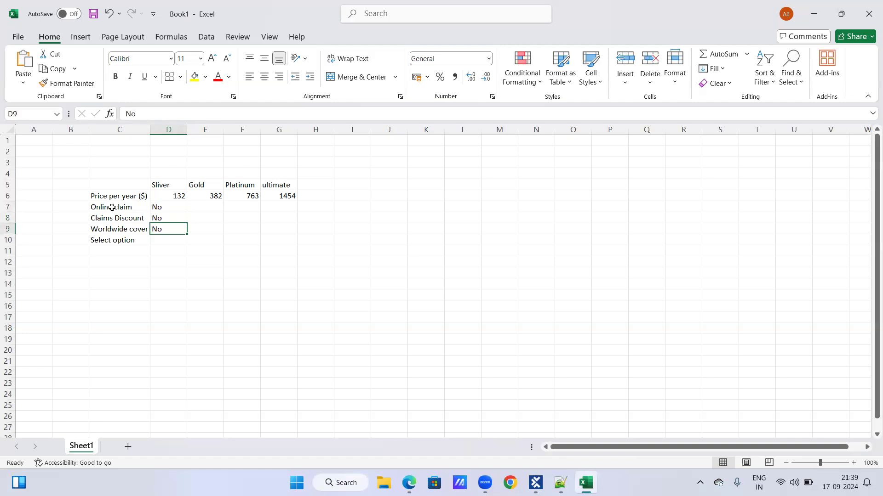
key("Down")
type("Radio button")
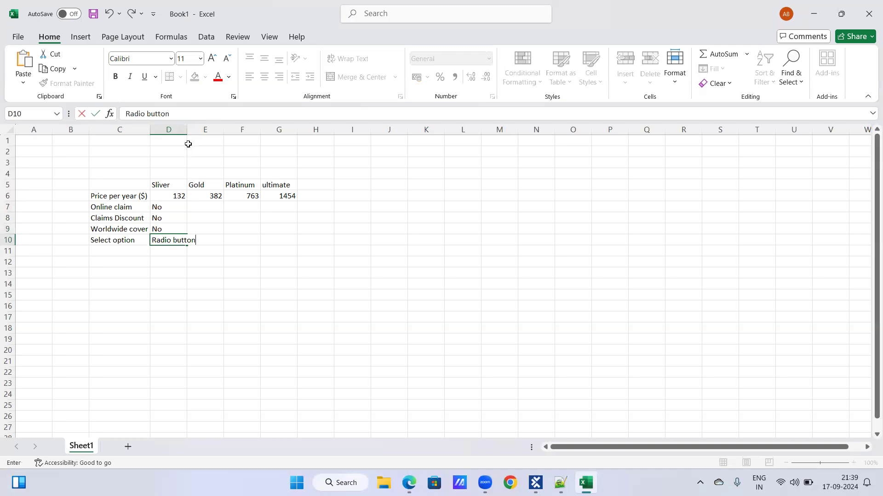
key("Tab")
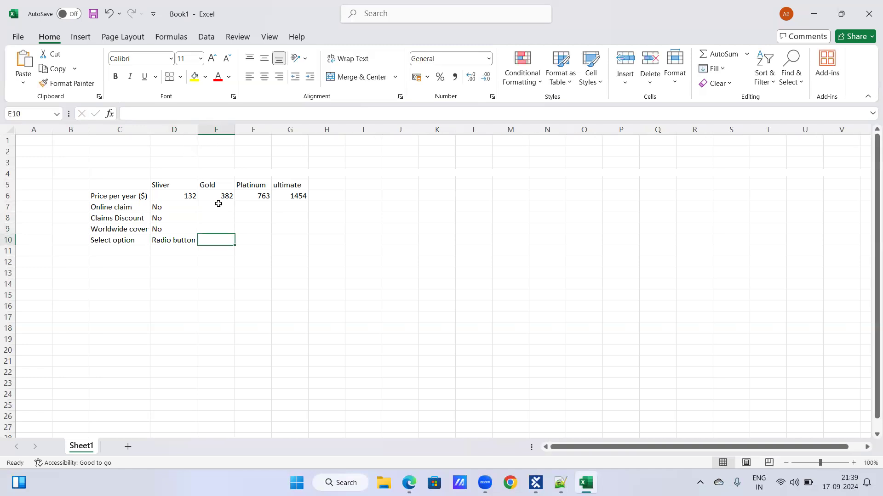
Enter Submit in E7 as the Gold option's online claim value
left_click(219, 204)
type("'")
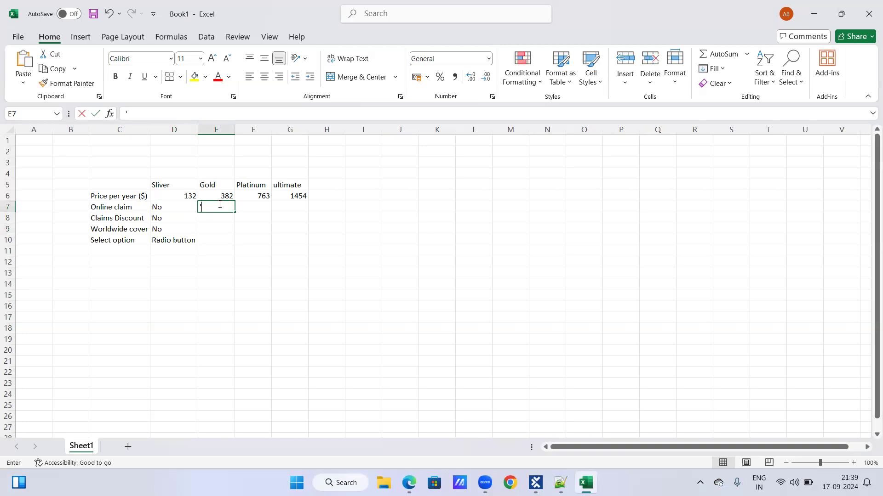
key("BackSpace")
type("S")
type("ubm")
type("m")
key("BackSpace")
type("it")
key("ctrl+Return")
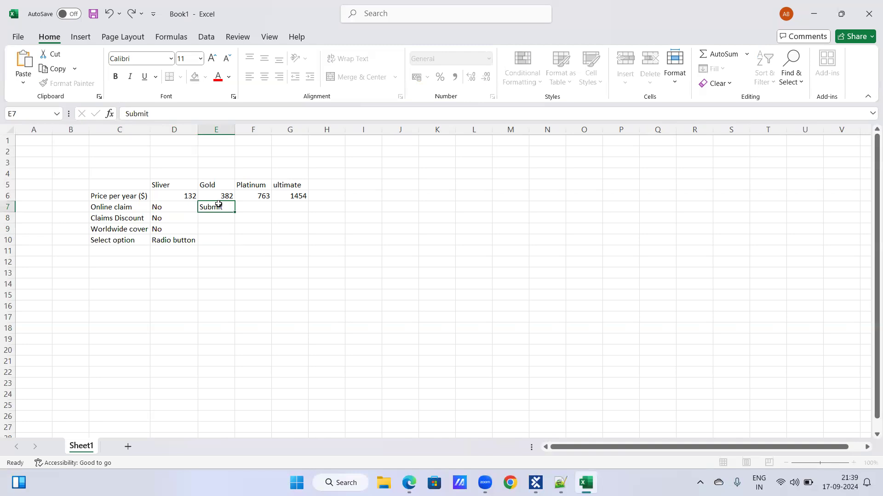
Enter 2 in E8 and linited in E9 for the Gold option's claims discount and worldwide cover
key("Down")
type("2")
key("Return")
type("li")
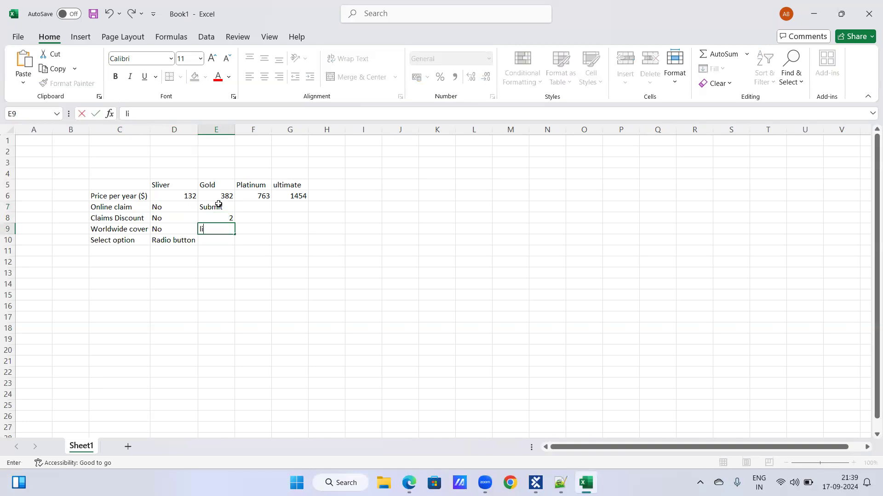
type("nited")
key("Return")
Enter radio button in E10 as the Gold option's selector and autofit column E
type("radio b")
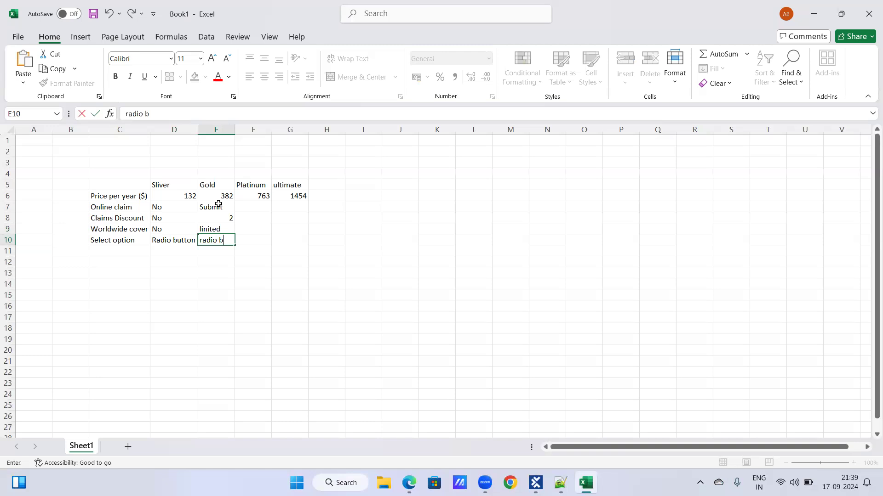
type("utton")
key("ctrl+Return")
key("Up")
key("Up")
key("Up")
double_click(234, 130)
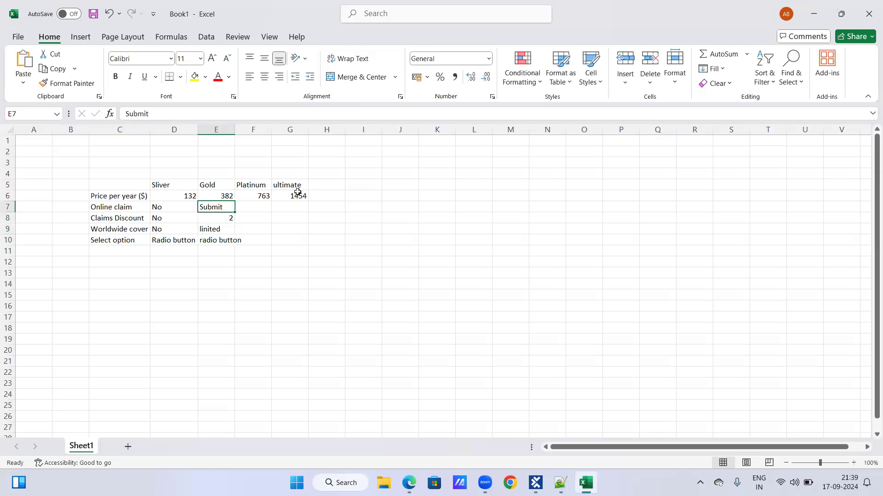
Fill the Platinum option's cells F7 to F9 with submit, 5 and linmited
left_click(272, 207)
type("submit")
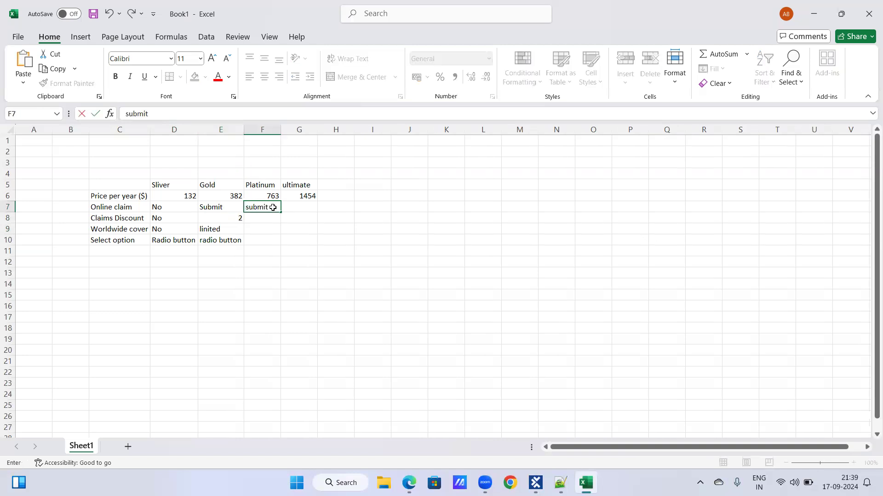
key("Return")
type("5")
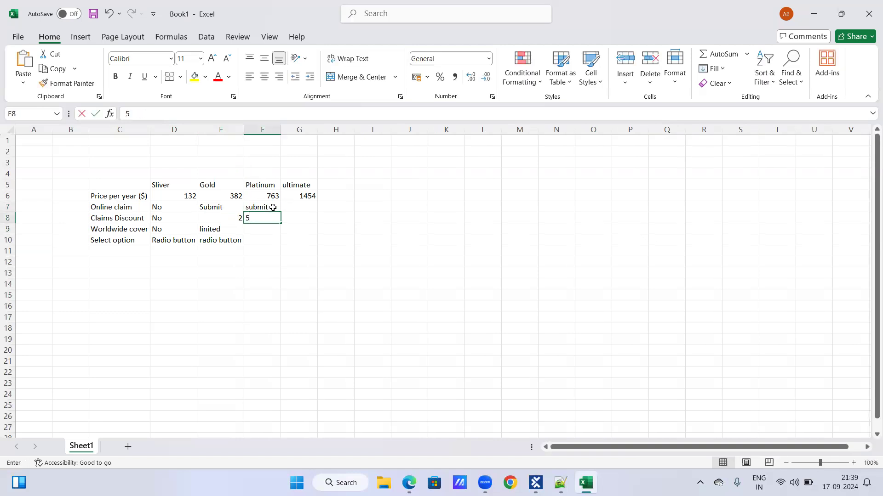
key("Return")
type("linmit")
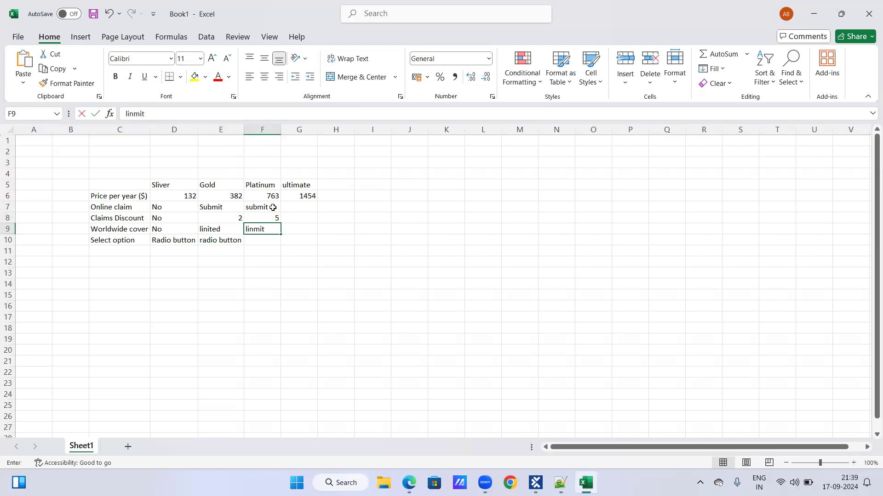
type("ed")
key("Return")
Enter radio button in F10 as the Platinum option's selector and widen column F to fit it
type("radio button")
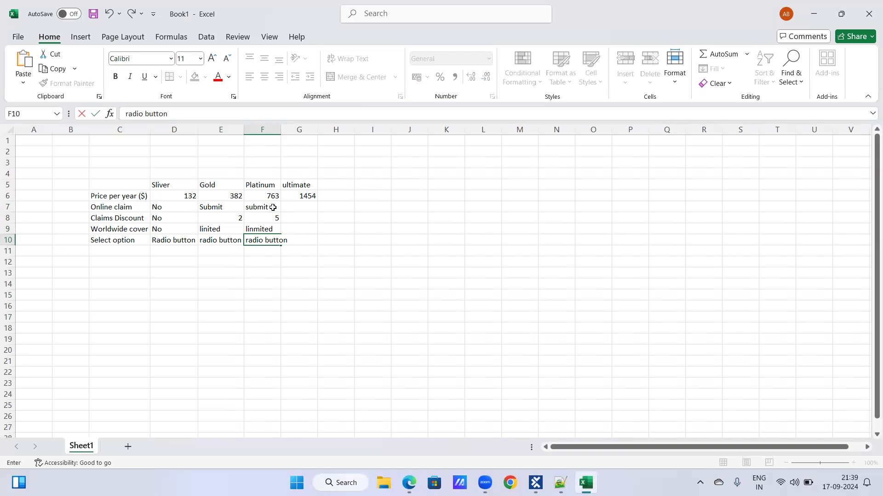
key("Return")
left_click_drag(281, 127, 292, 126)
Fill the ultimate option's cells G7 to G9 with Submit, 10 and unlimited
left_click(307, 208)
type("Submit")
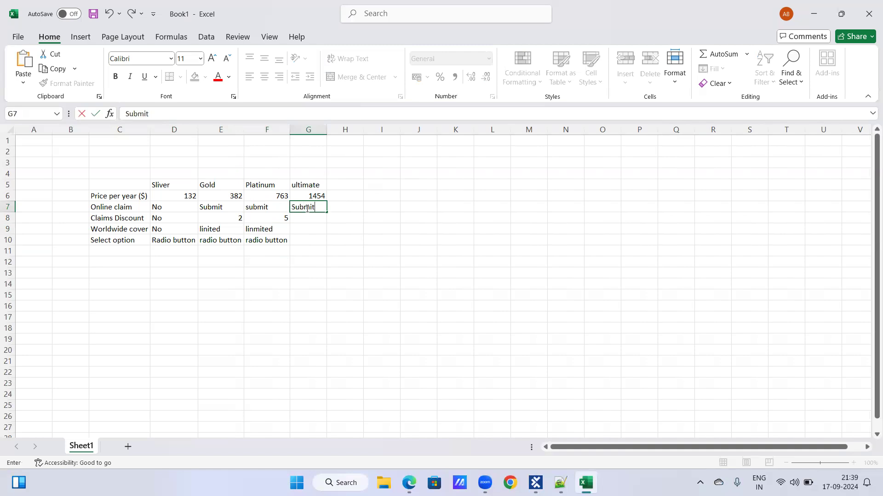
key("Return")
type("10")
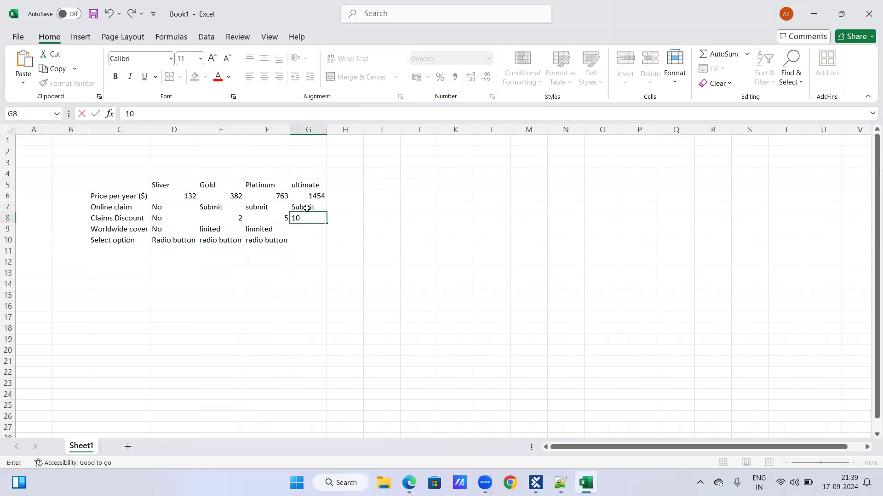
key("Return")
type("unlkimited")
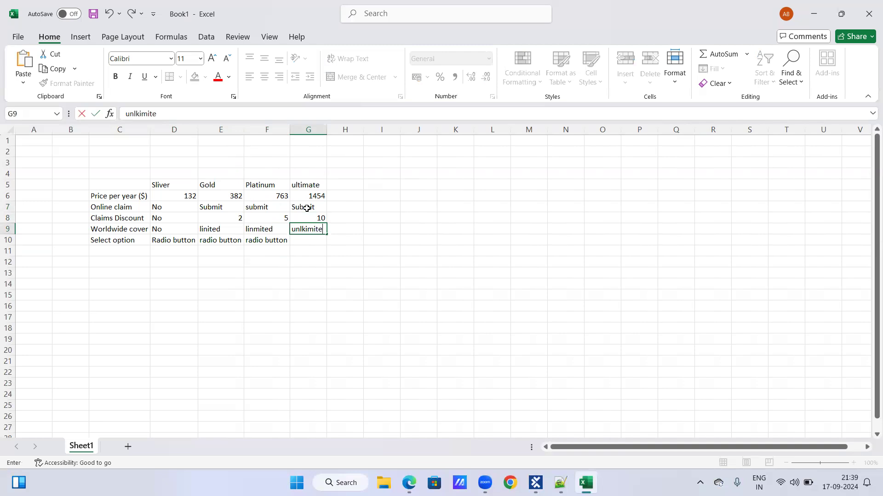
key("BackSpace")
key("BackSpace")
key("BackSpace")
key("BackSpace")
key("BackSpace")
type("limited")
key("Return")
Enter radio button in G10 as the ultimate option's selector and autofit column G
type("radi")
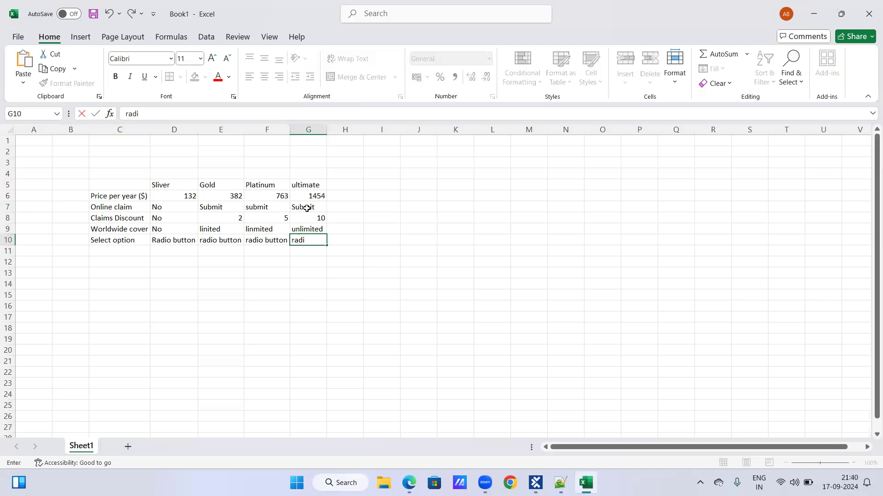
type("o button")
key("Return")
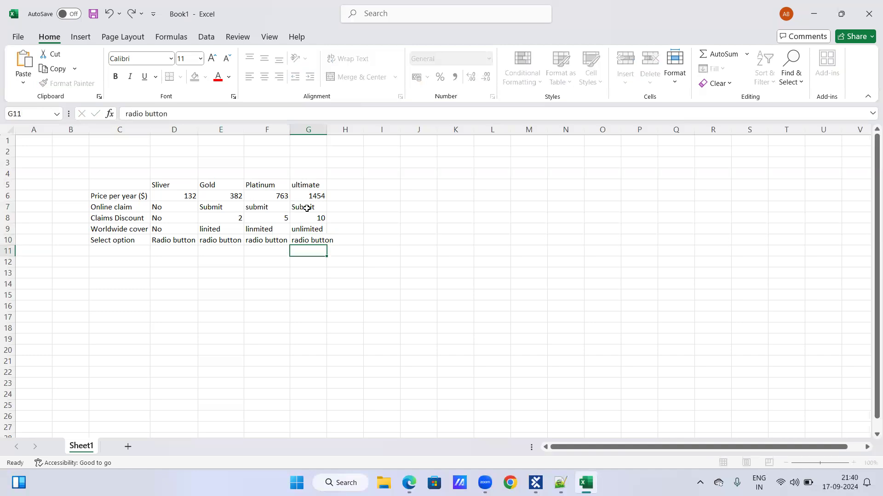
double_click(327, 127)
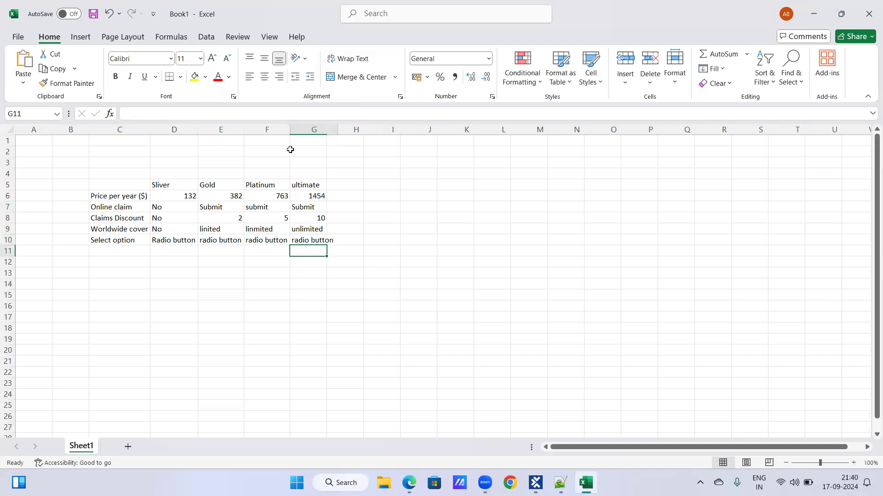
Apply all borders to the whole price-options table, C5:G10
left_click_drag(137, 184, 179, 185)
left_click_drag(276, 219, 315, 239)
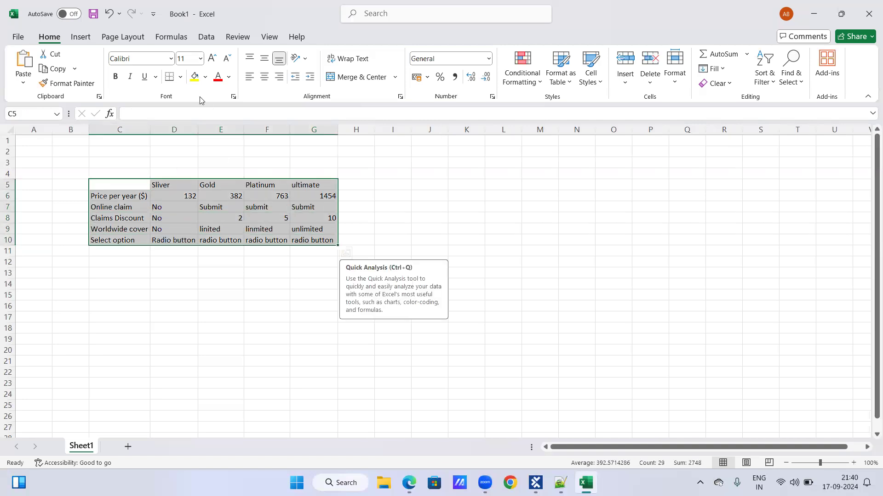
left_click(180, 76)
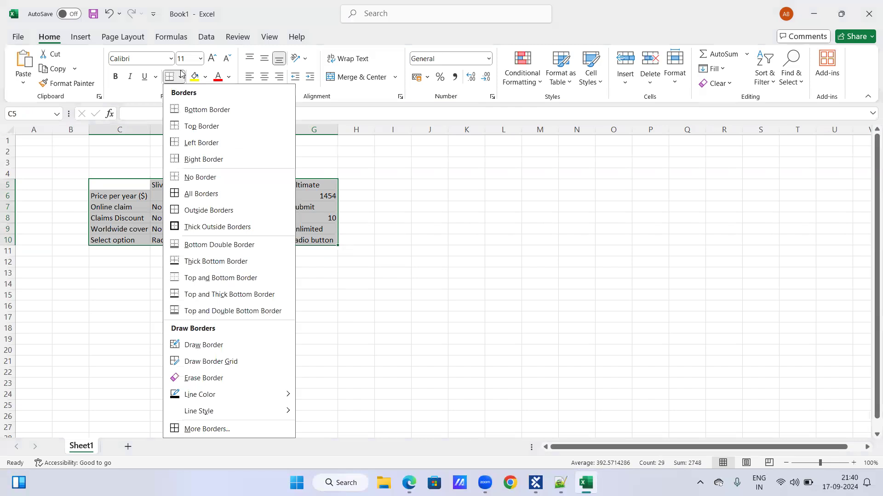
left_click(191, 194)
Centre the contents of the four option columns, D5:G10, horizontally
left_click(177, 186)
left_click_drag(177, 187, 177, 238)
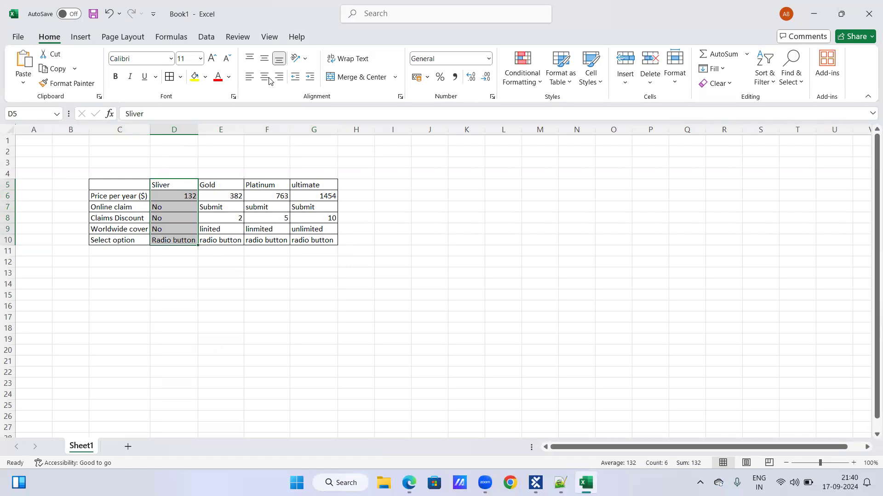
left_click(249, 77)
left_click(283, 81)
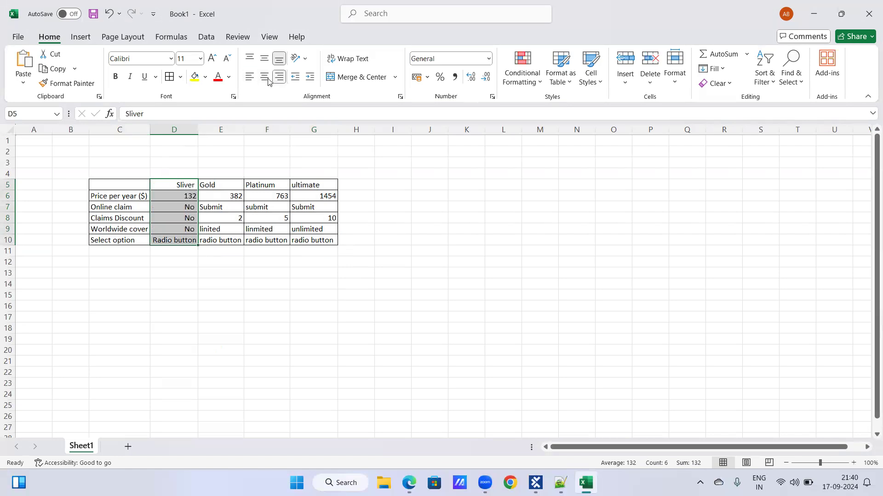
left_click(264, 77)
left_click_drag(218, 185, 221, 240)
left_click(265, 77)
left_click_drag(256, 184, 260, 242)
left_click(264, 77)
left_click_drag(311, 186, 322, 240)
left_click(265, 77)
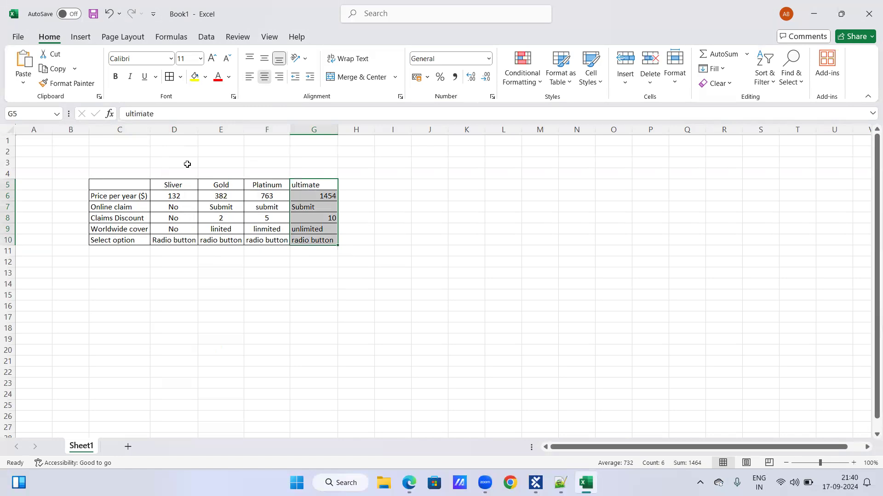
left_click_drag(118, 186, 121, 239)
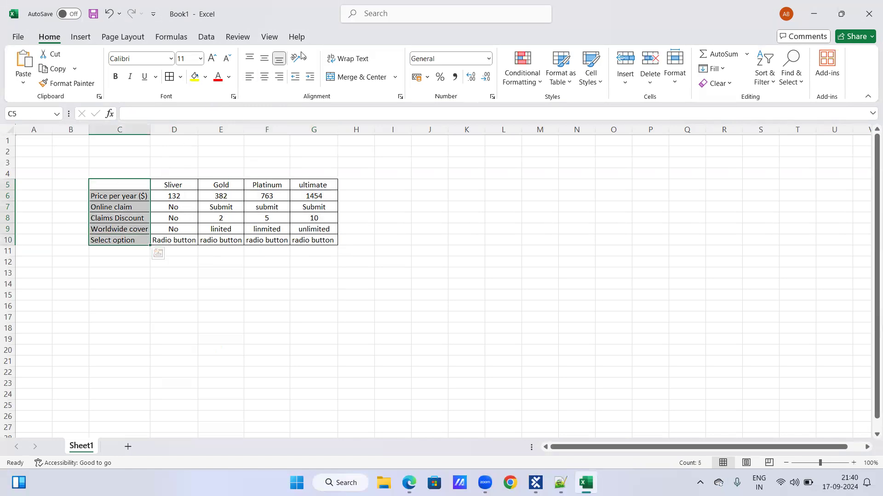
left_click(378, 194)
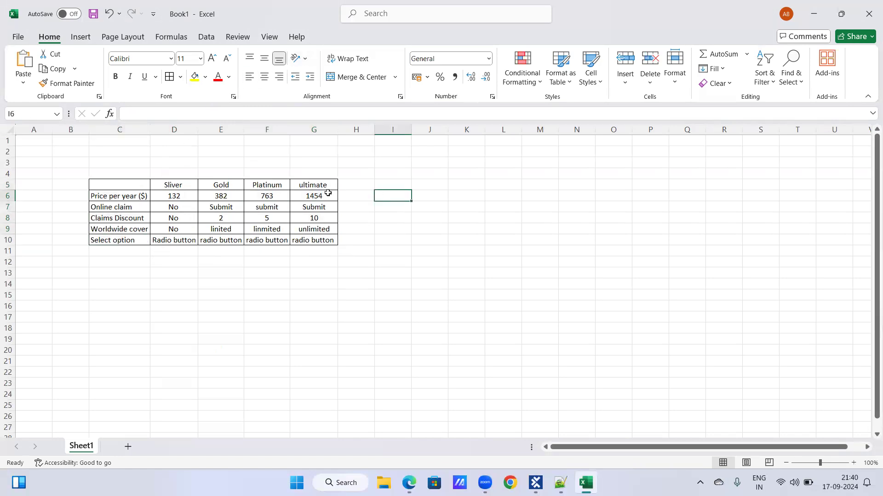
left_click(359, 186)
left_click(378, 202)
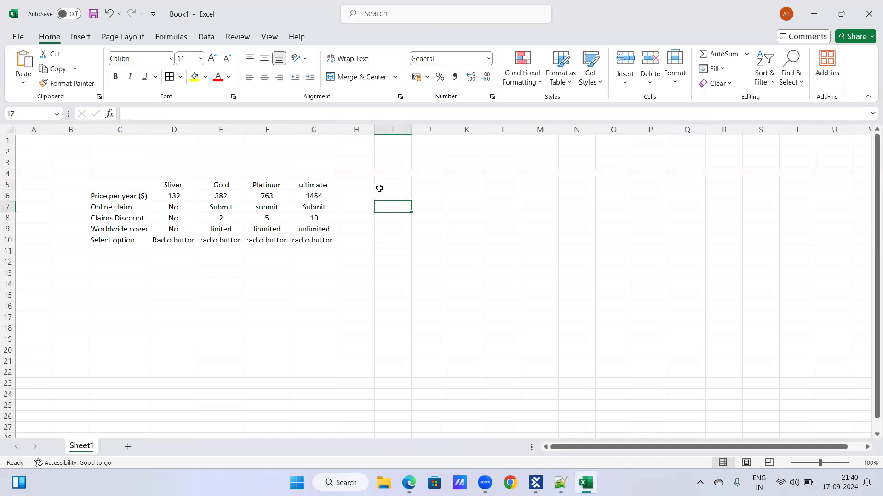
Enter $Header in H5, beside the ultimate heading, to mark the table's header row
left_click(355, 186)
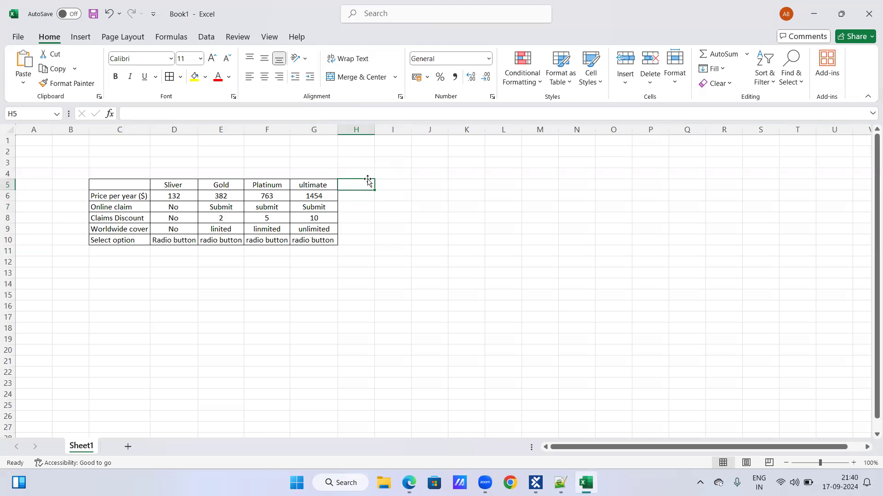
type("$Header")
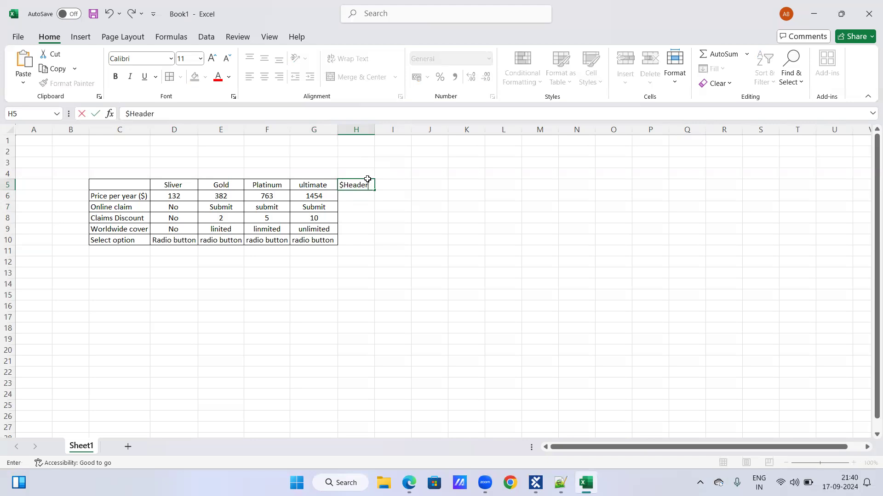
key("Return")
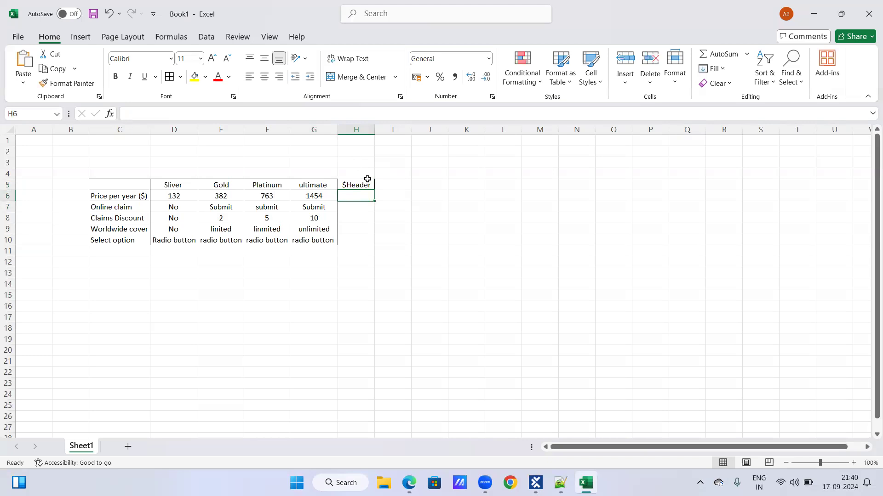
Enter the row references $1 in H6 and $2 in H7, beside the first two data rows
type("$1")
key("Return")
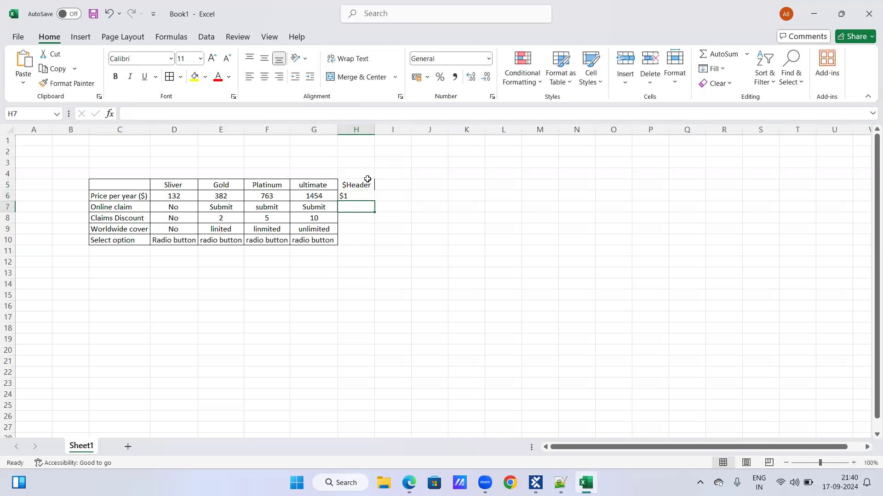
type("$N")
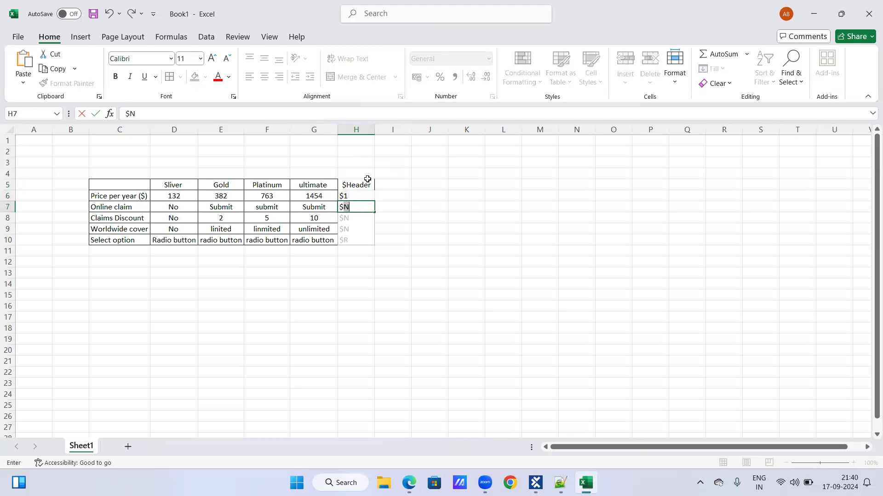
type("2")
key("Return")
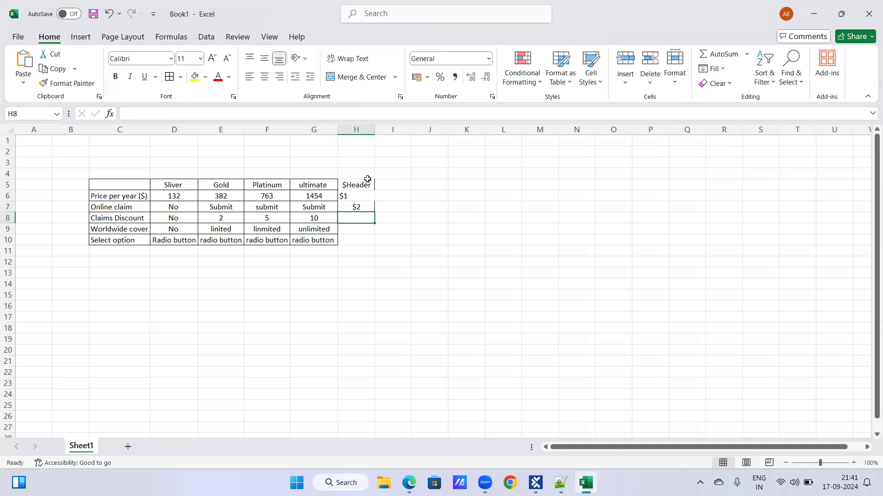
Extend the $ row-reference sequence in column H down to $5 in H10
key("Return")
key("Up")
key("Up")
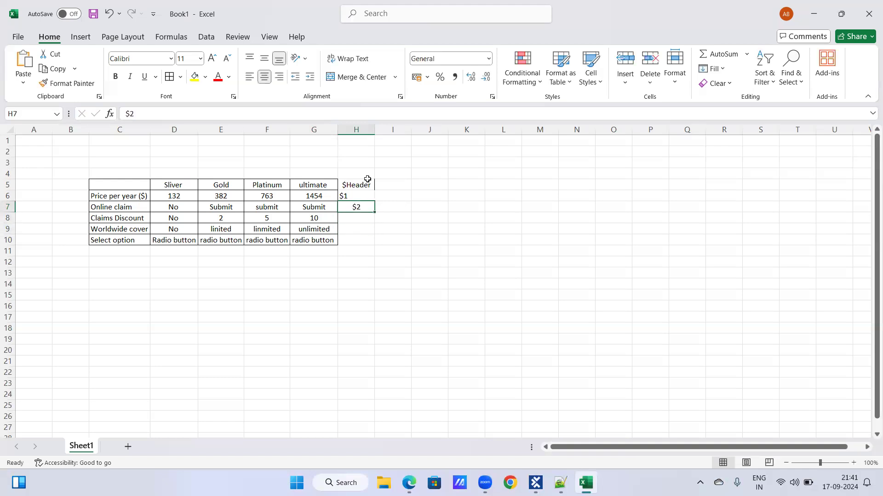
left_click_drag(376, 235, 379, 241)
left_click(387, 217)
Remove the centre alignment from the row references in H5:H10
left_click(362, 193)
left_click_drag(360, 184, 368, 243)
left_click(265, 76)
Enter #1 in I5 and fill the series down to #6 in I10
left_click(402, 184)
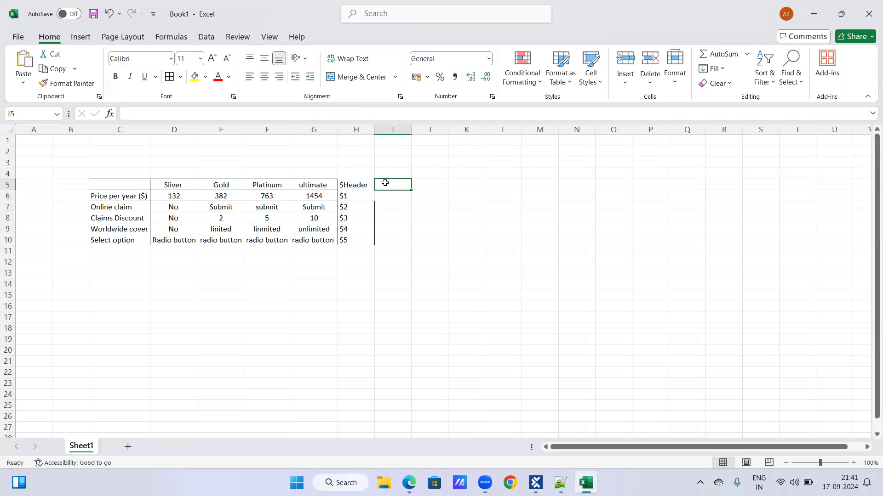
type("#1")
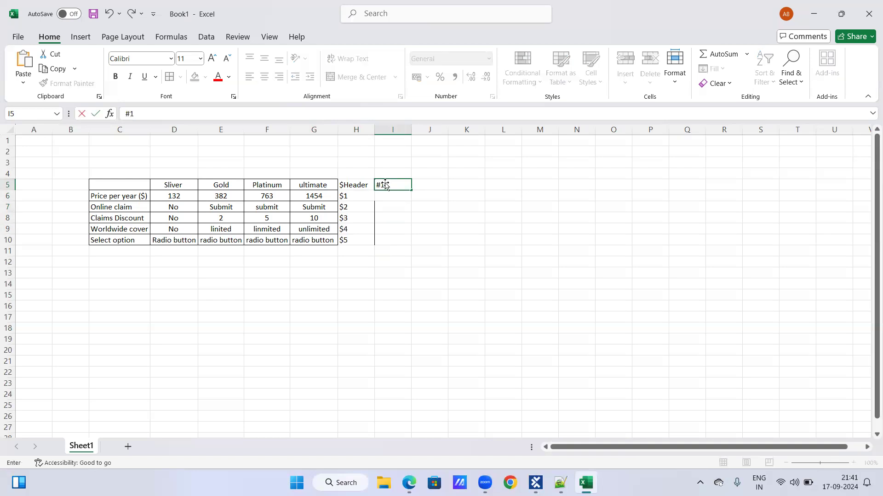
left_click_drag(411, 190, 413, 244)
left_click(439, 205)
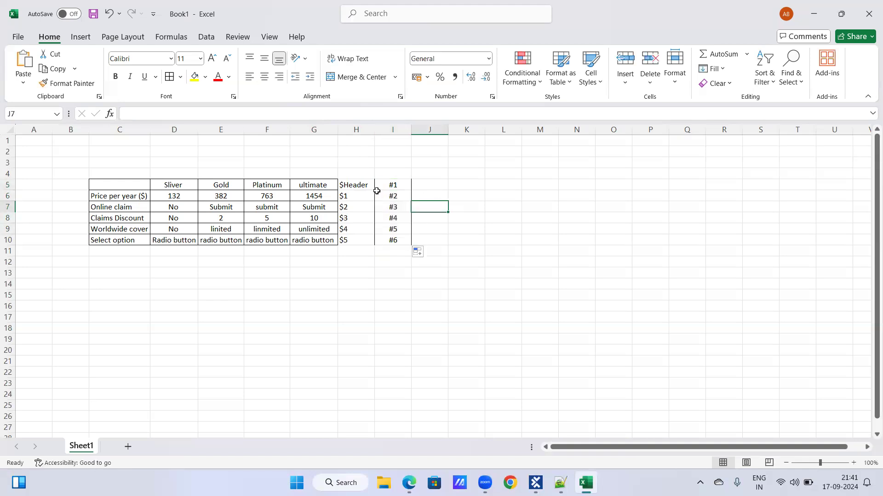
left_click(348, 184)
left_click(453, 180)
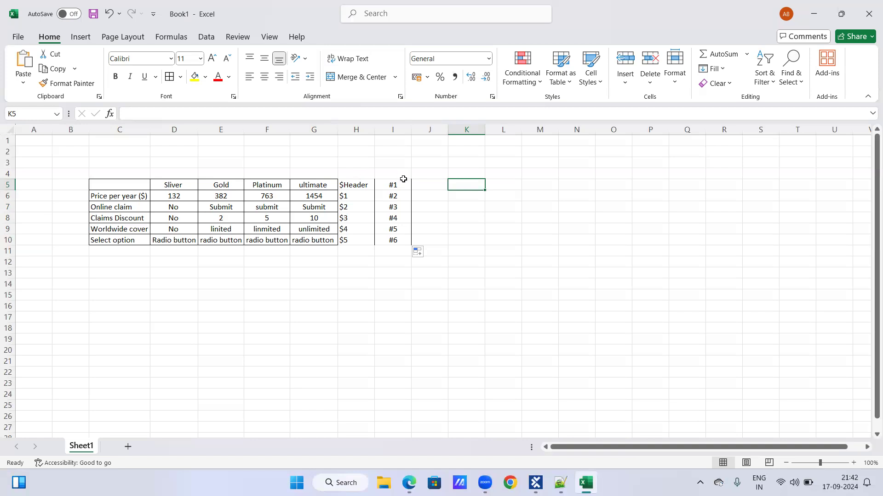
Compare the $ and # references in H5:I10 and Tosca's row $1 with the header and first rows of the Formal Shoes table in Edge
left_click_drag(365, 185, 388, 239)
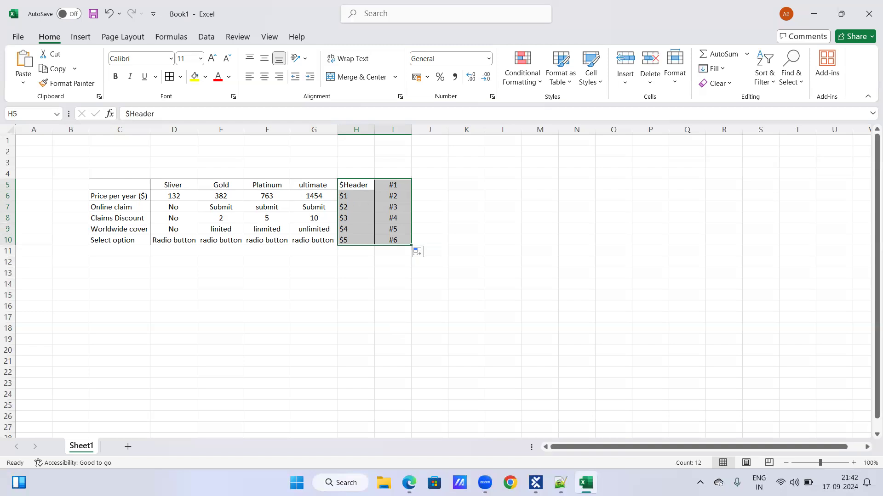
left_click(409, 483)
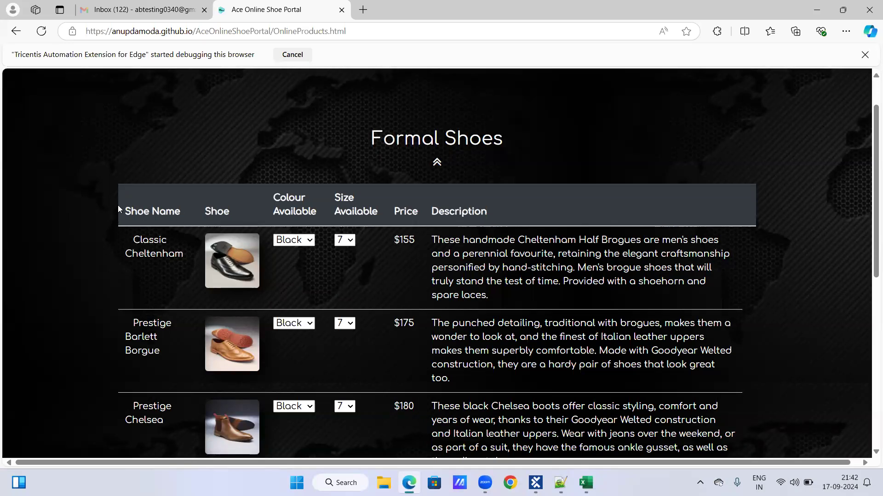
left_click_drag(495, 205, 491, 210)
left_click_drag(121, 243, 203, 332)
left_click_drag(123, 322, 449, 382)
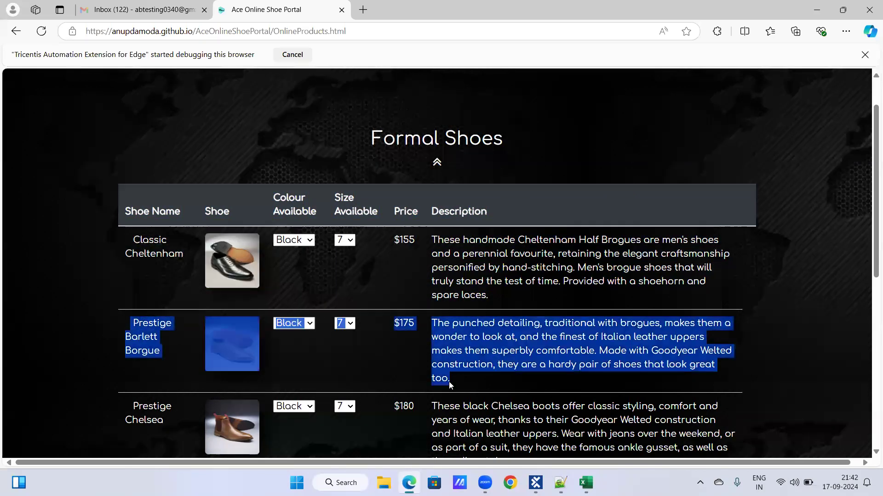
left_click(168, 304)
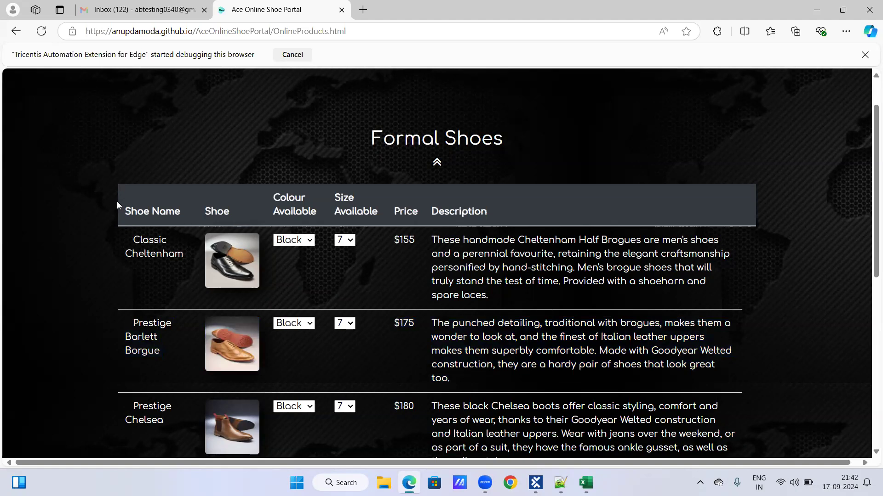
left_click_drag(127, 243, 336, 282)
left_click_drag(128, 322, 463, 352)
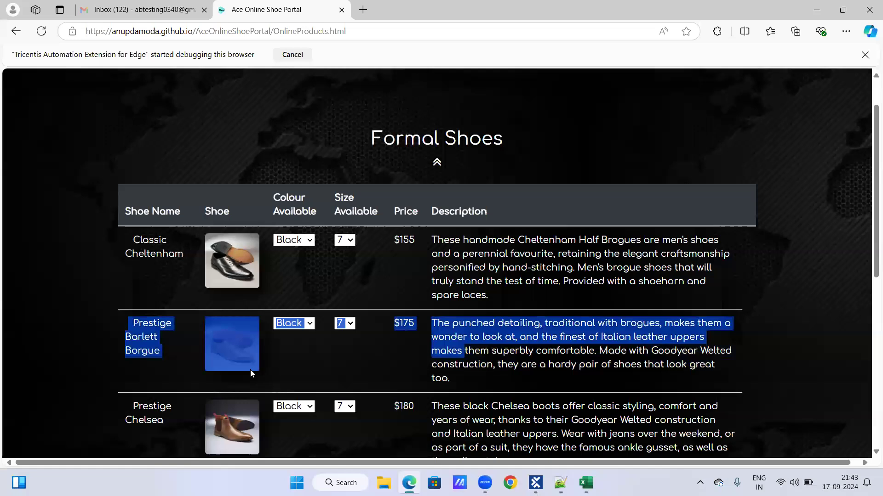
left_click(144, 274)
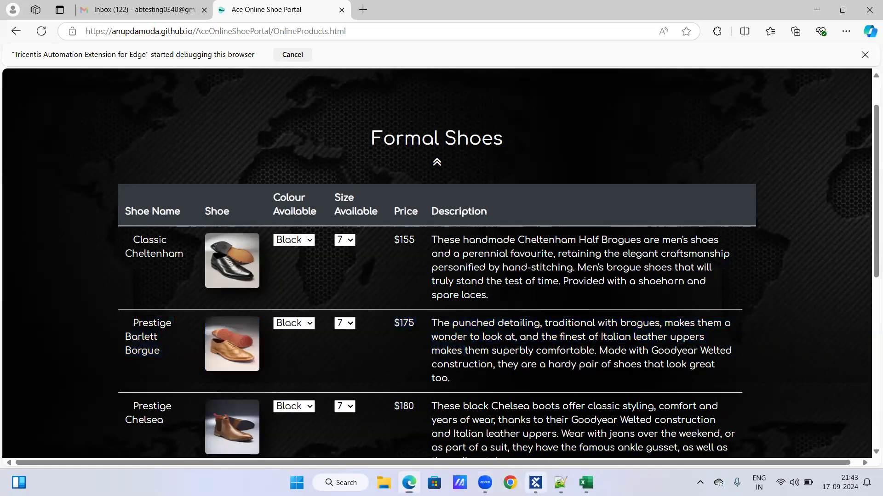
left_click(536, 483)
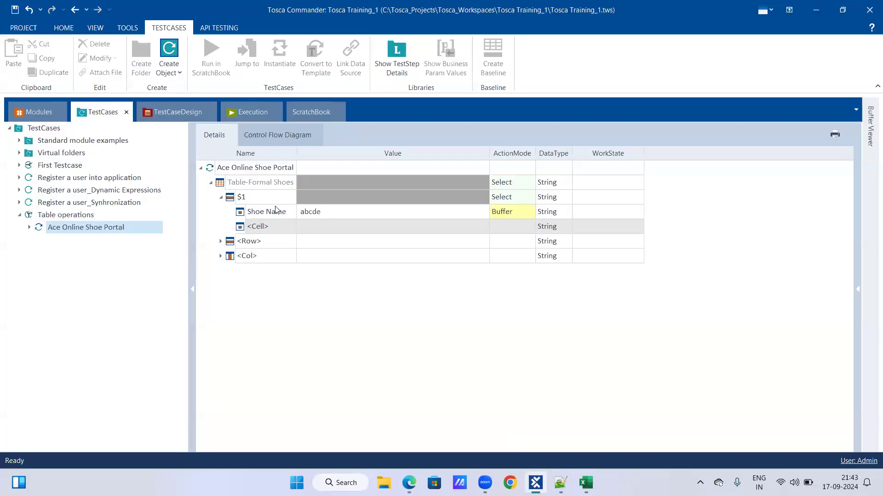
left_click(249, 198)
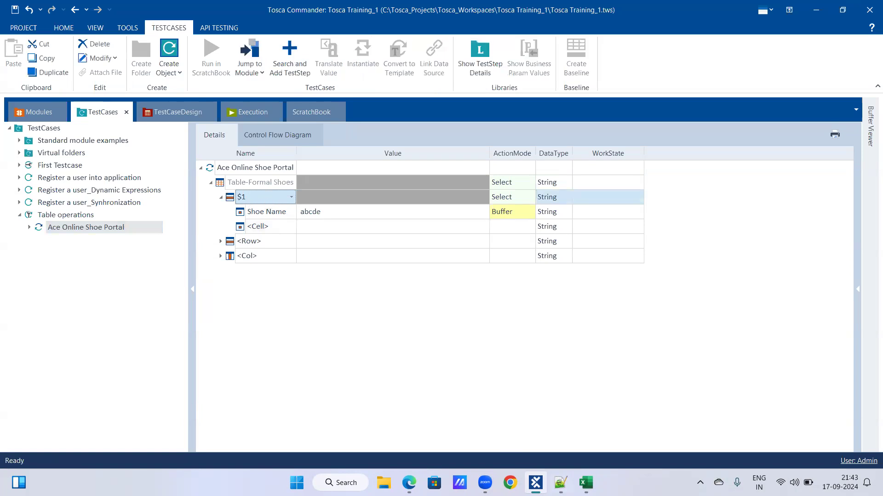
mouse_move(535, 483)
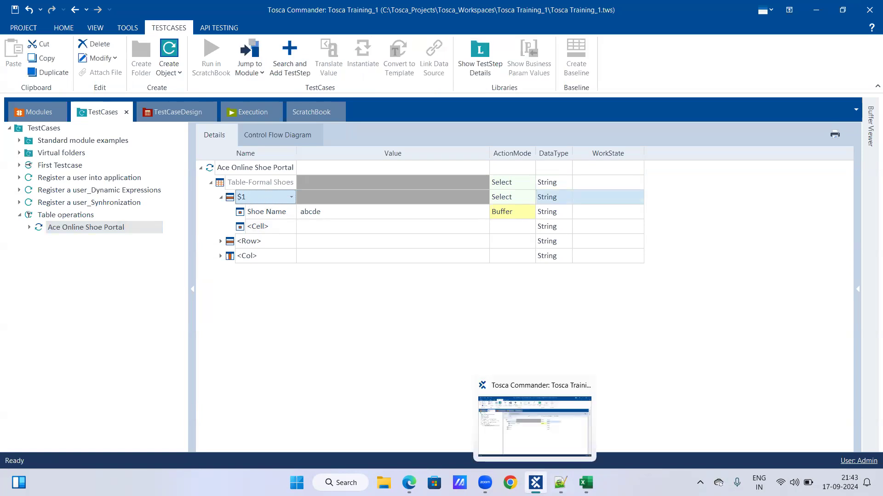
left_click(409, 483)
left_click_drag(129, 214, 507, 209)
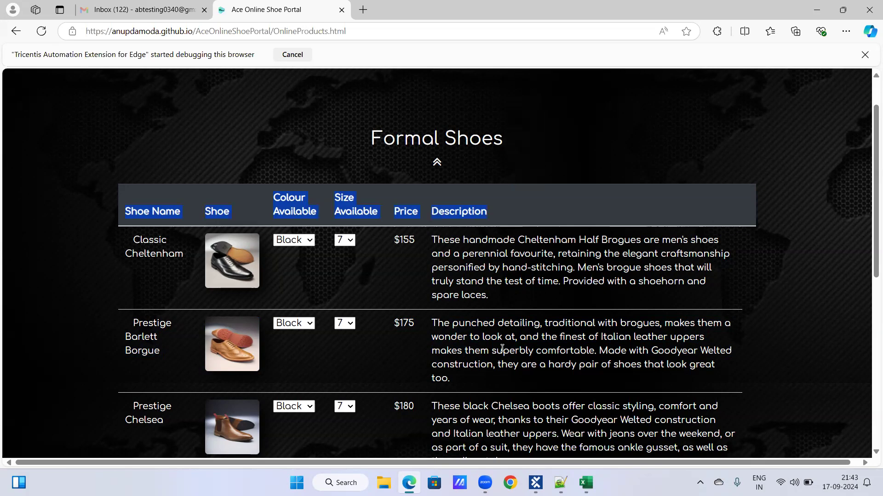
Switch to Tosca Commander and set the row reference under Table-Formal Shoes to #1
left_click(535, 482)
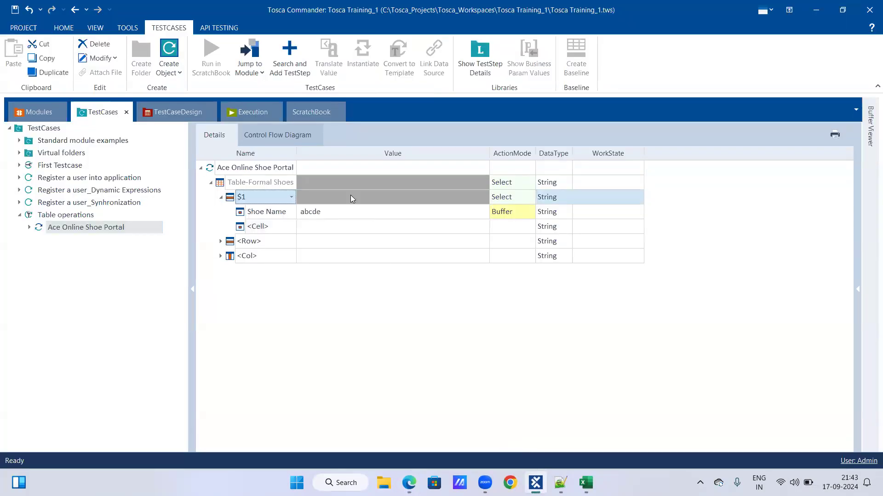
left_click(260, 197)
left_click(291, 201)
left_click(290, 201)
left_click_drag(267, 199, 201, 205)
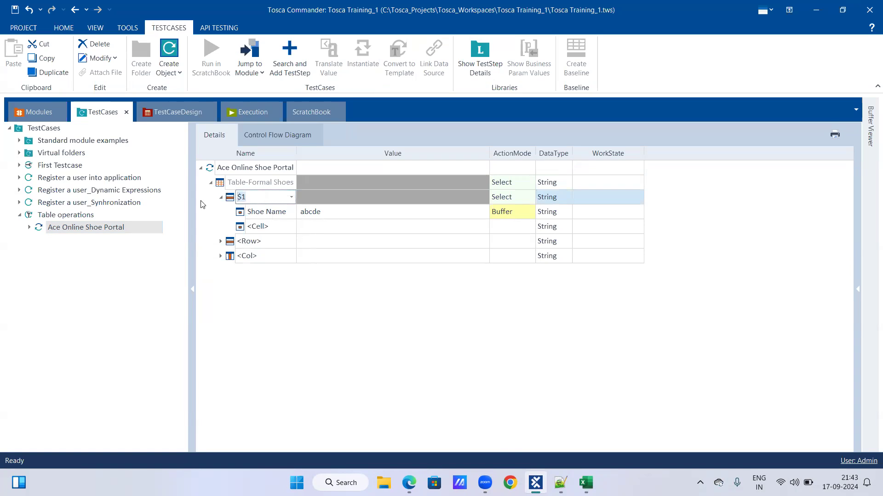
type("#1")
Set the cell reference under row #1 to $1 and enter $1 as its buffer name
left_click(283, 212)
left_click(291, 212)
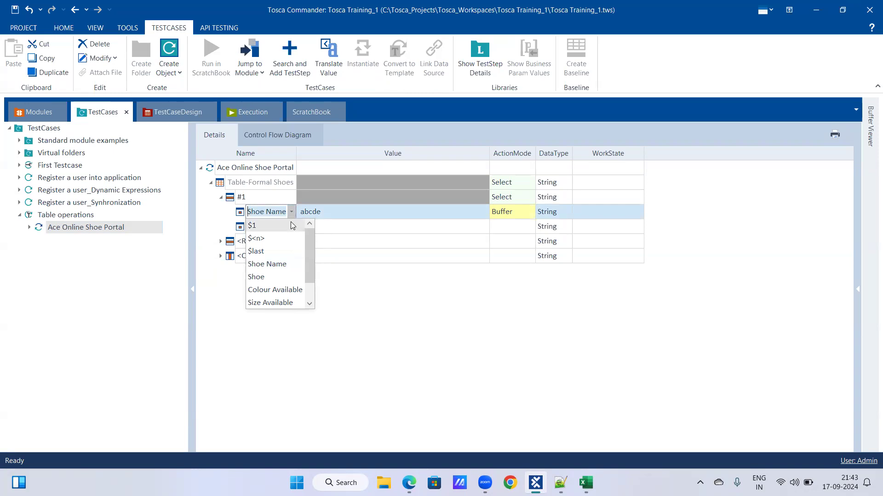
left_click(290, 223)
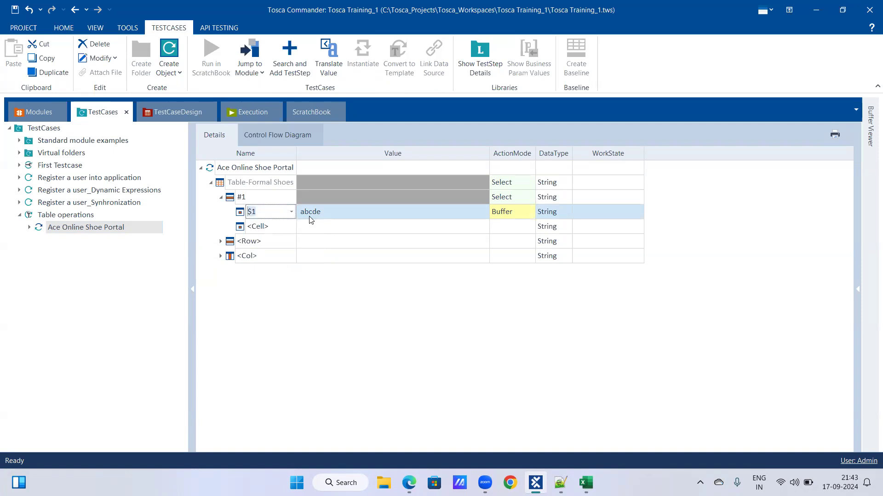
left_click(332, 214)
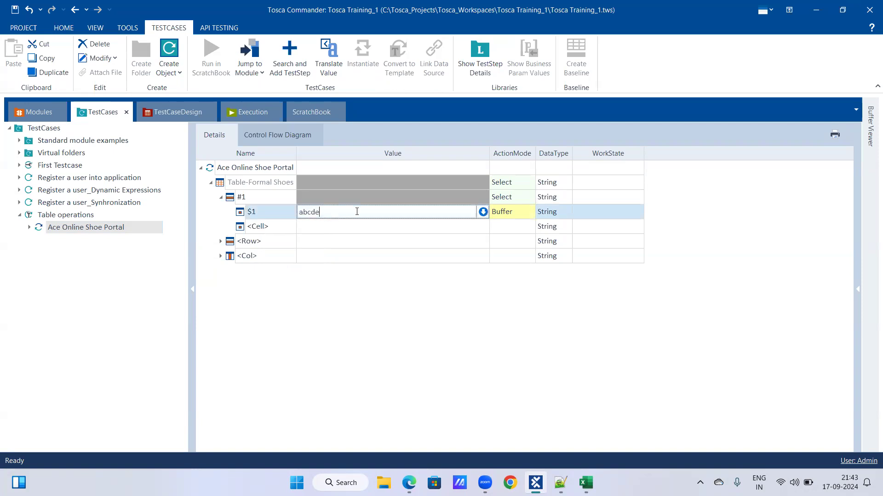
left_click_drag(341, 212, 270, 213)
type("$1")
key("Return")
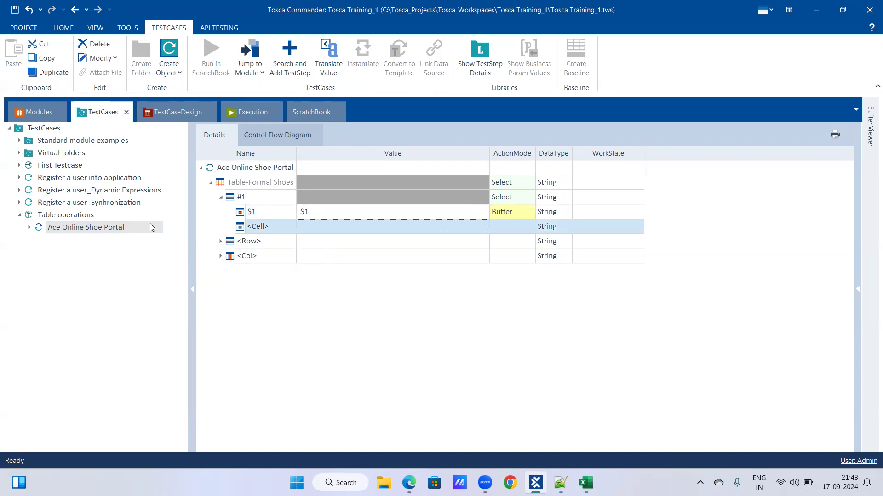
Run the Ace Online Shoe Portal test step in ScratchBook and check the value stored in buffer $1
right_click(84, 226)
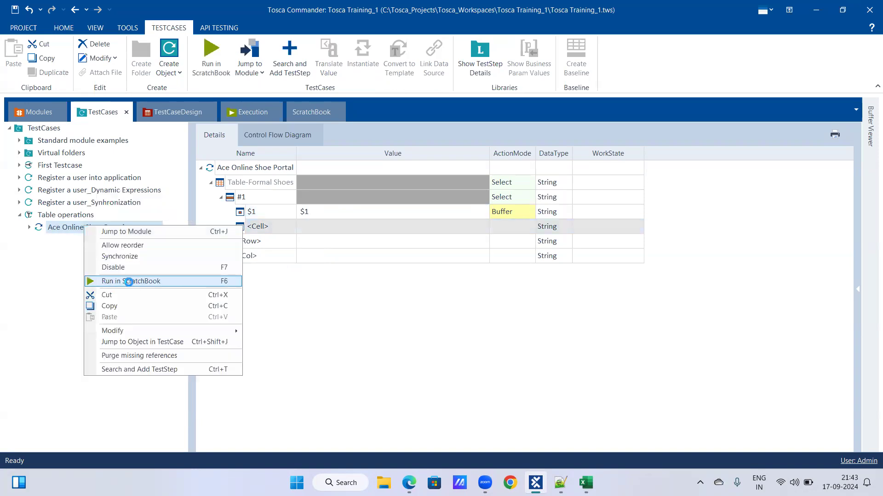
left_click(130, 280)
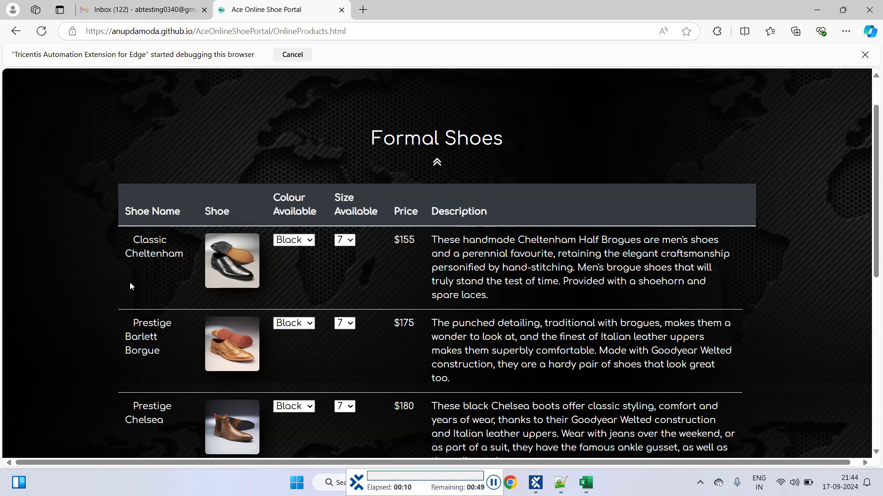
scroll(130, 284, "up", 1)
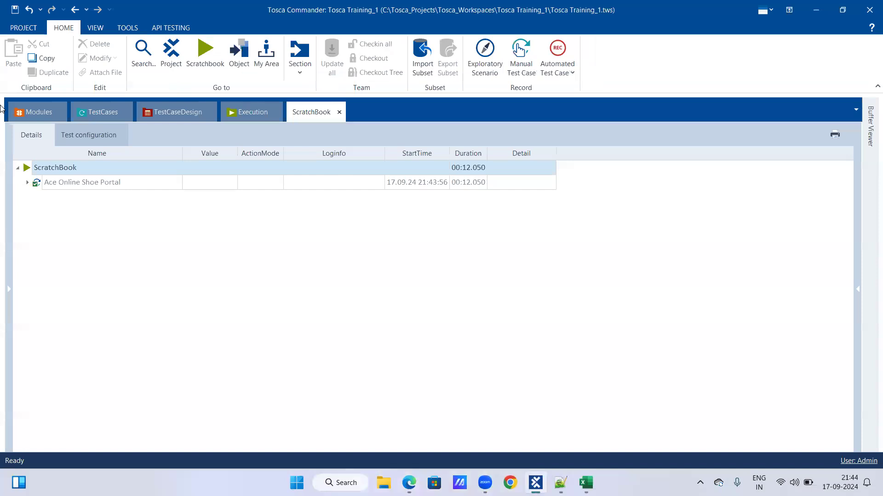
left_click(102, 111)
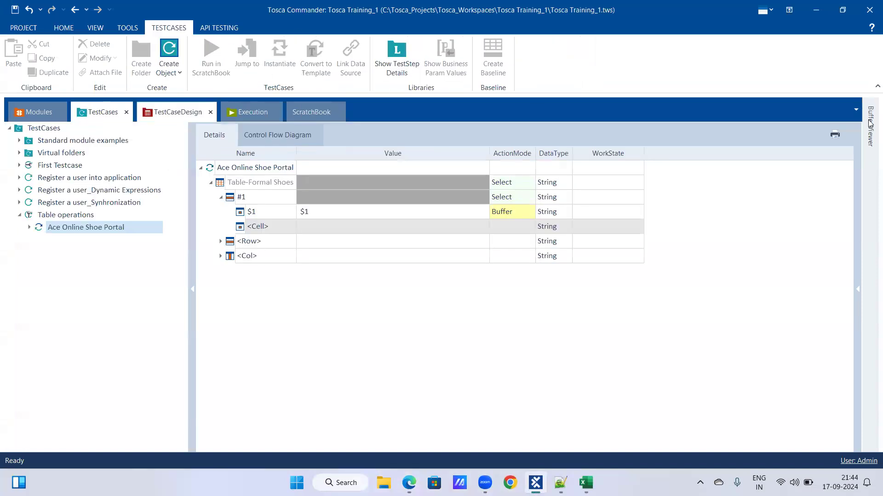
left_click(871, 136)
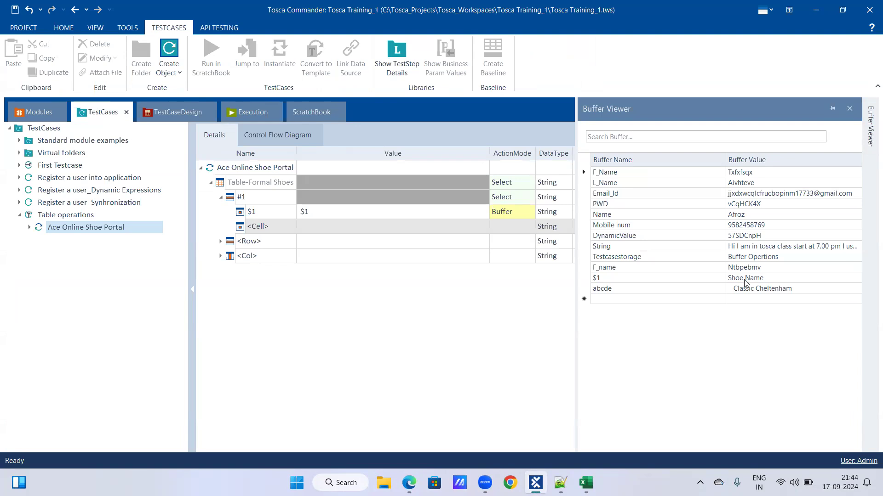
Compare the row references in Excel with the Shoe Name header of the Formal Shoes table in Edge
mouse_move(536, 482)
left_click(586, 483)
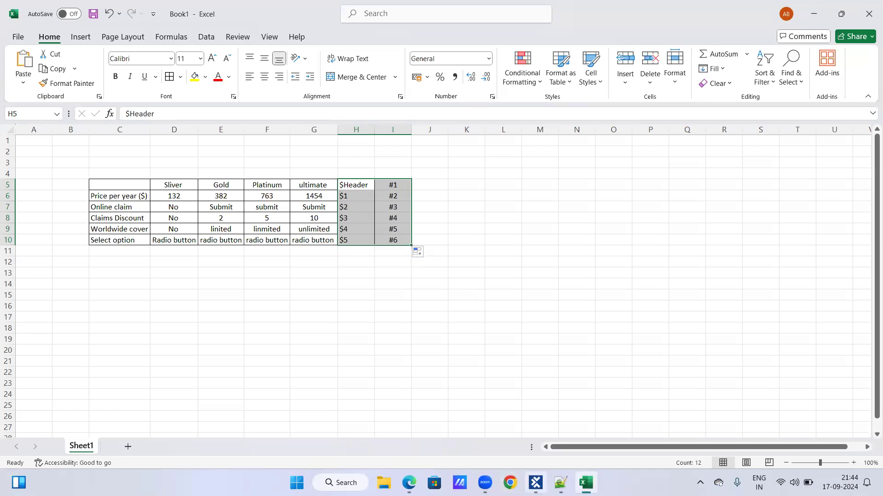
left_click(408, 483)
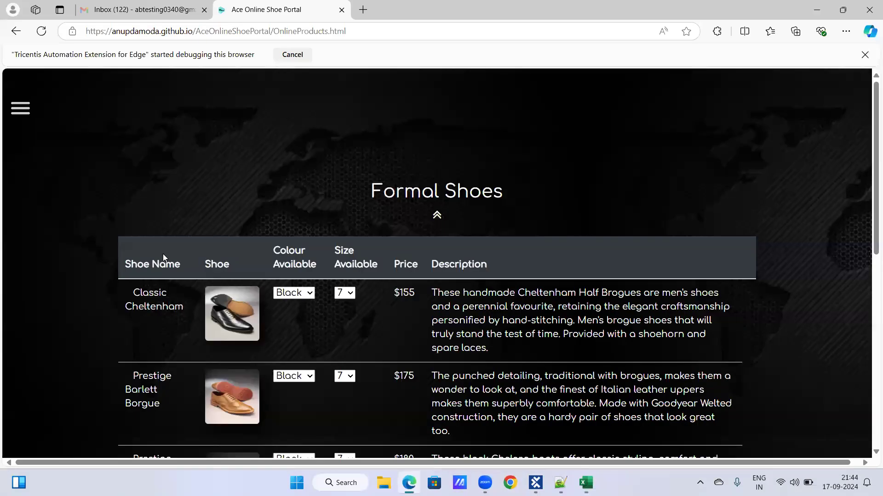
left_click_drag(125, 264, 186, 266)
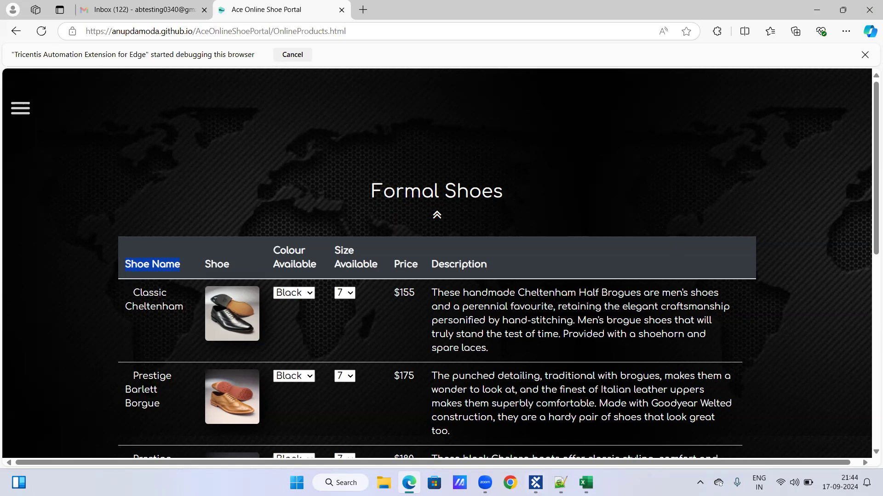
Shrink the Excel window over the shoe portal page so the example table's columns through I show alongside the Formal Shoes table
left_click(585, 483)
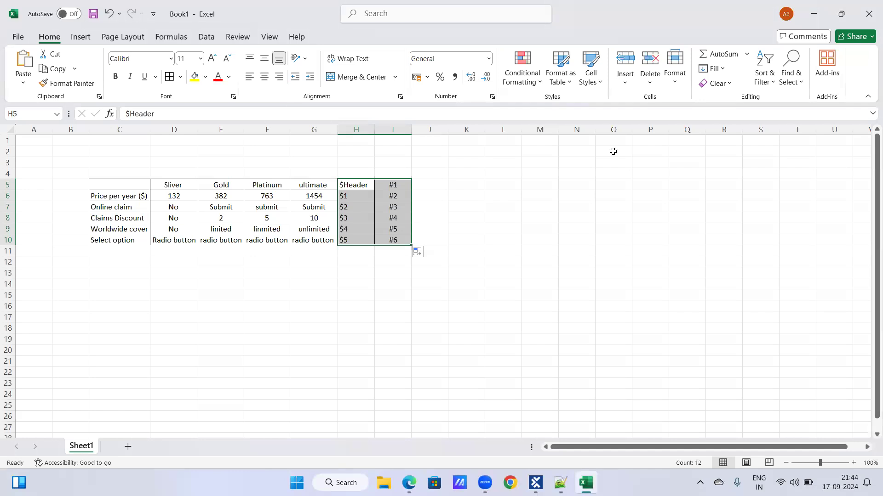
left_click(841, 14)
left_click_drag(445, 92, 571, 73)
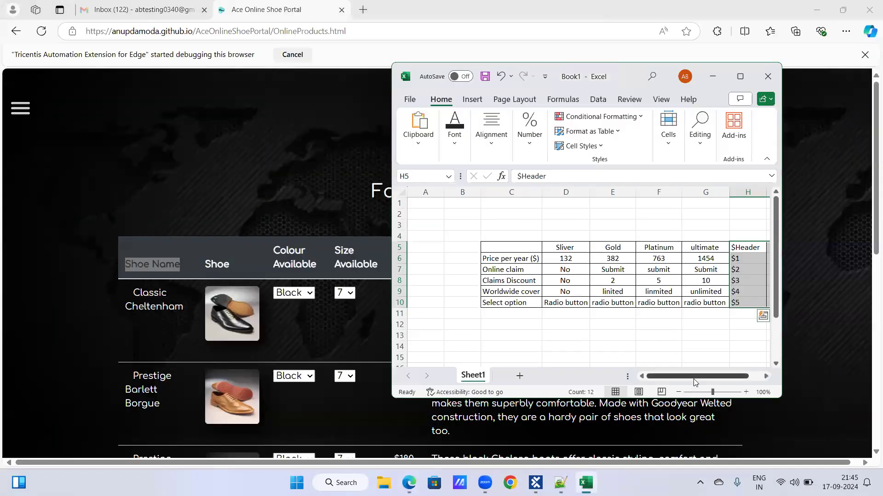
left_click_drag(703, 376, 720, 376)
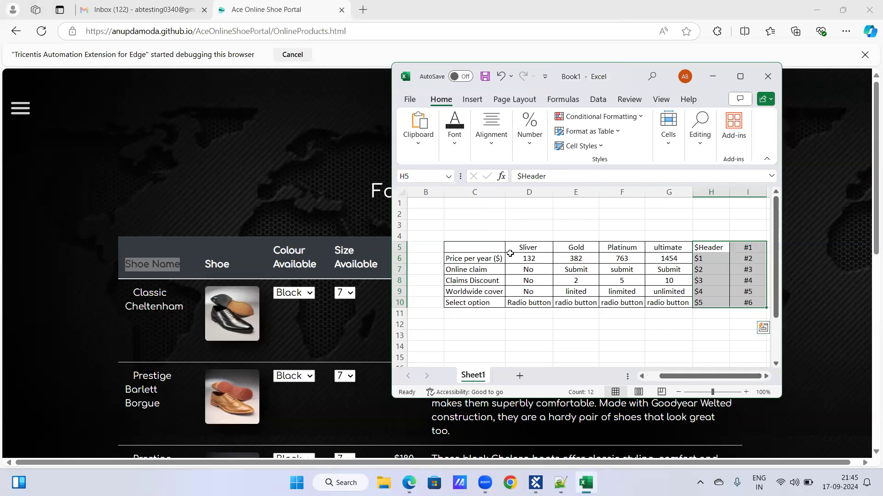
Match the header, Classic Cheltenham and Prestige Barlett Borgue rows in Edge with the $ and # row references in Excel
left_click(125, 265)
left_click_drag(125, 265, 458, 265)
left_click_drag(115, 298, 326, 320)
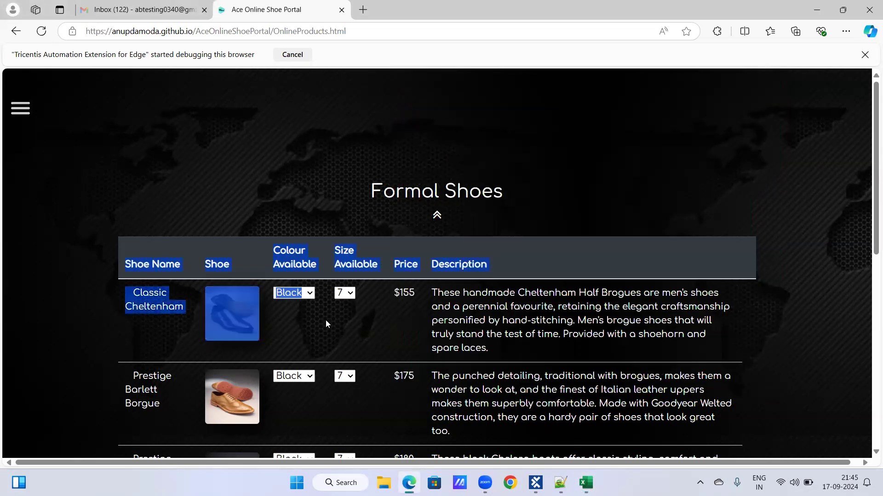
left_click_drag(143, 378, 311, 388)
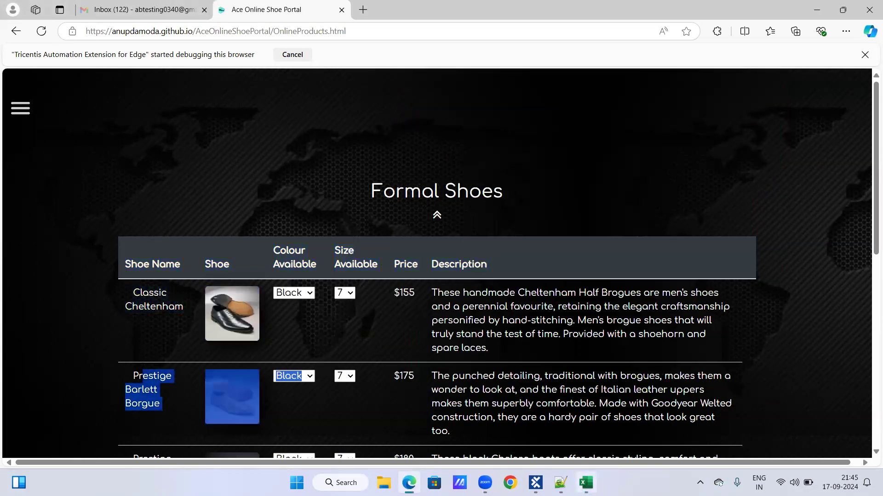
left_click(585, 483)
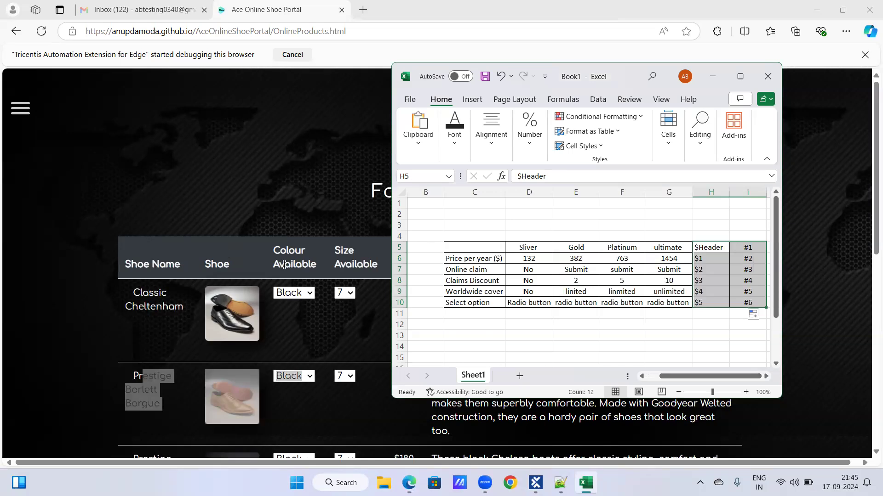
left_click_drag(137, 267, 224, 264)
left_click_drag(135, 298, 286, 304)
left_click_drag(134, 375, 224, 381)
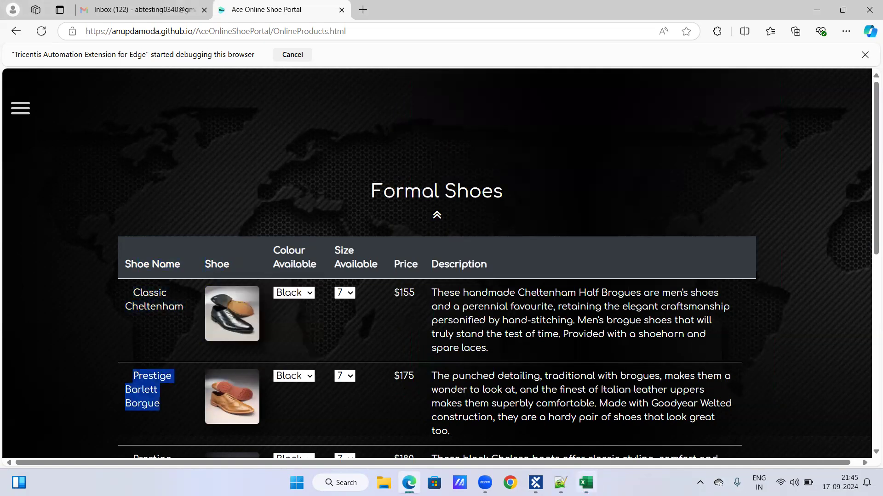
left_click(585, 483)
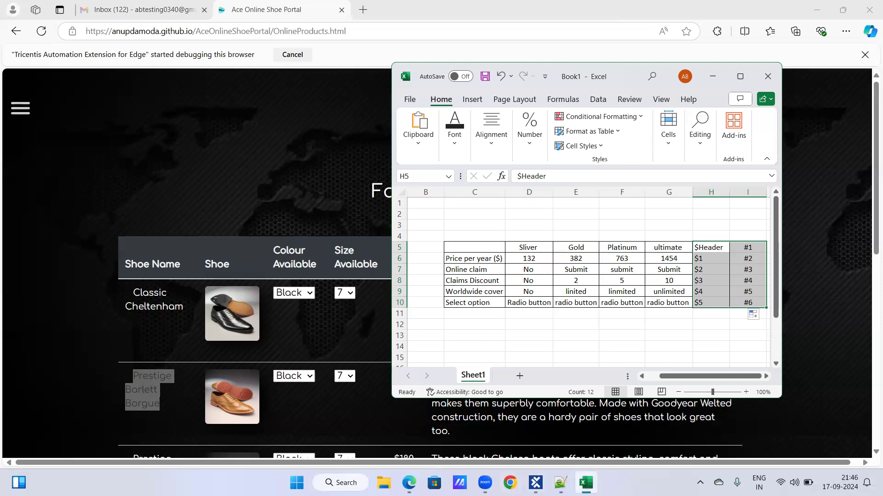
Set the Table-Formal Shoes row reference to #2 in Tosca Commander and check it against the Classic Cheltenham row in Edge
left_click(585, 482)
left_click(536, 483)
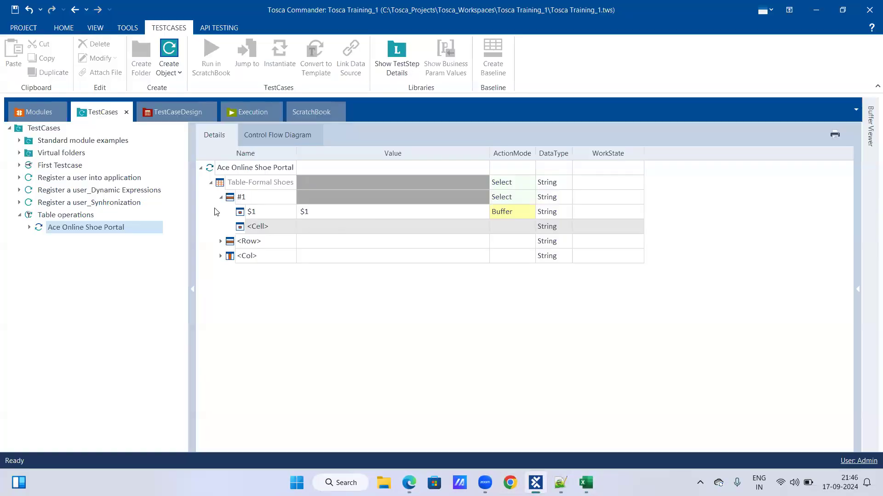
left_click(270, 201)
left_click(269, 201)
key("BackSpace")
type("2")
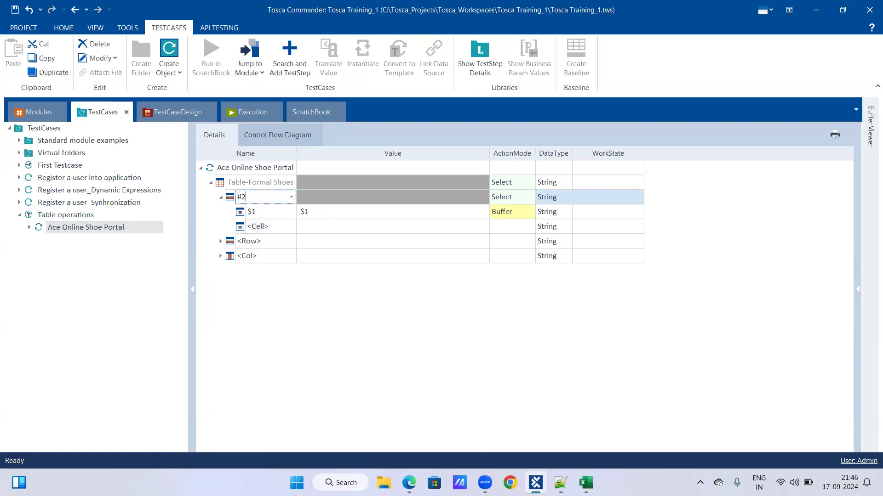
key("alt+Tab")
left_click(145, 314)
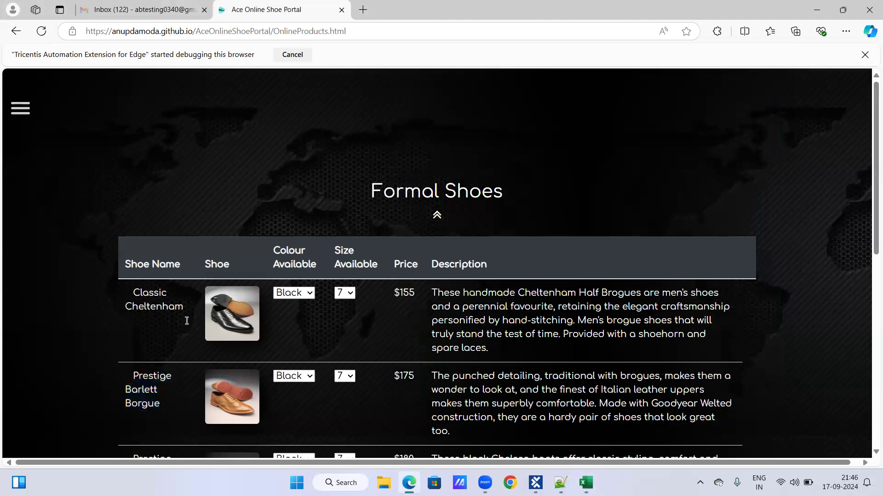
left_click(536, 483)
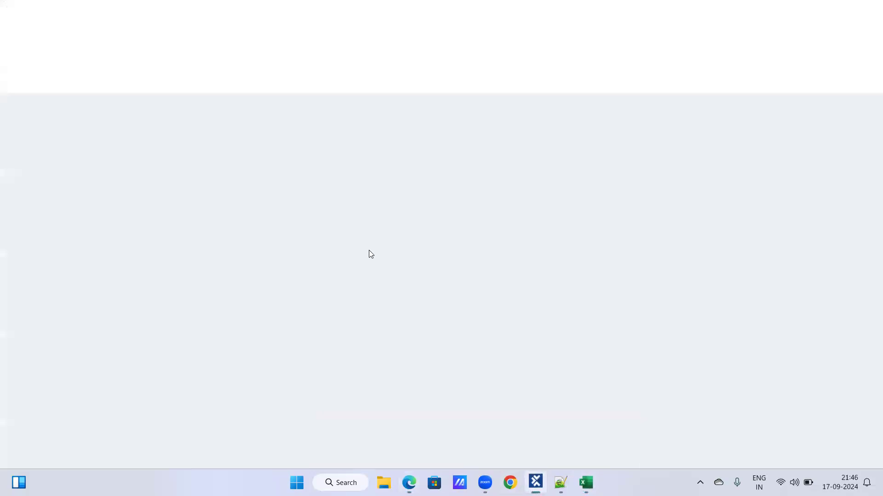
Set the cell reference under row #2 of Table-Formal Shoes to $2 and its buffer name to $2
left_click(264, 212)
left_click(265, 212)
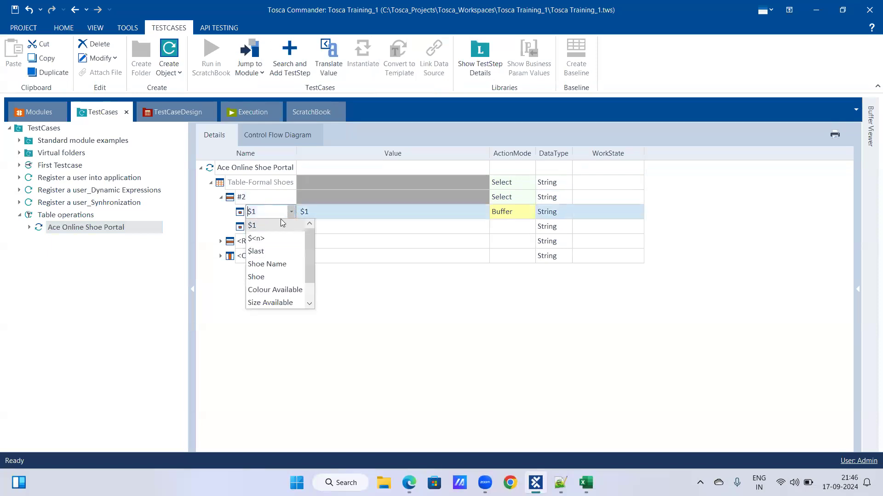
left_click(279, 213)
left_click(280, 214)
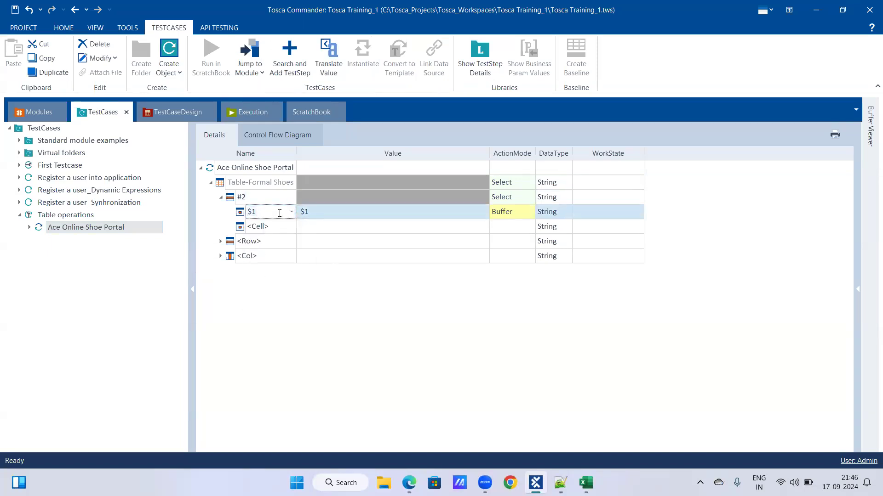
key("BackSpace")
type("2")
left_click(324, 216)
left_click(324, 216)
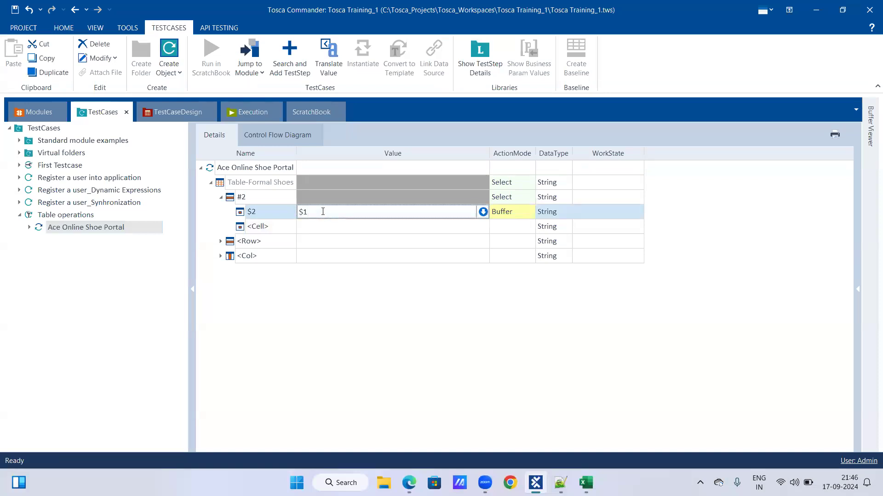
type("2")
key("Return")
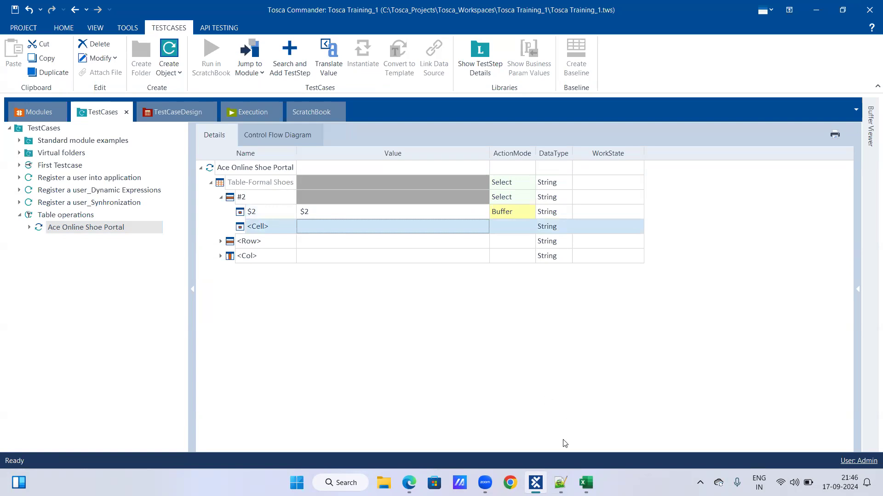
Check the Formal Shoes rows in Edge against the $ and # row references in the Excel example table
left_click(536, 483)
scroll(297, 291, "down", 1)
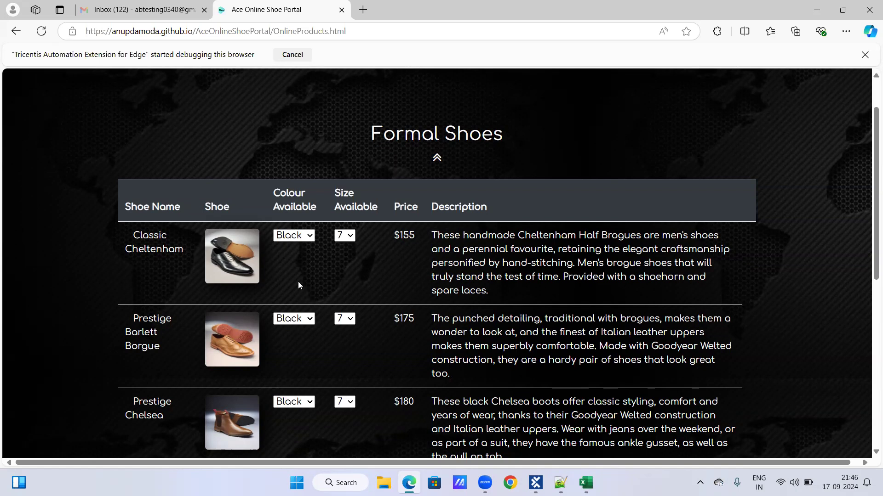
mouse_move(535, 482)
left_click(586, 482)
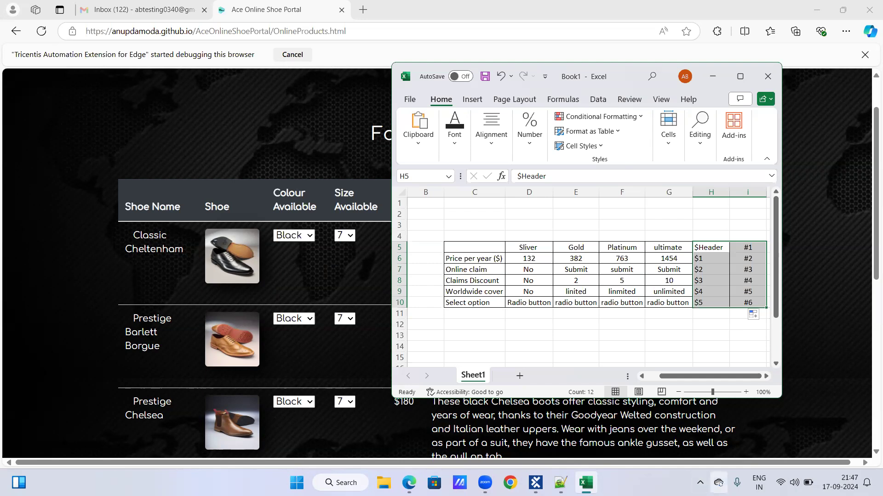
left_click(586, 483)
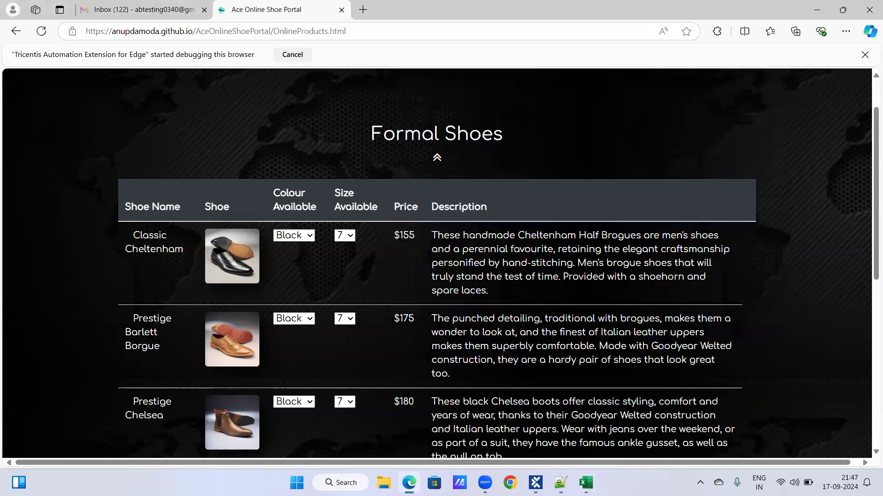
Switch to Tosca Commander and set the Table-Formal Shoes row reference to #3
left_click(535, 483)
left_click(260, 196)
left_click(259, 197)
key("BackSpace")
type("3")
Set the cell reference under row #3 to $1 and its buffer name to $1
left_click(273, 212)
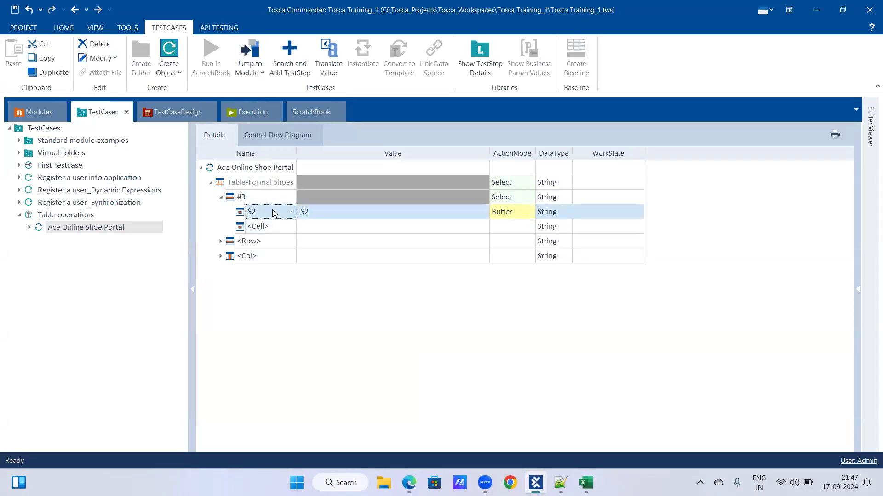
key("BackSpace")
type("1")
left_click(328, 212)
key("BackSpace")
type("1")
key("Return")
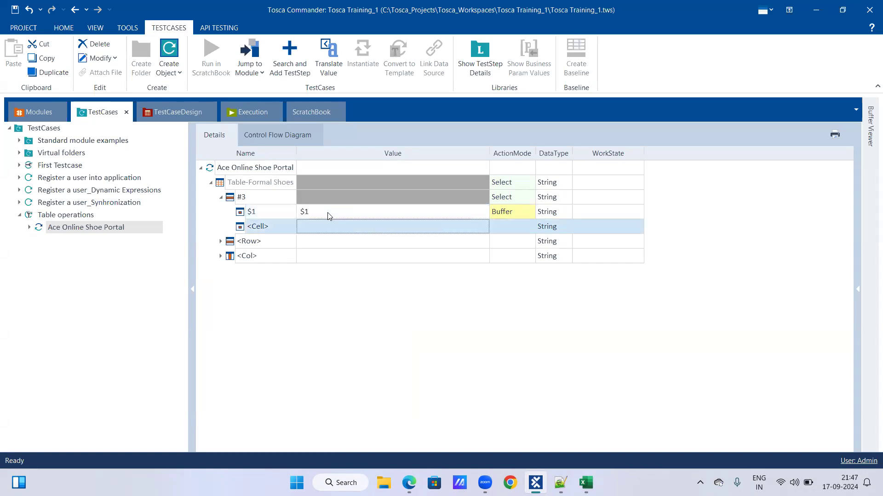
Compare the #3 row reference with the Excel row references and the Formal Shoes table in Edge
left_click(585, 483)
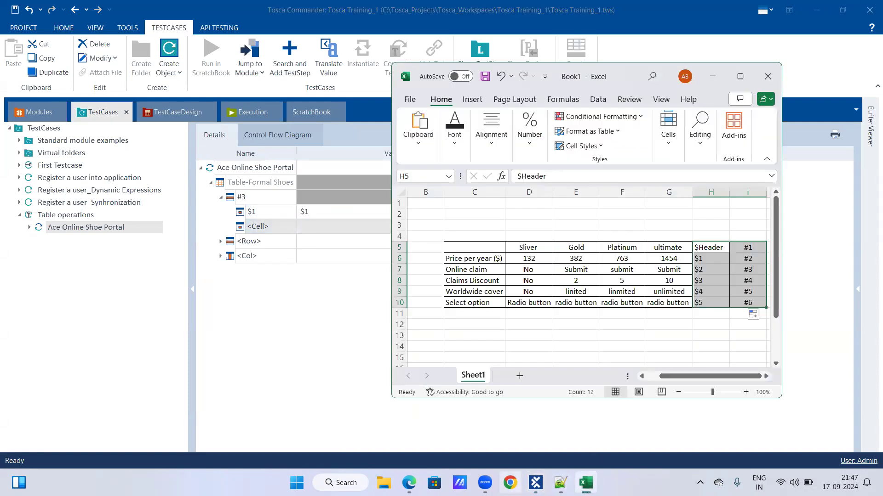
left_click(585, 483)
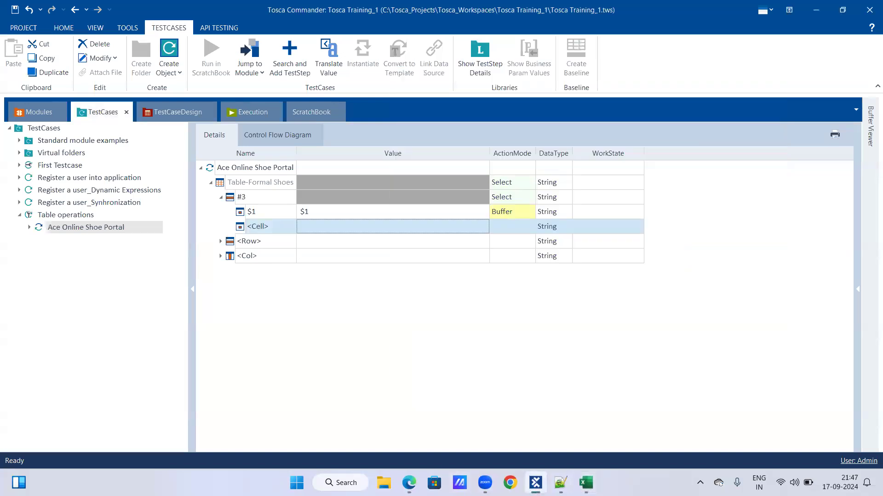
left_click(409, 482)
left_click(586, 483)
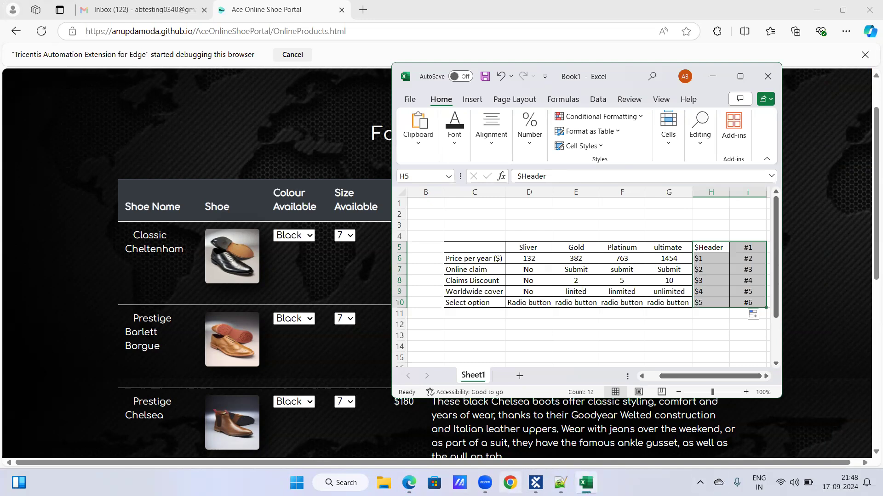
Run the Ace Online Shoe Portal test step in the ScratchBook from Tosca Commander
left_click(536, 483)
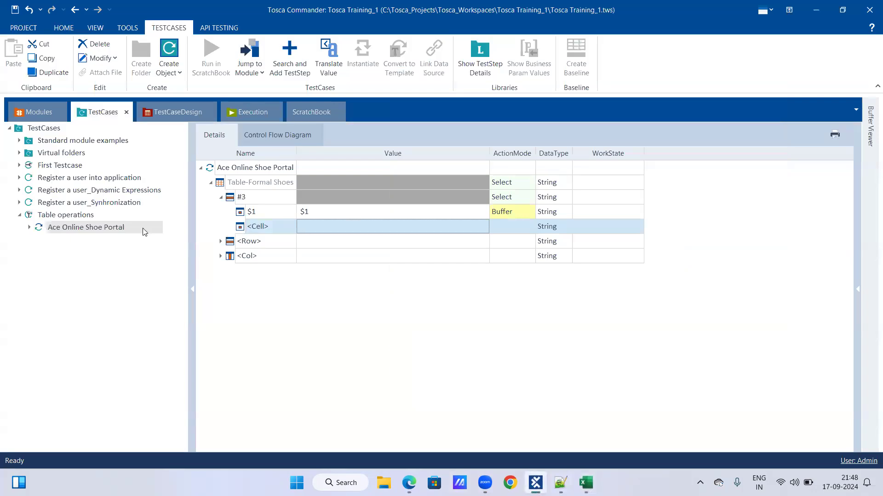
right_click(145, 232)
left_click(191, 287)
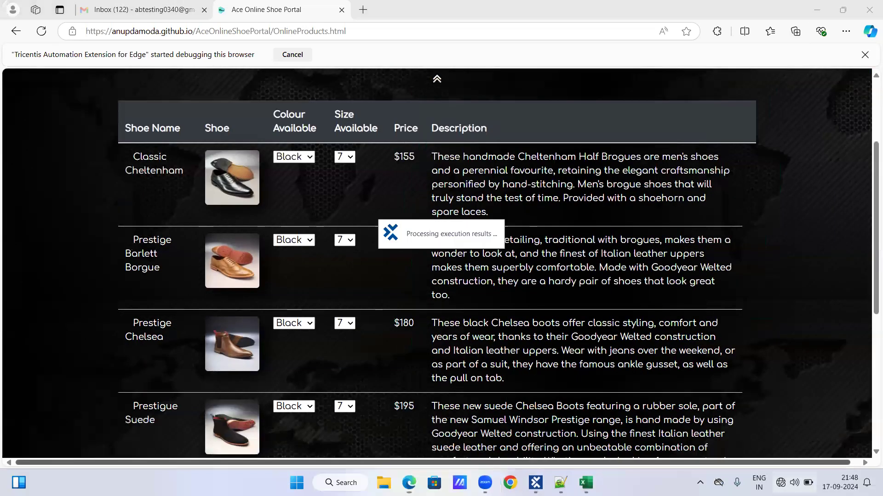
Check the Bluetooth devices in the Windows quick settings and dismiss them
left_click(782, 481)
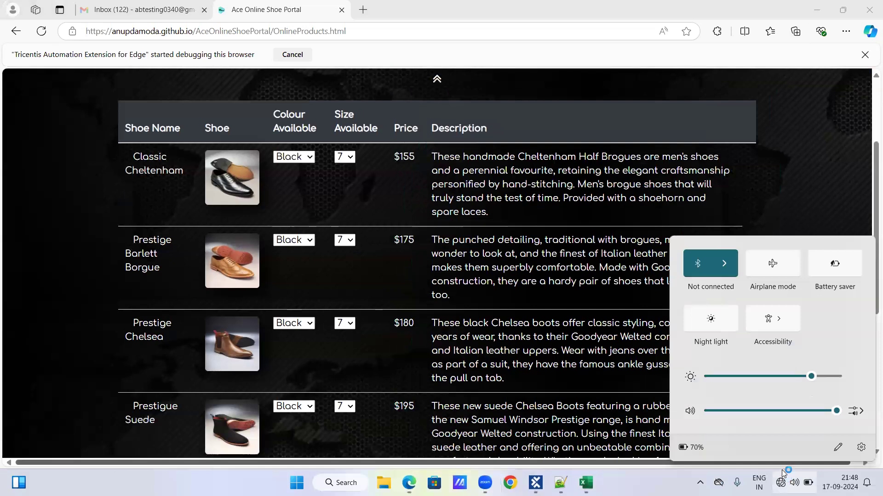
left_click(725, 268)
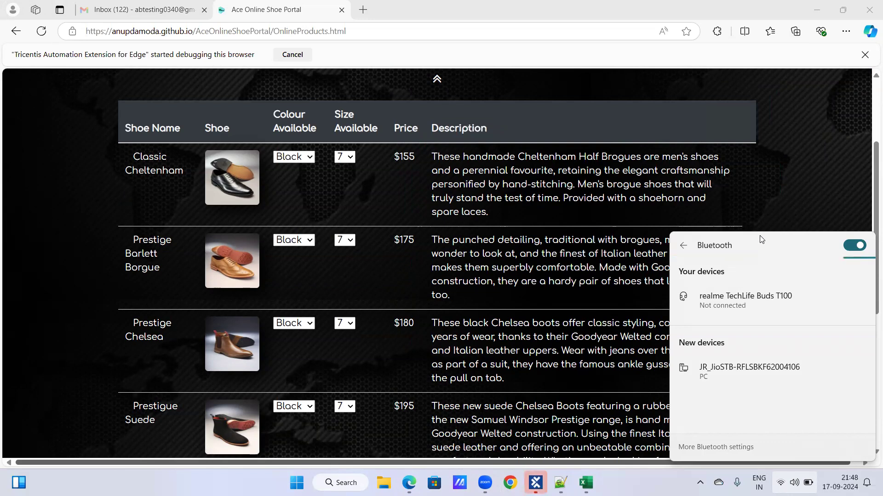
left_click(788, 174)
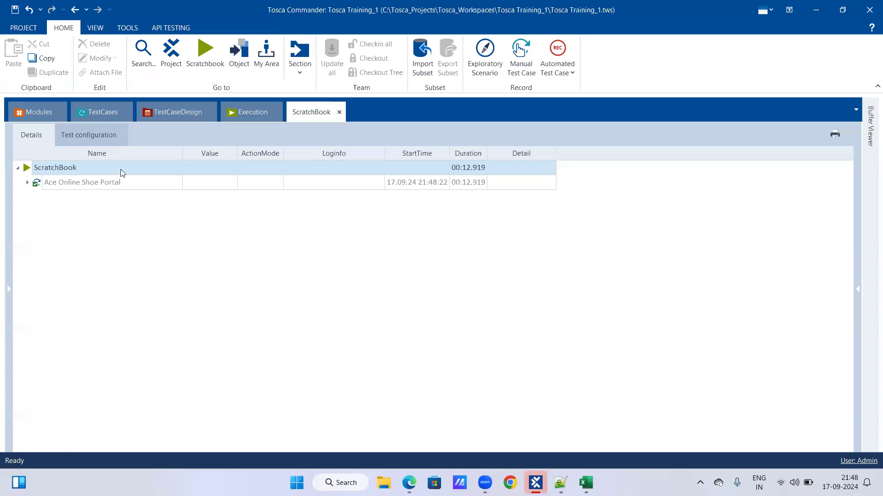
Return to the test cases and check the value buffered as $1 in the Buffer Viewer
left_click(102, 119)
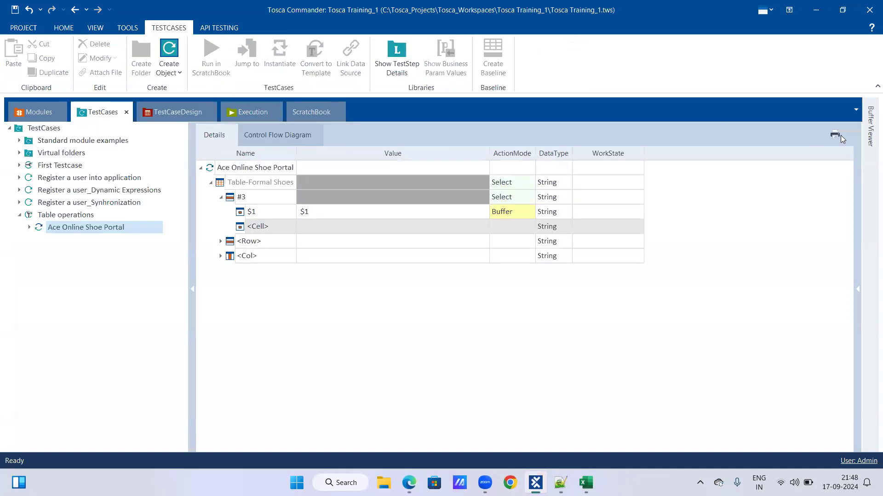
left_click(869, 135)
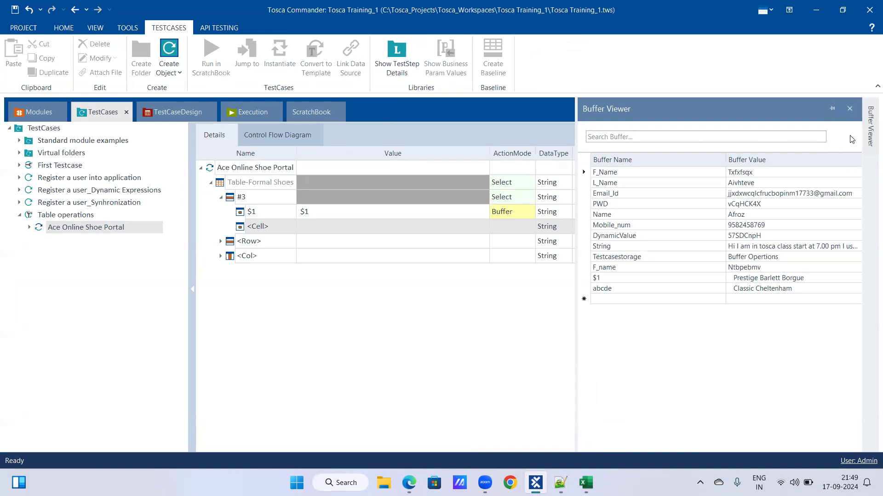
left_click(550, 281)
left_click(849, 109)
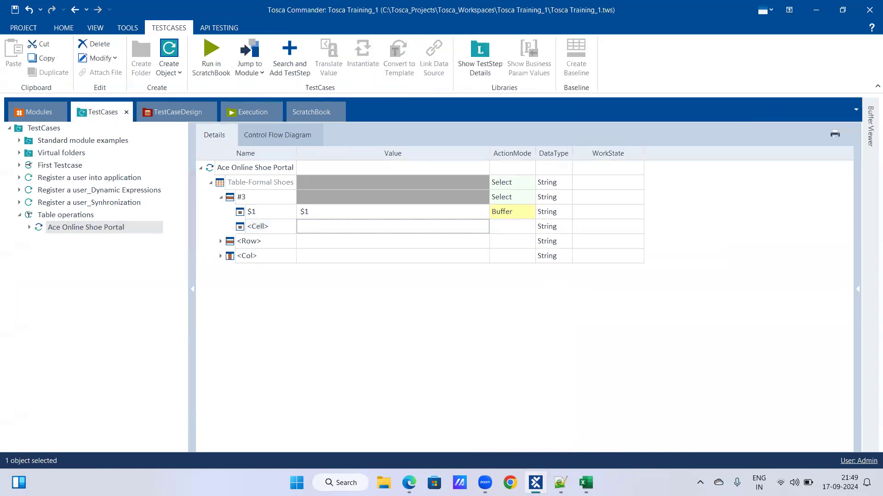
Keep the Book1 workbook open in Excel by cancelling its closing, then maximize and minimize its window
left_click(585, 482)
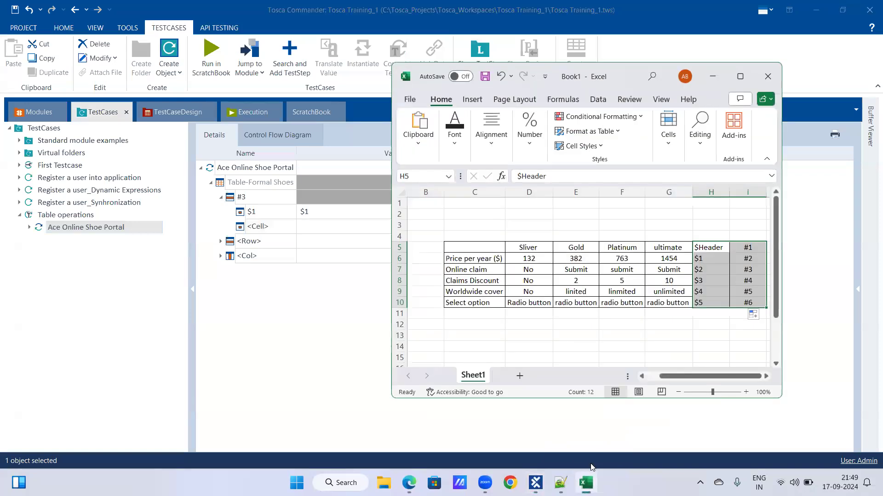
left_click(764, 78)
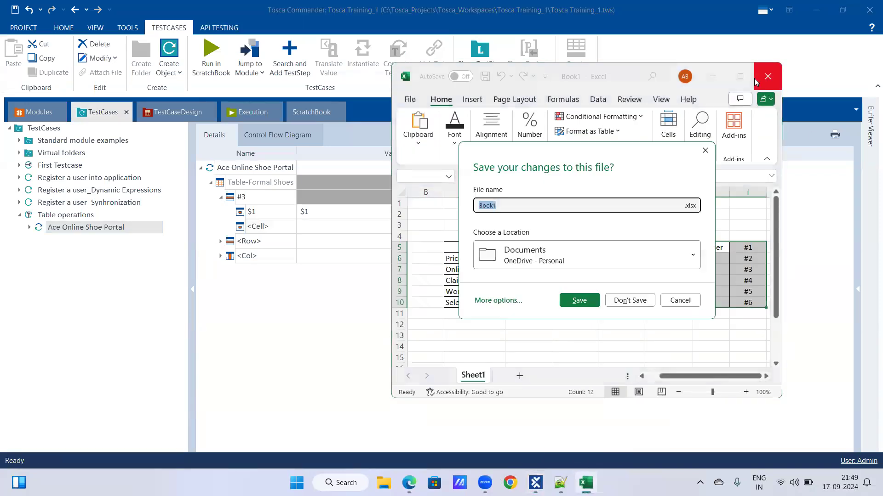
left_click(692, 304)
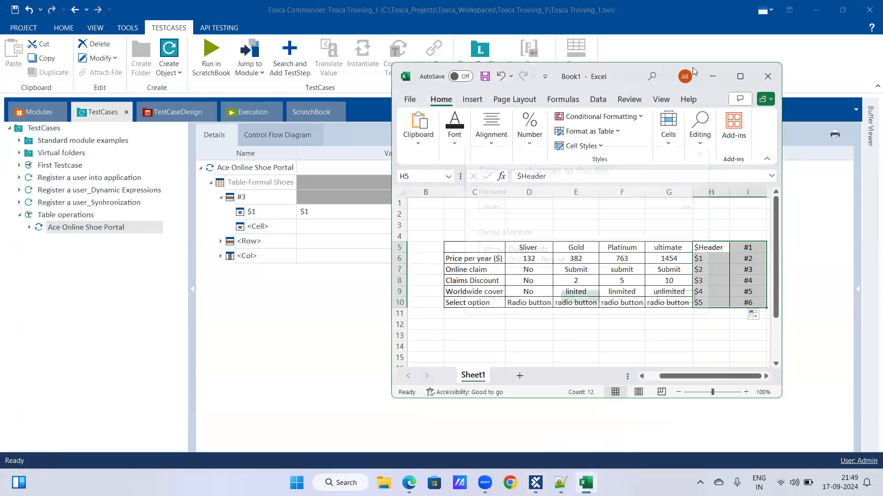
left_click(739, 77)
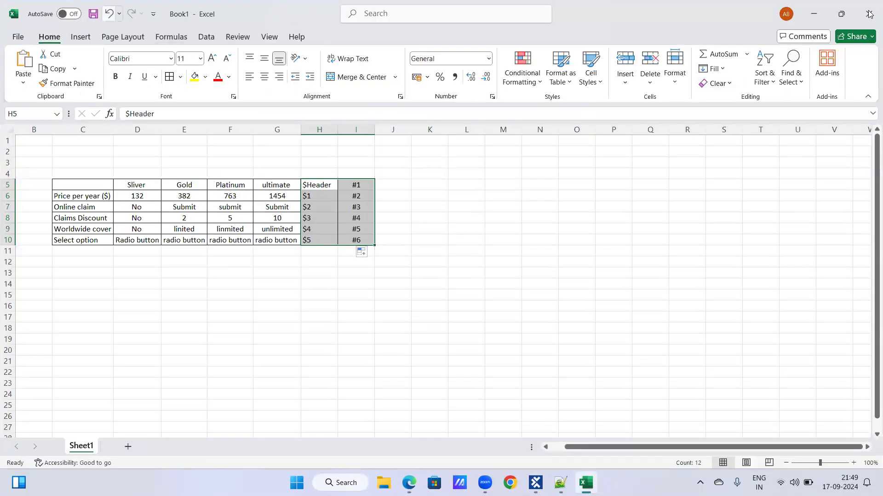
left_click(817, 12)
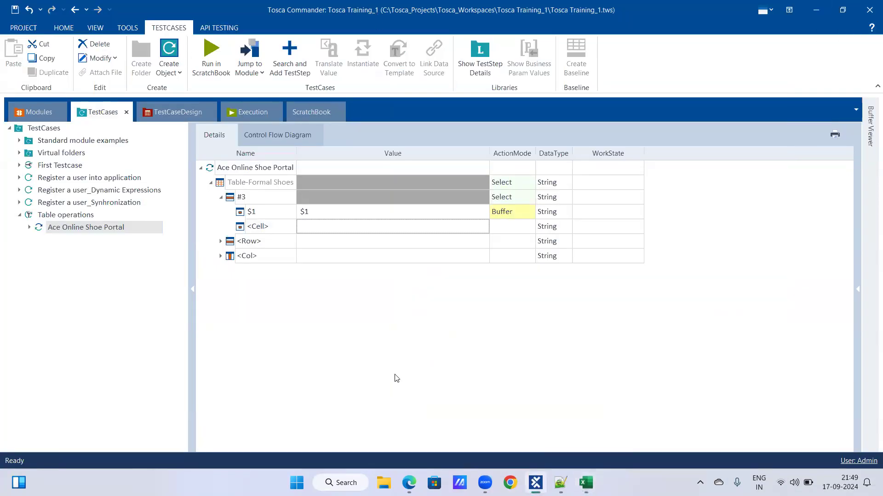
Bring the Book1 workbook back up in Excel and switch to Zoom's screen sharing meeting controls
mouse_move(560, 483)
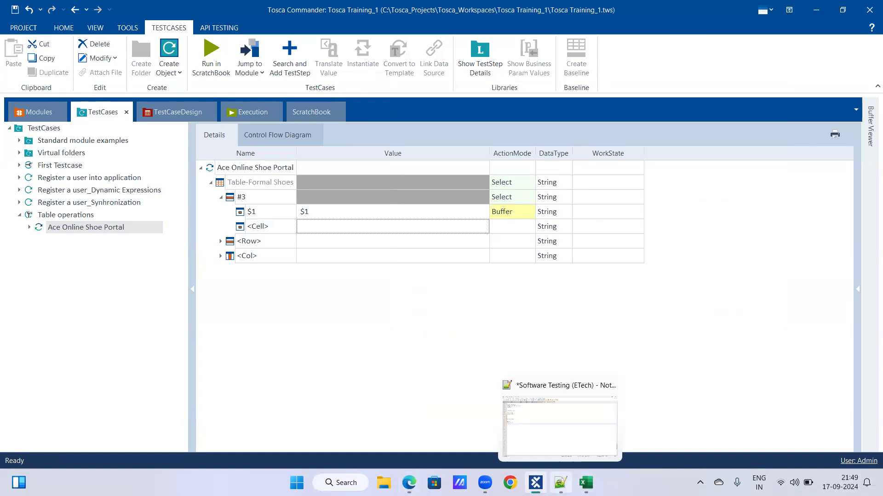
left_click(586, 483)
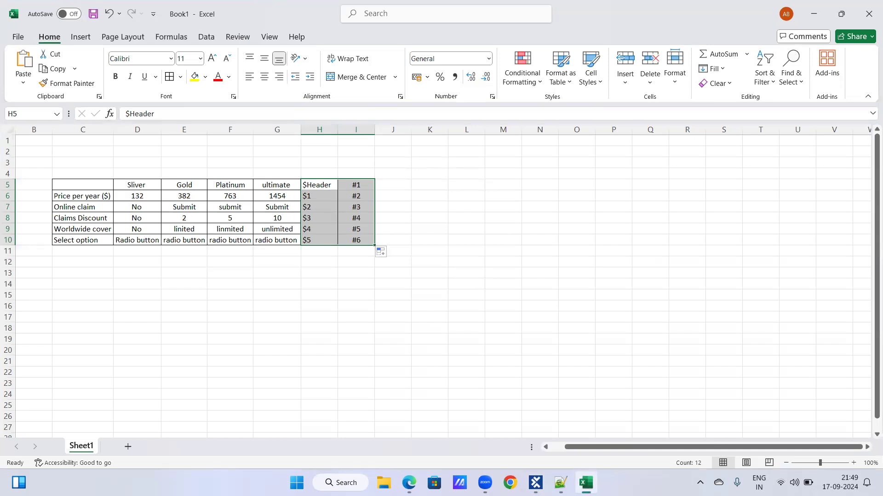
mouse_move(485, 483)
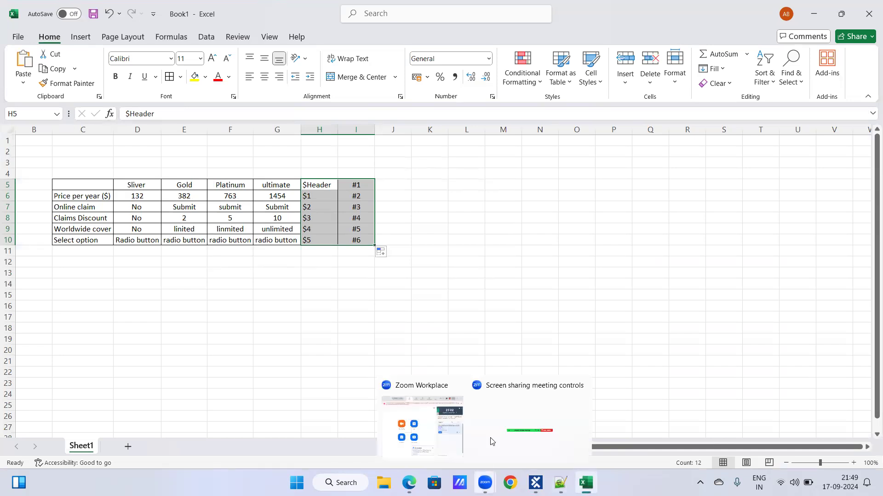
left_click(491, 441)
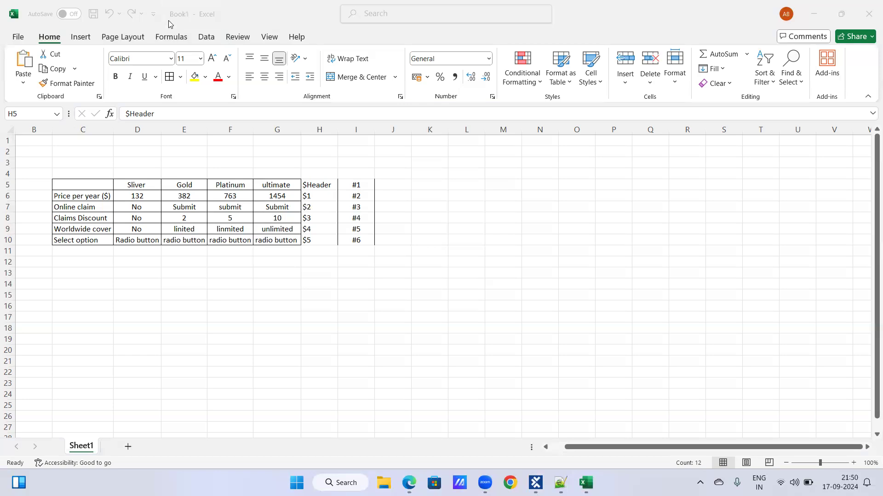
Open the Snipping Tool and capture a screenshot of the Excel example table with its $ and # row references
mouse_move(585, 483)
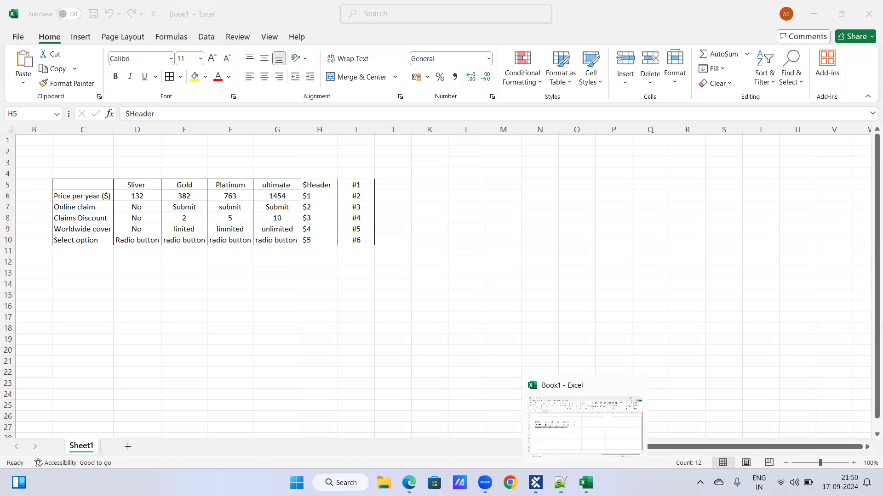
mouse_move(408, 483)
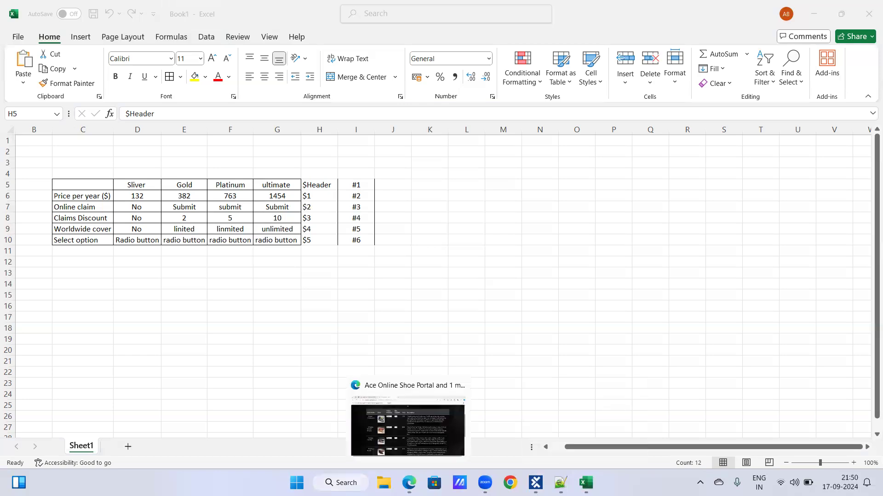
key("super")
type("snipp")
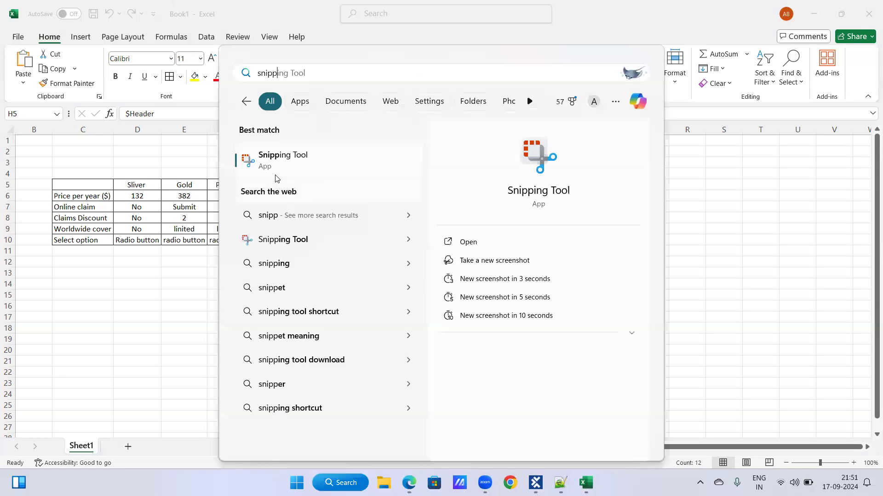
left_click(277, 177)
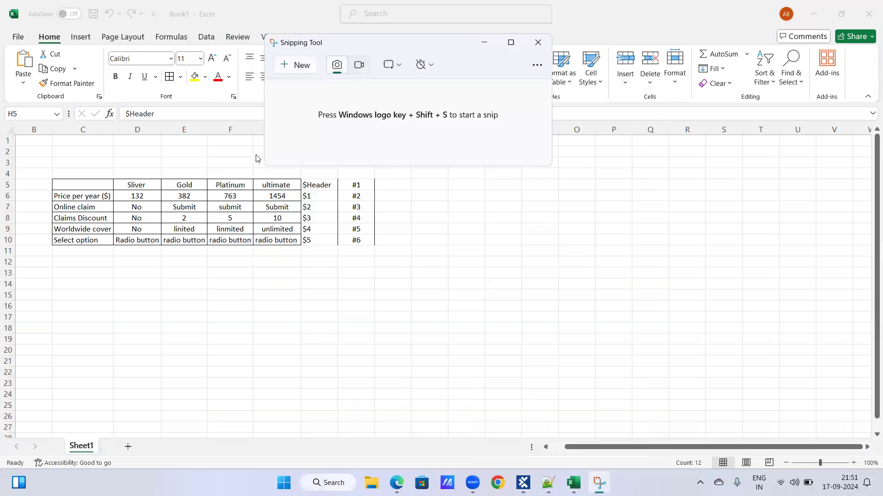
key("super+shift+s")
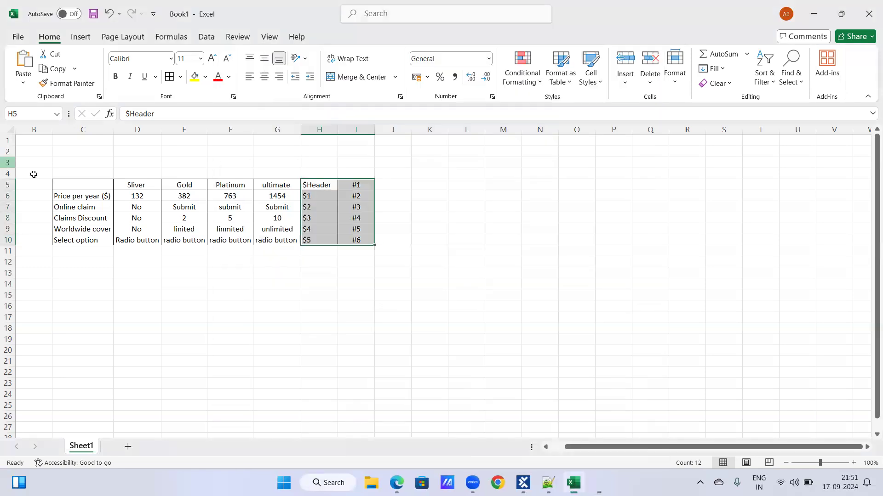
left_click_drag(186, 243, 401, 264)
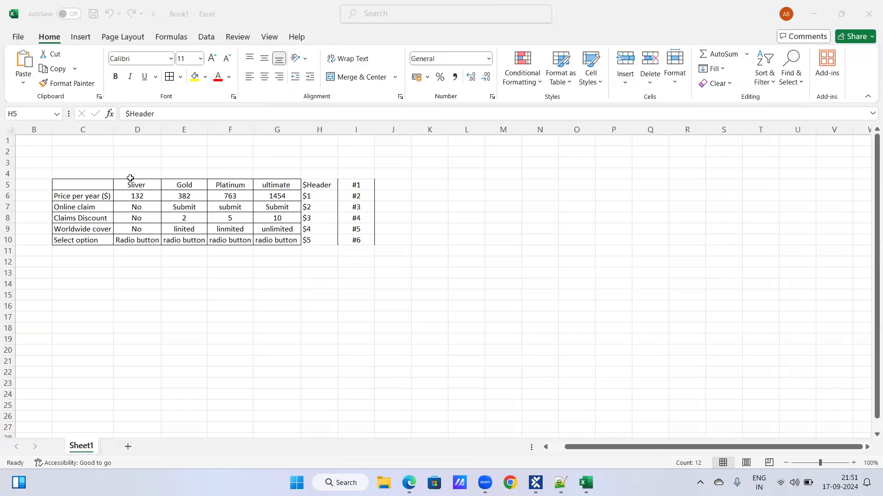
Save the Book1 workbook as "Webtables $^N" in the OneDrive Documents folder
left_click(92, 17)
left_click(92, 17)
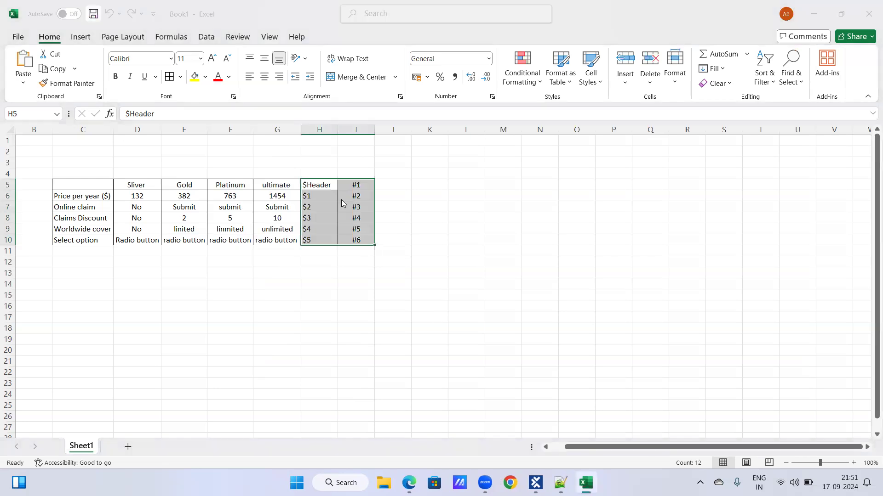
left_click(431, 262)
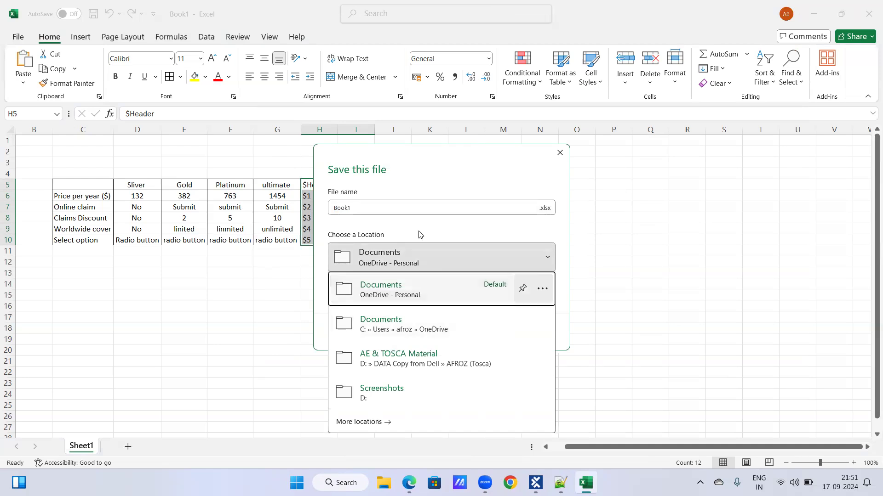
left_click(416, 207)
left_click(415, 207)
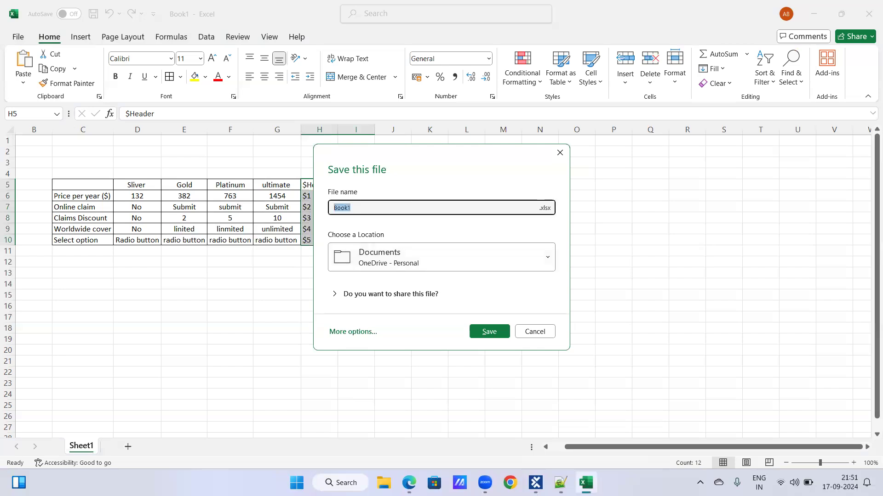
type("Web 4and")
key("BackSpace")
key("BackSpace")
key("BackSpace")
key("BackSpace")
key("BackSpace")
type("tables")
key("Return")
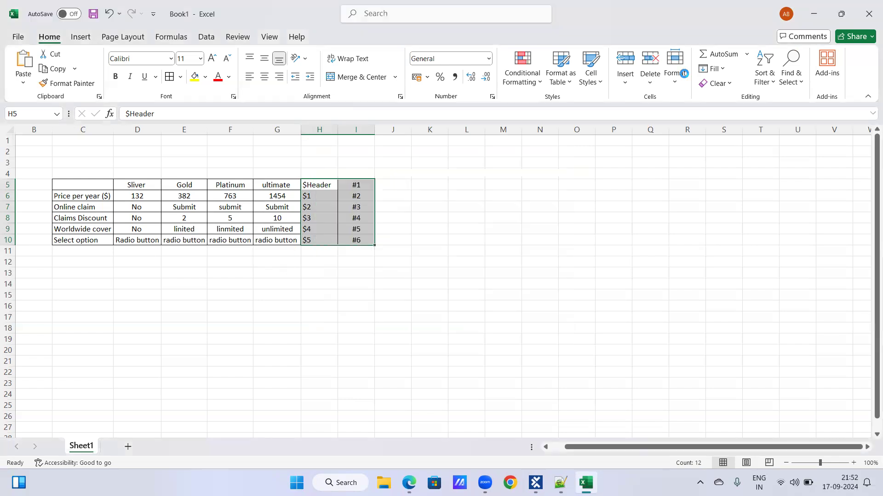
Minimize Excel and, in Tosca Commander, change the #3 row under Table-Formal Shoes to $1
left_click(814, 20)
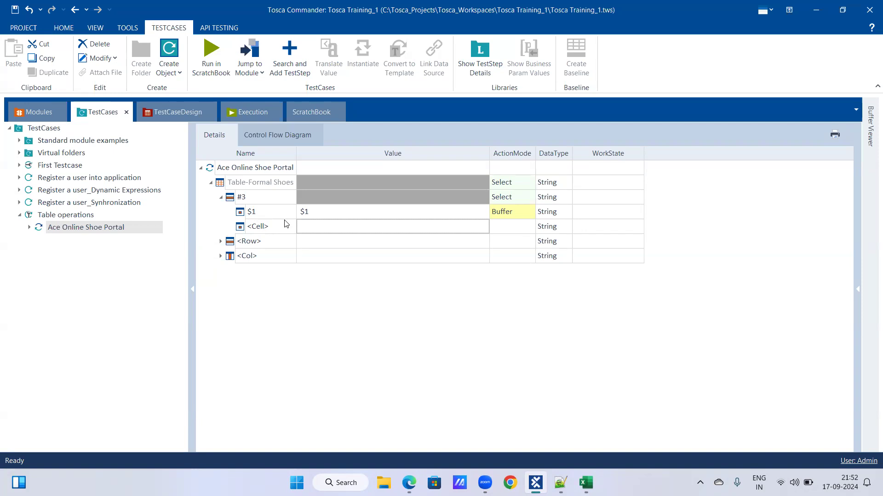
left_click(286, 199)
left_click(286, 199)
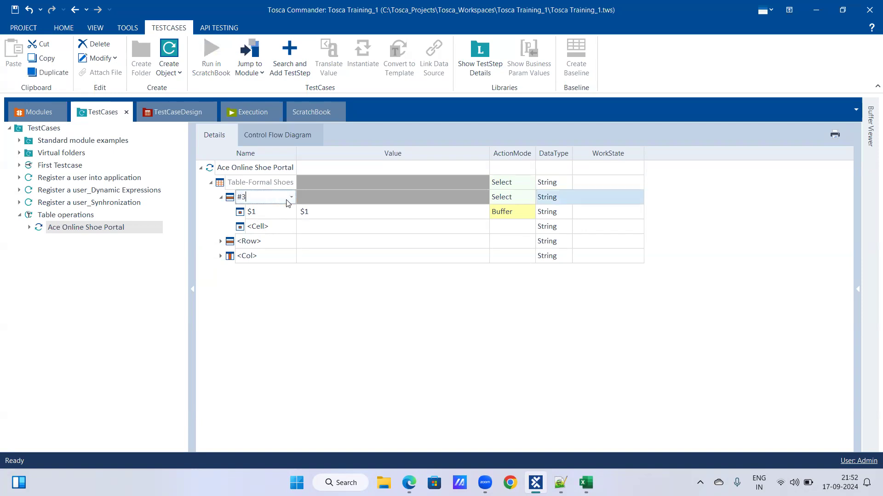
left_click(291, 197)
left_click(282, 211)
Bring up the Webtables workbook in Excel and restore it to a smaller window over the shoe portal page
left_click(535, 483)
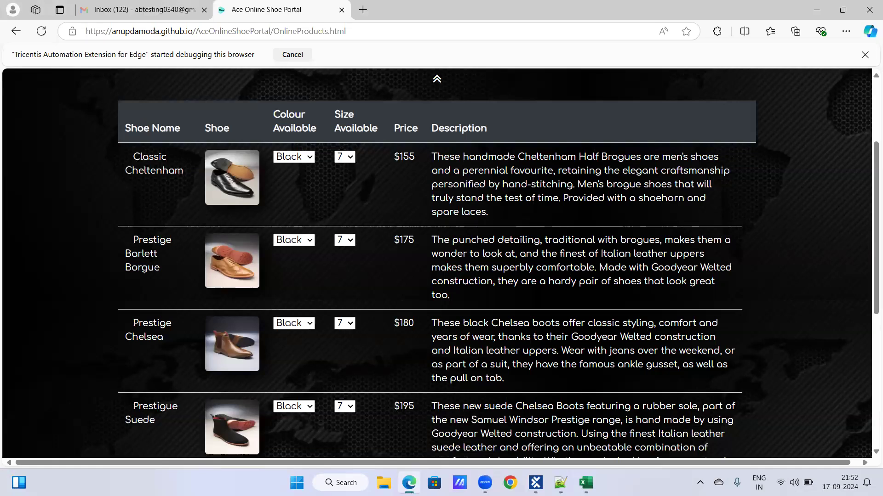
left_click(585, 483)
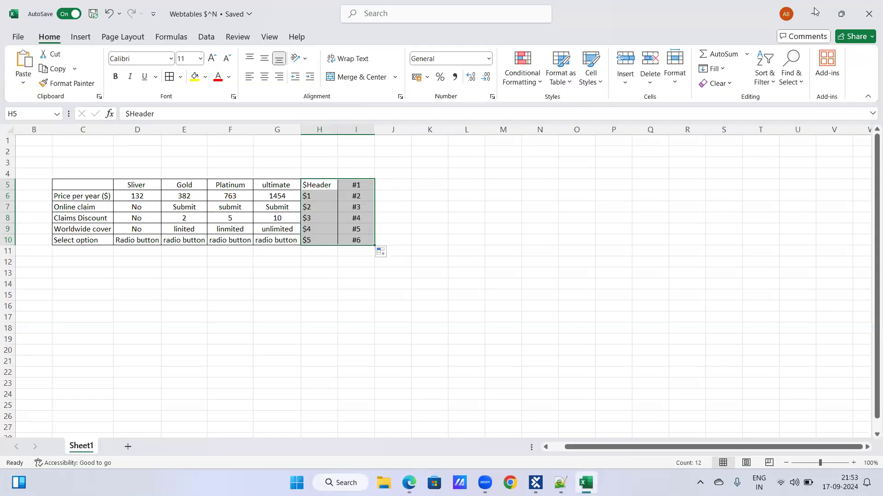
left_click(841, 13)
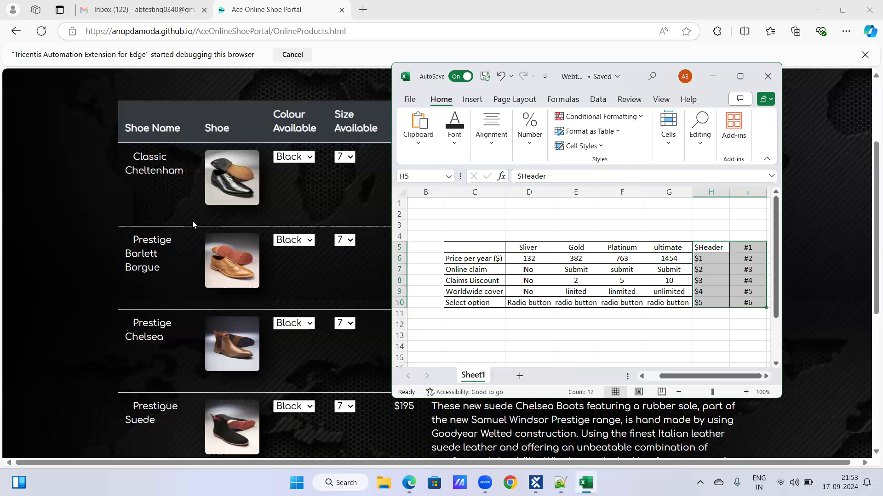
Enter the column references $1, $2, $3, $4 and $5 in cells C11 to G11 below the example table
left_click(457, 316)
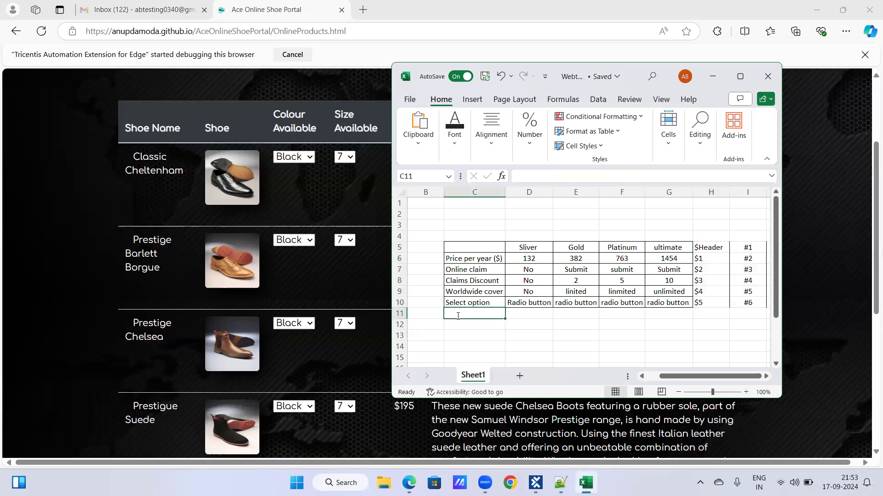
type("$1")
key("Tab")
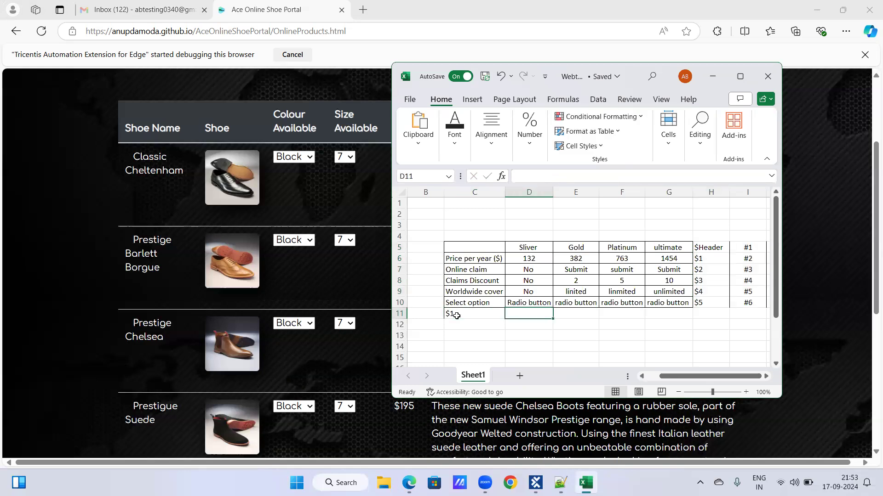
type("$")
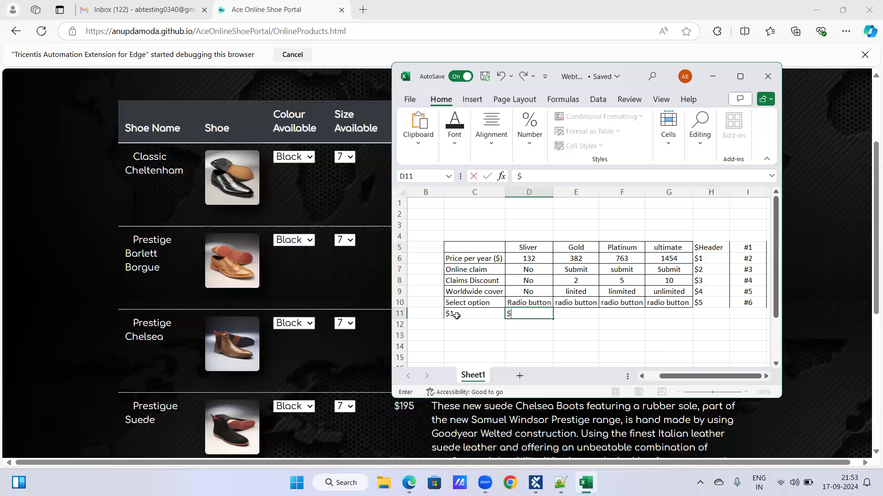
type("2")
key("Tab")
type("$3")
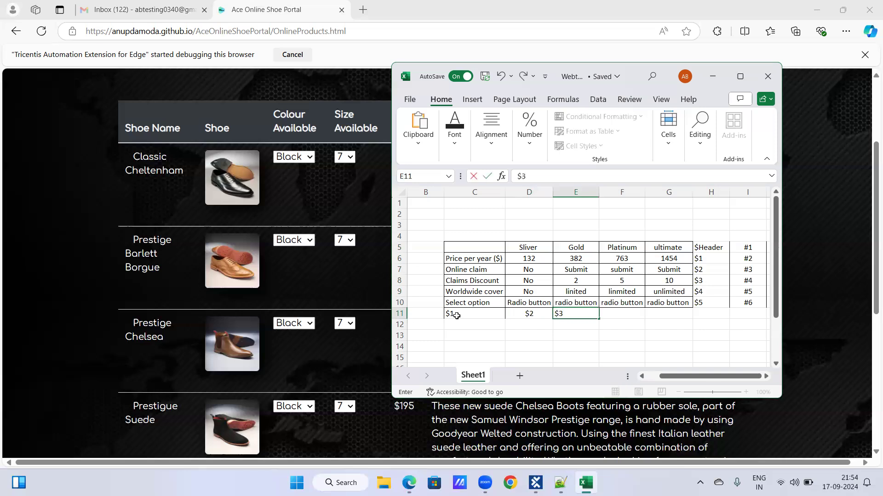
key("Tab")
type("$4")
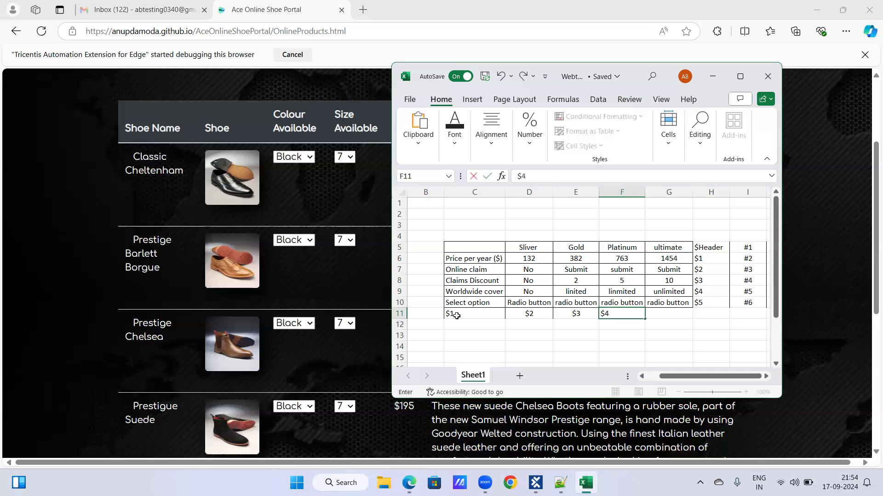
key("Tab")
type("$5")
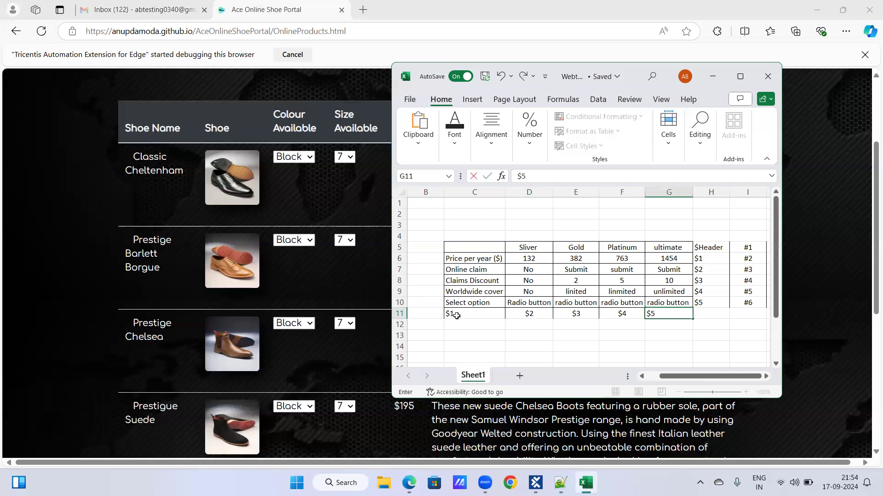
key("Tab")
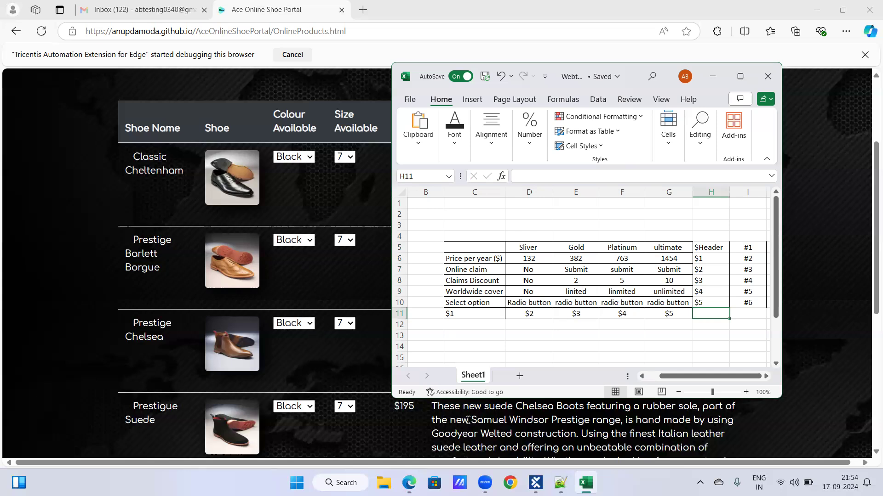
Switch to Tosca Commander, run the Ace Online Shoe Portal test step in ScratchBook and check the buffered value in the Buffer Viewer
left_click(535, 483)
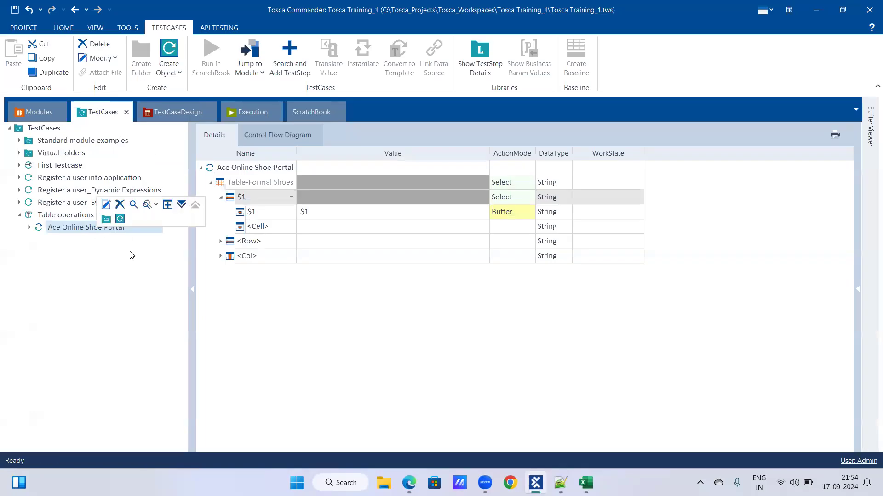
left_click(510, 436)
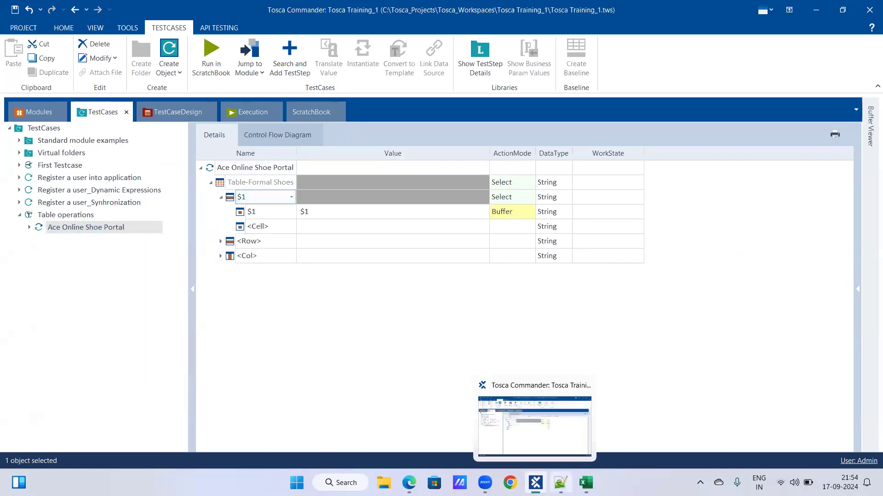
left_click(409, 483)
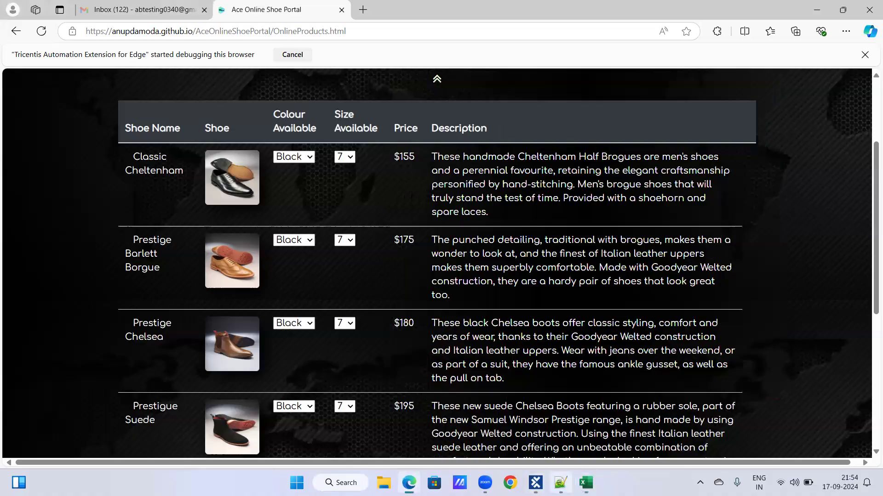
key("alt+Tab")
right_click(78, 228)
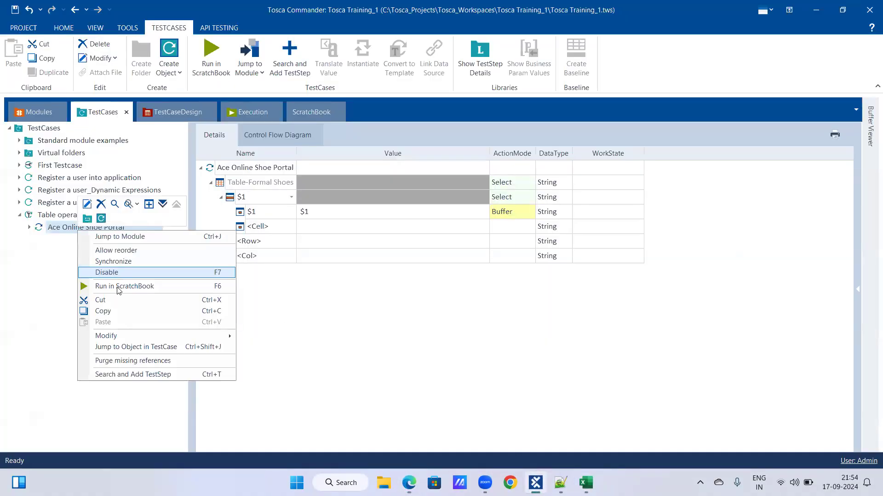
left_click(117, 287)
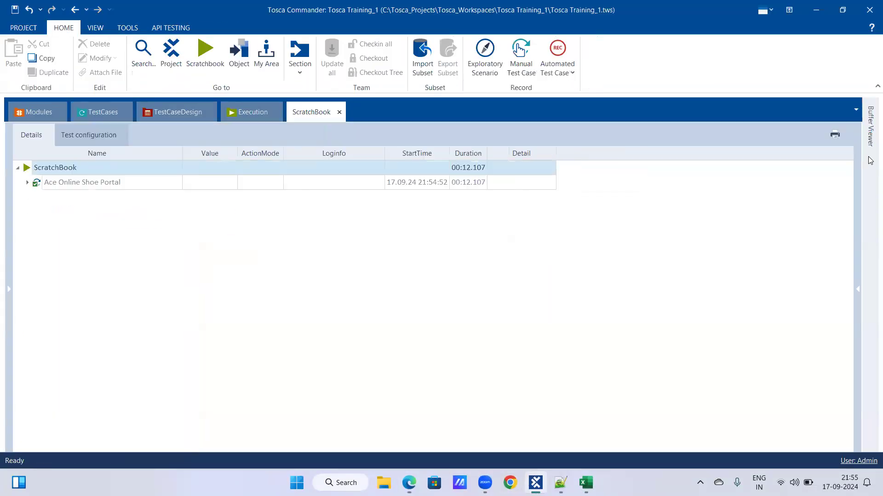
mouse_move(870, 137)
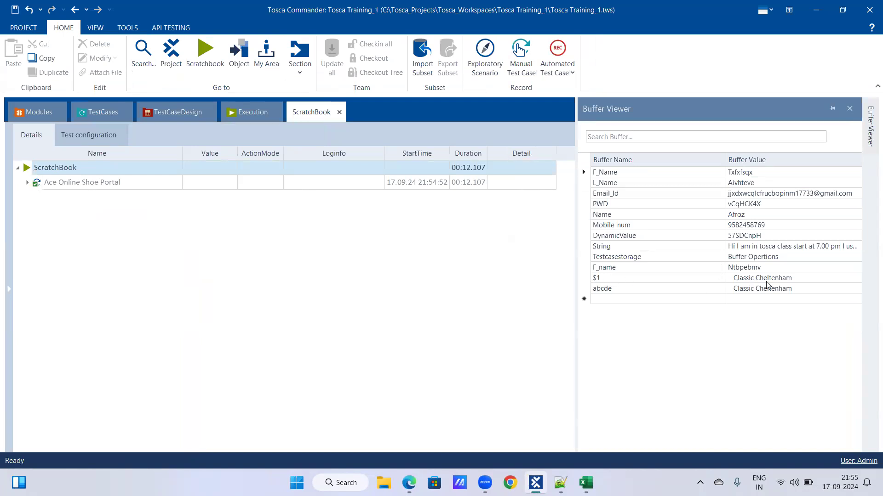
left_click(94, 110)
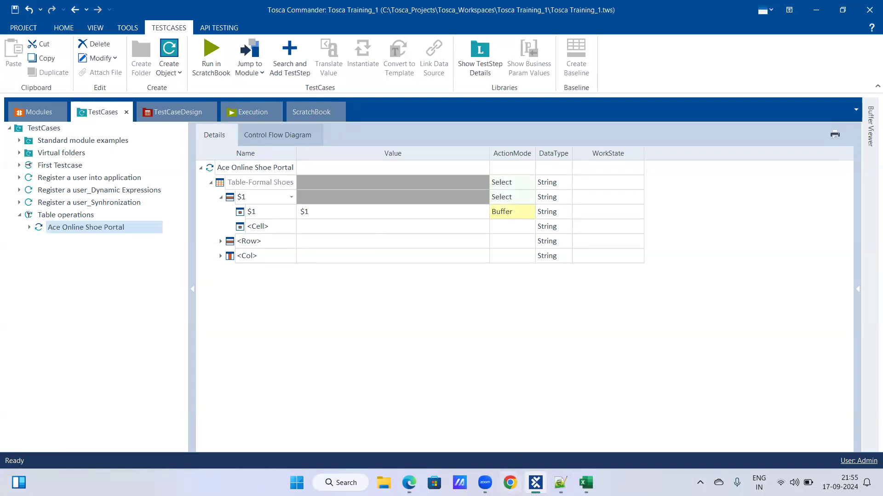
Switch to the shoe portal in Edge, alternate Classic Cheltenham's colour between Brown and Black, and set its size to 10
left_click(408, 482)
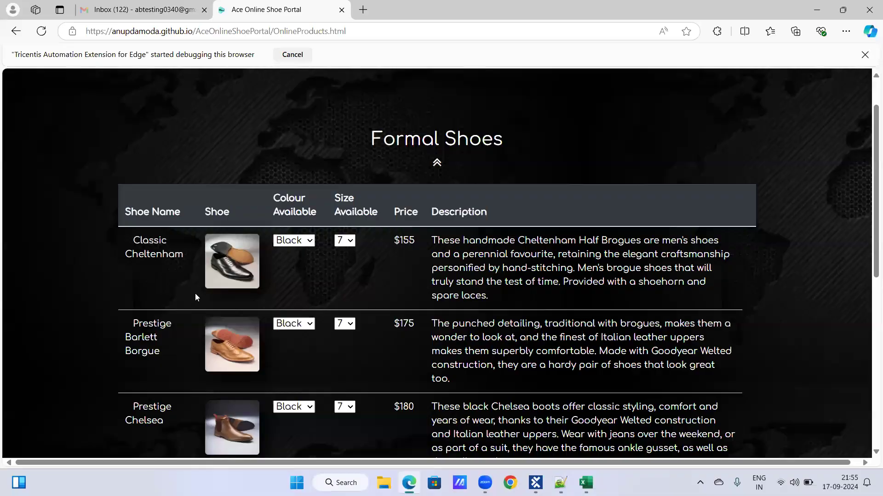
scroll(195, 297, "down", 1)
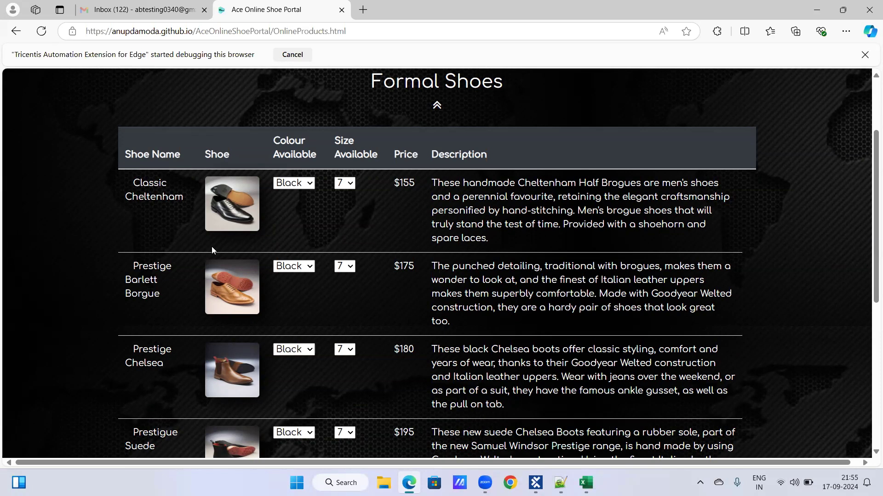
left_click(309, 184)
left_click(308, 215)
left_click(310, 186)
left_click(310, 201)
left_click(310, 183)
left_click(308, 215)
left_click(309, 184)
left_click(311, 201)
left_click(350, 183)
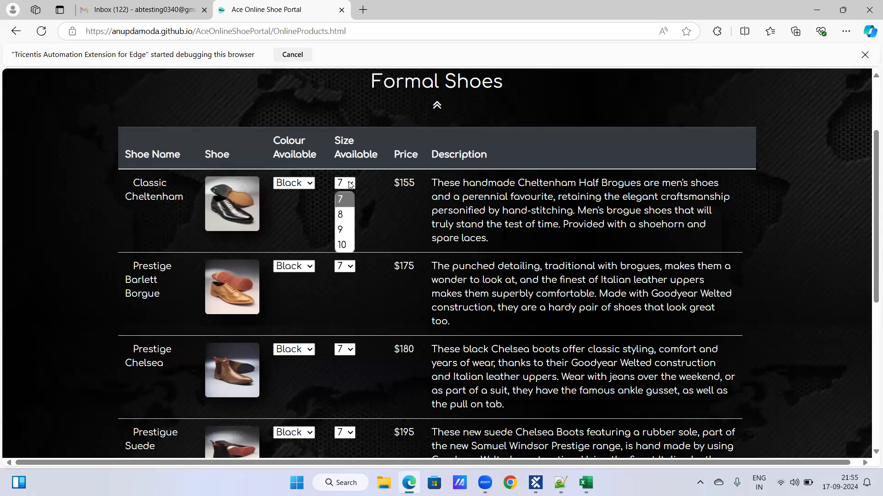
left_click(339, 245)
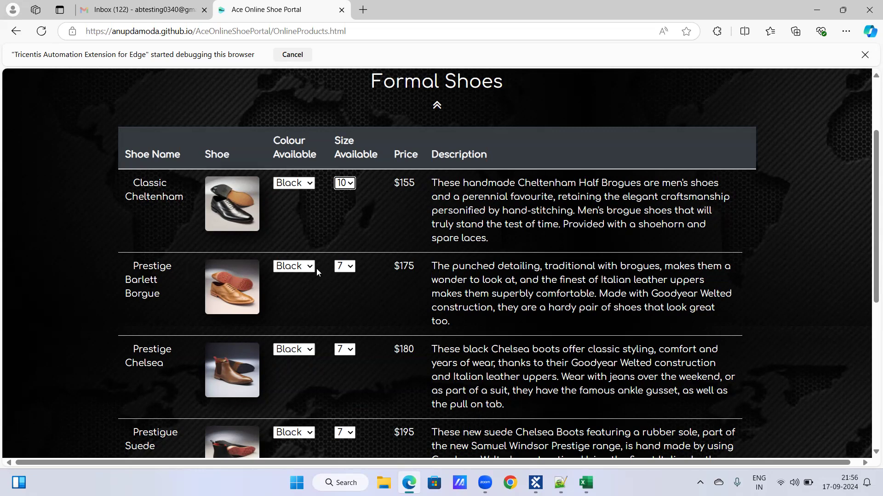
Set Classic Cheltenham's colour to Brown and its size to 7 in the Formal Shoes table
left_click(309, 183)
left_click(290, 215)
left_click(353, 186)
left_click(353, 197)
Set Prestige Barlett Borgue's colour to Brown and its size to 10 in the Formal Shoes table
scroll(176, 183, "down", 2)
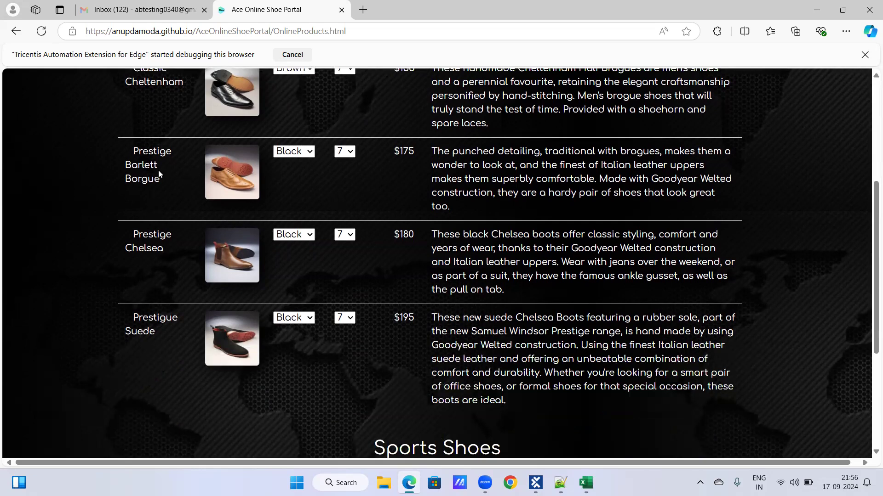
left_click(312, 154)
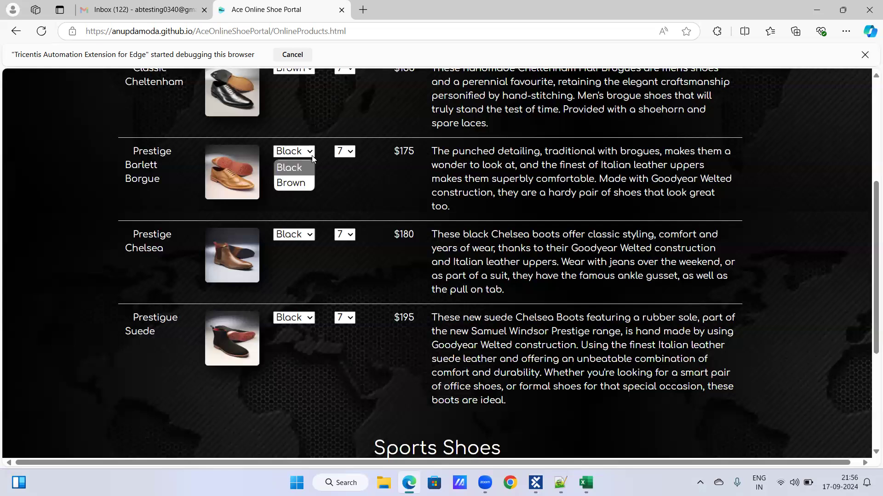
left_click(308, 182)
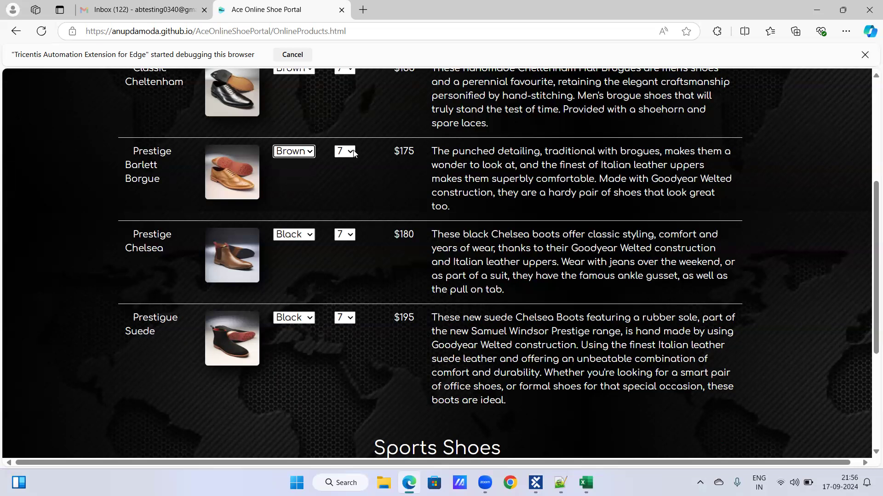
left_click(353, 152)
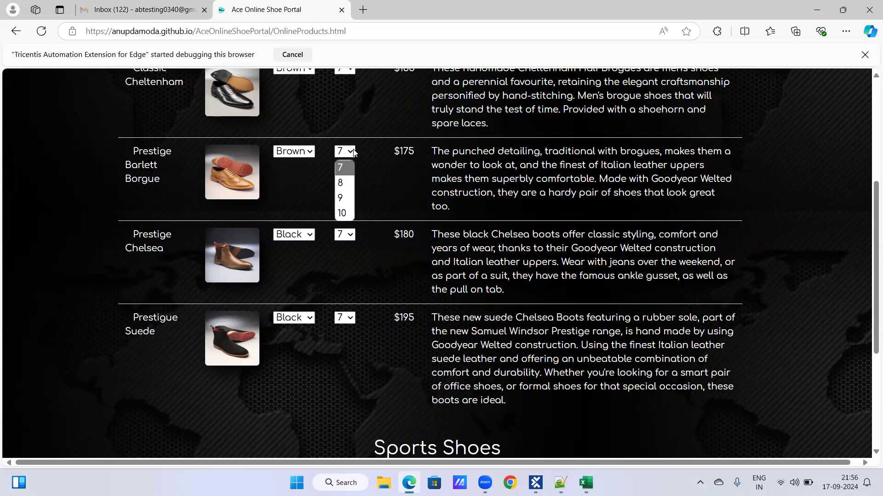
left_click(345, 213)
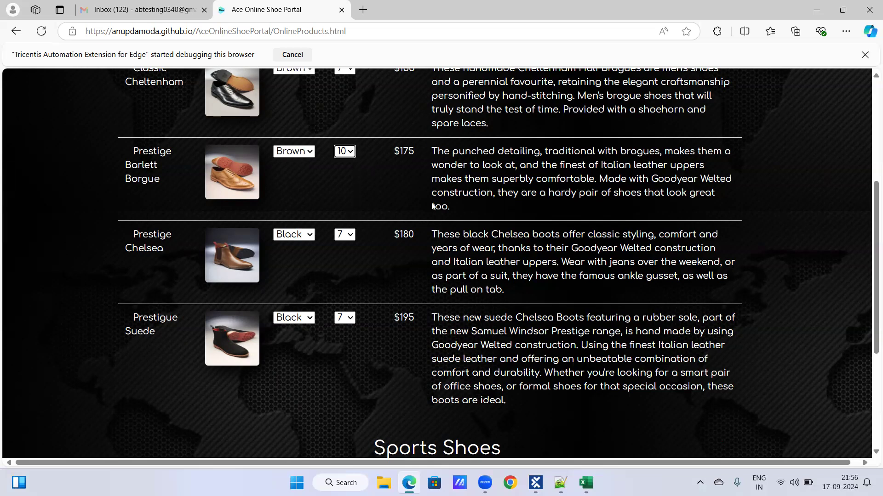
Return Prestige Barlett Borgue's colour to Black and its size to 7
scroll(506, 248, "up", 1)
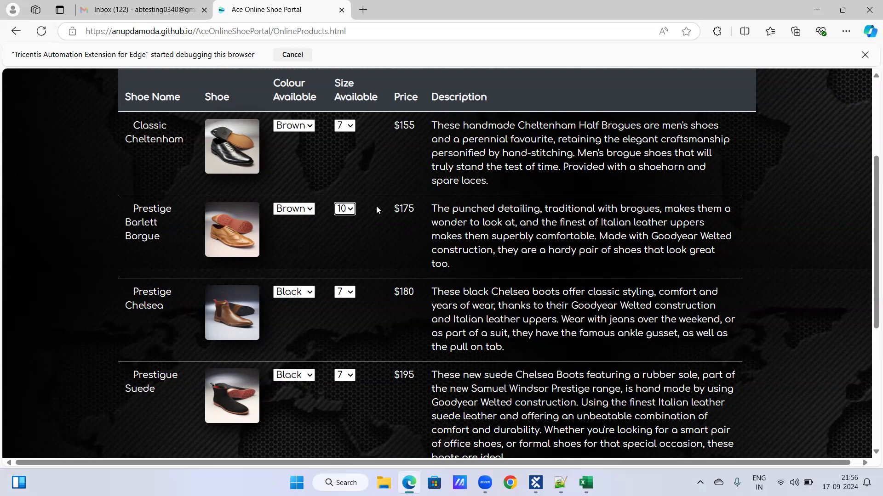
left_click(305, 209)
left_click(303, 226)
left_click(351, 210)
left_click(351, 225)
In Tosca Commander, delete the $1 row with its buffer cell from Table-Formal Shoes and expand the remaining blank row
left_click(535, 482)
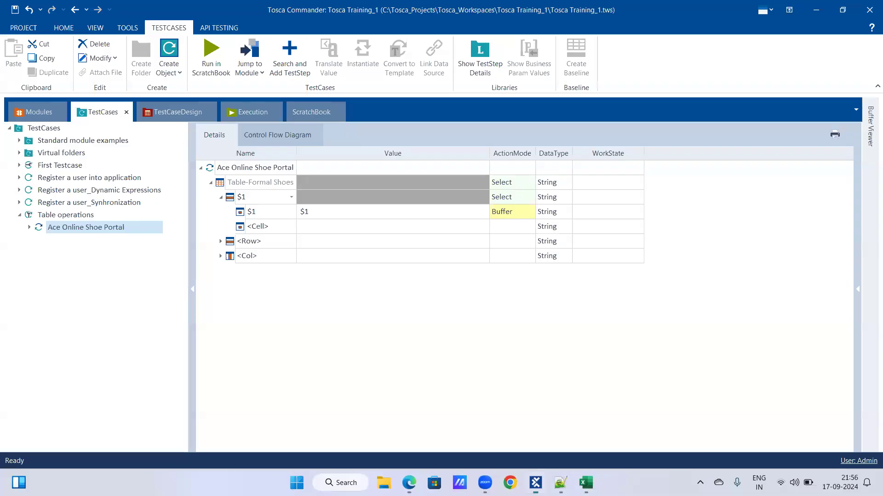
right_click(273, 201)
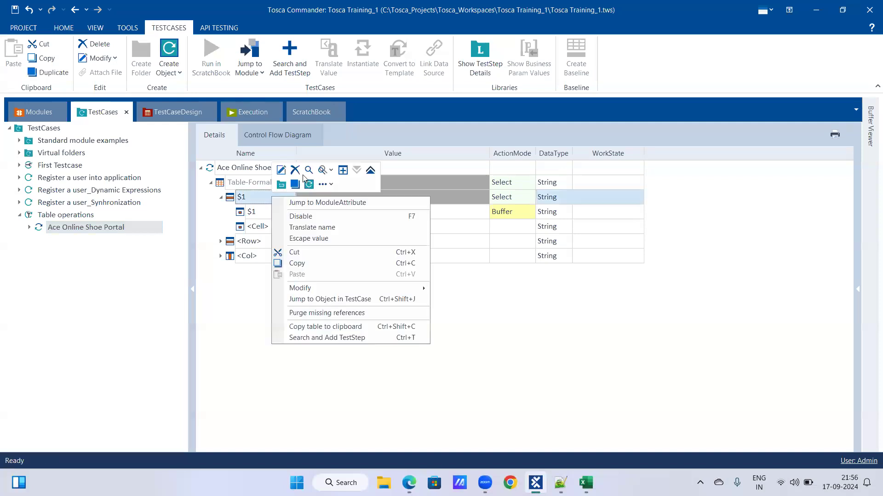
key("Escape")
right_click(266, 215)
left_click(258, 221)
left_click(220, 197)
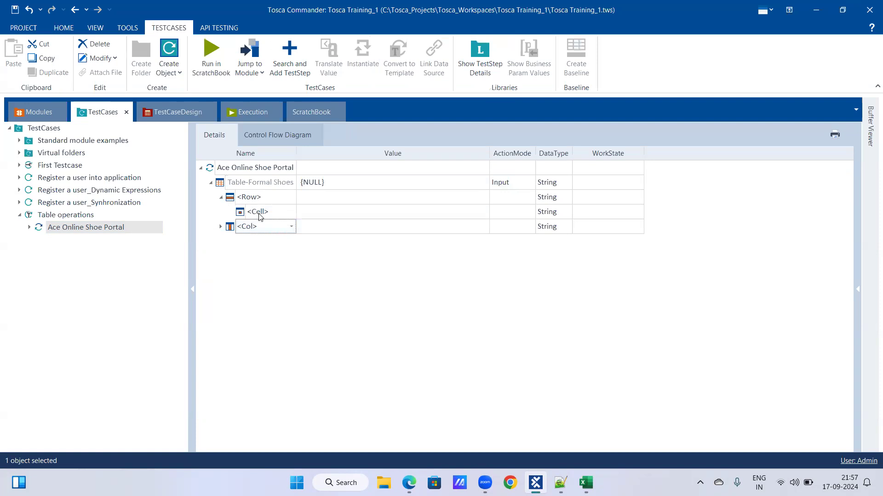
Address the second table row by setting the blank row under Table-Formal Shoes to $2
left_click(285, 202)
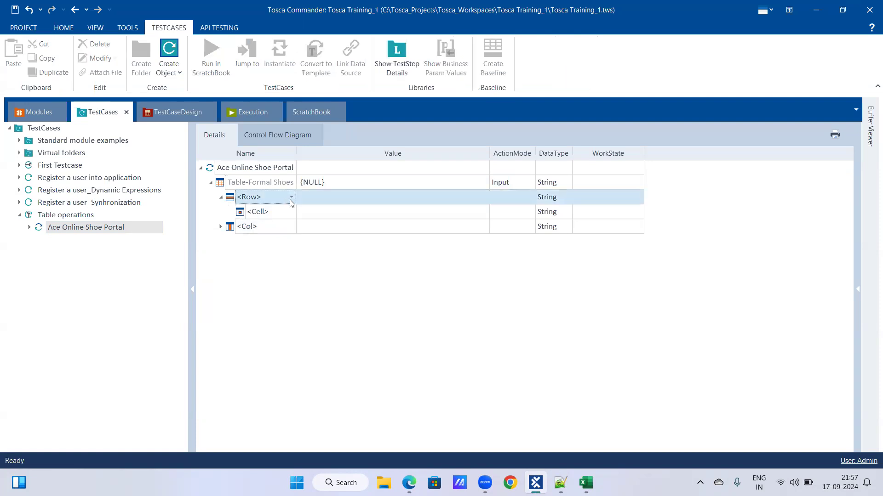
left_click(291, 201)
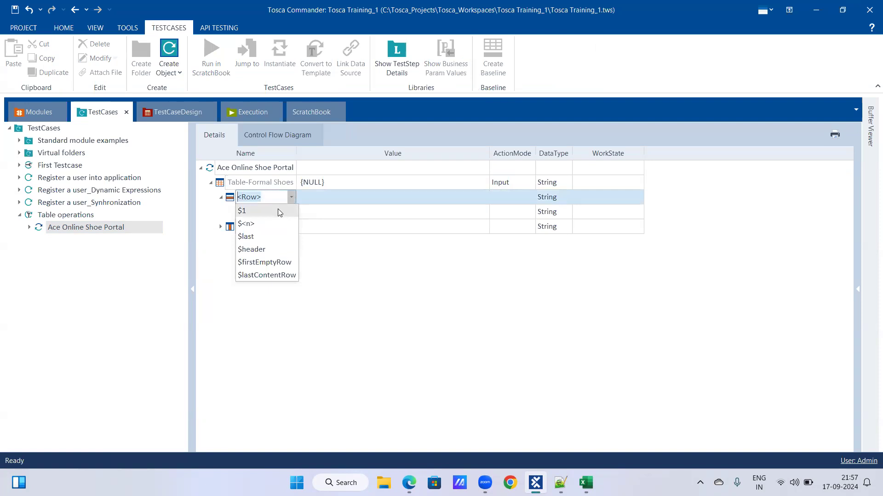
left_click(278, 208)
left_click(277, 197)
key("BackSpace")
type("2")
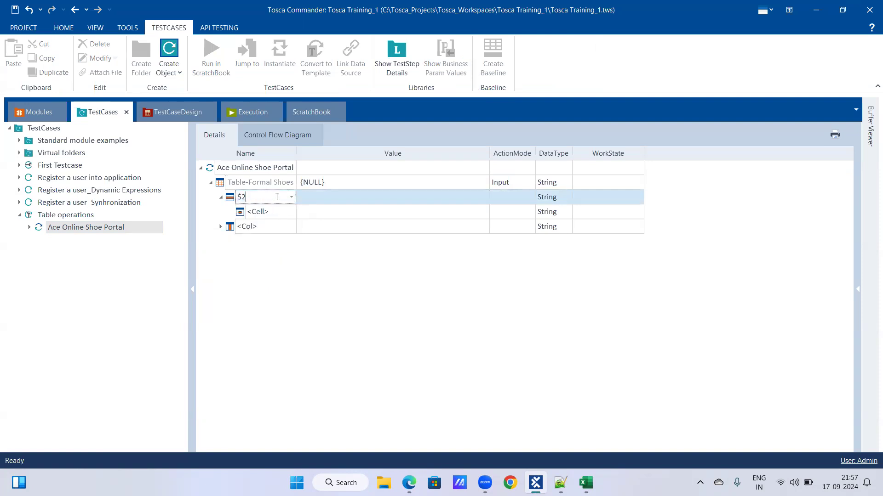
key("Return")
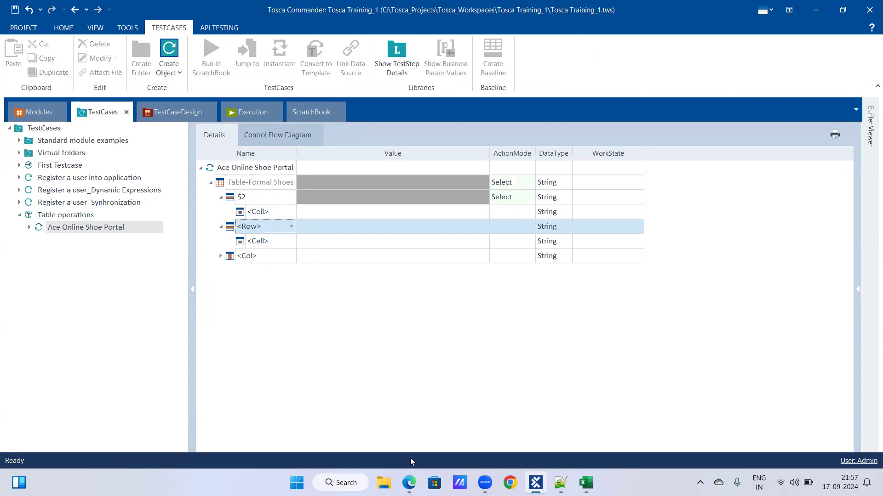
Check the Formal Shoes table in the browser, and set the $2 row's blank cell in Tosca Commander to the Shoe Name column
left_click(536, 481)
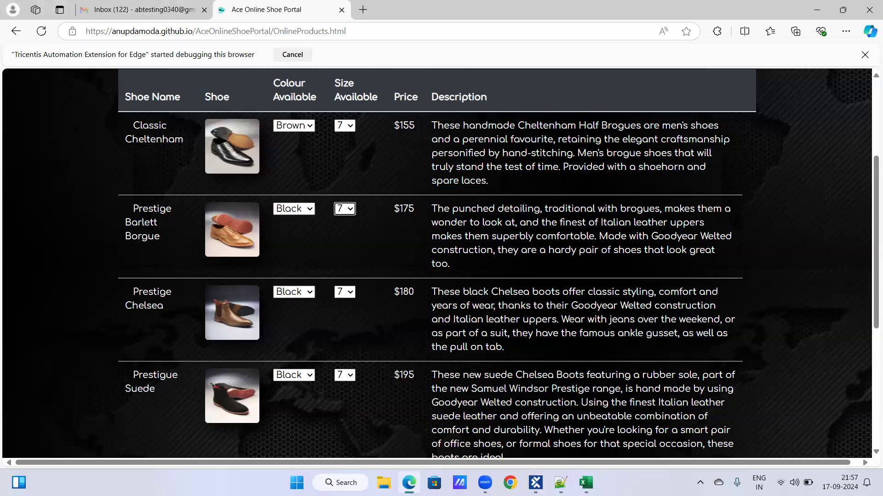
left_click(536, 483)
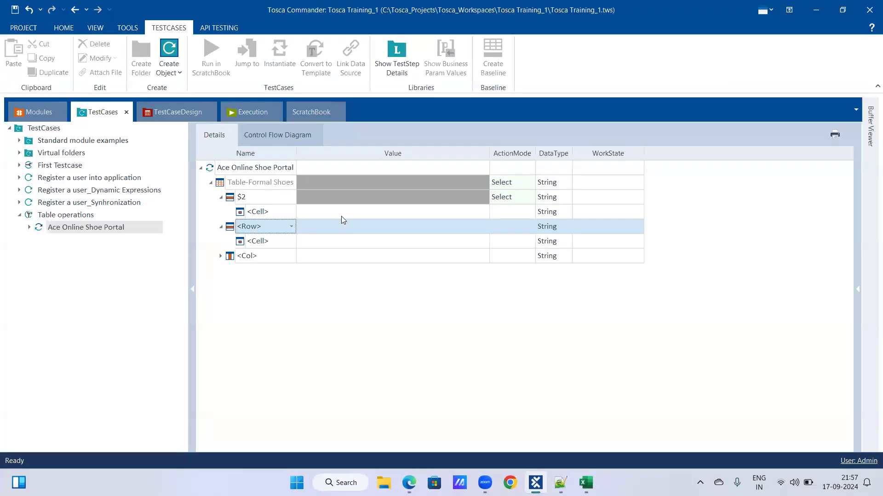
left_click(514, 198)
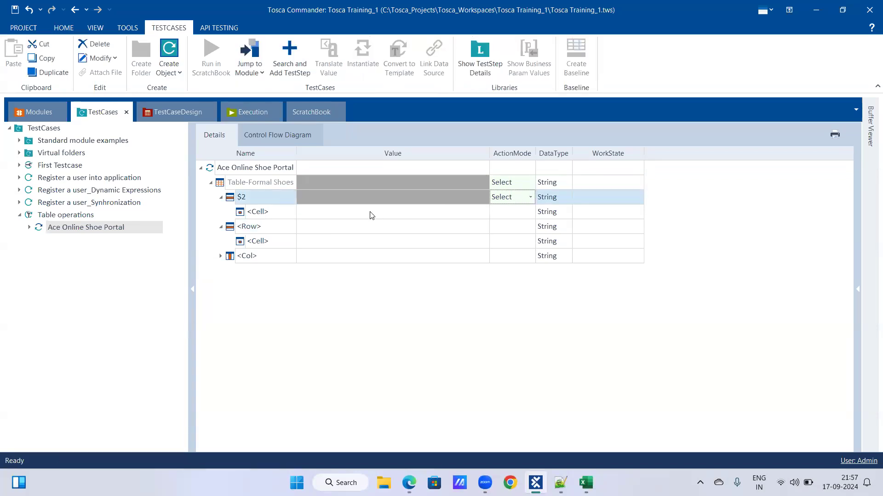
left_click(409, 482)
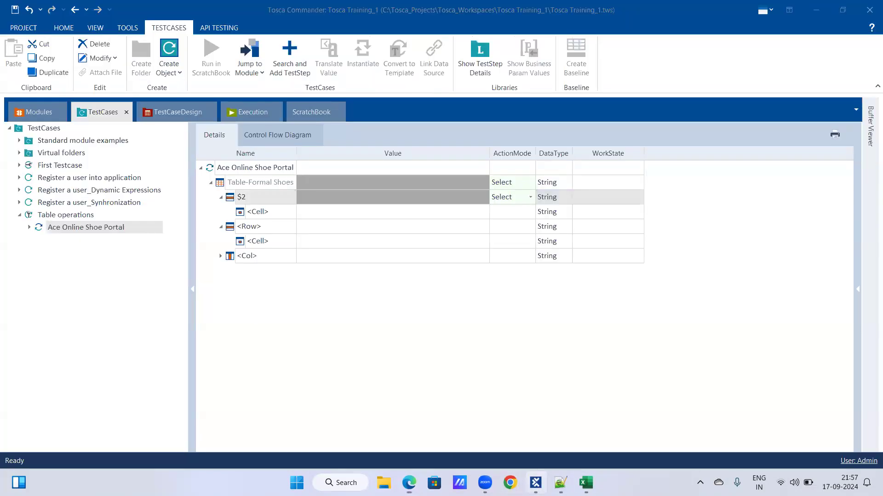
left_click(536, 483)
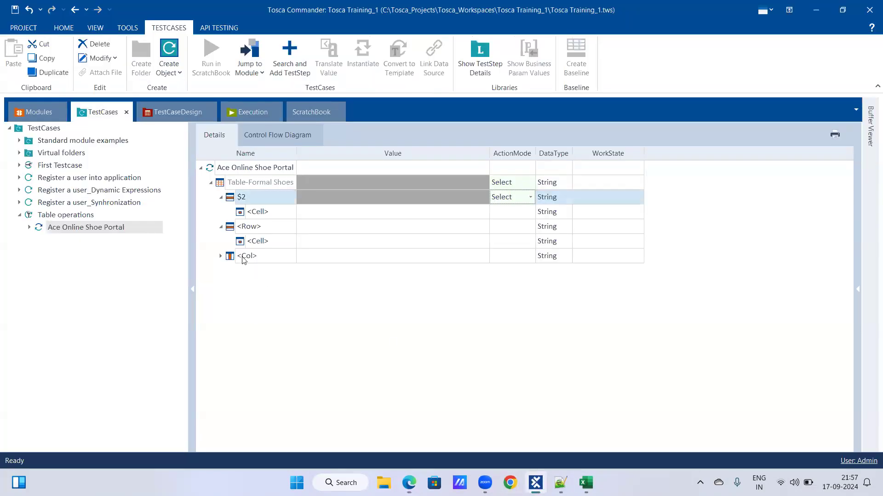
left_click(287, 217)
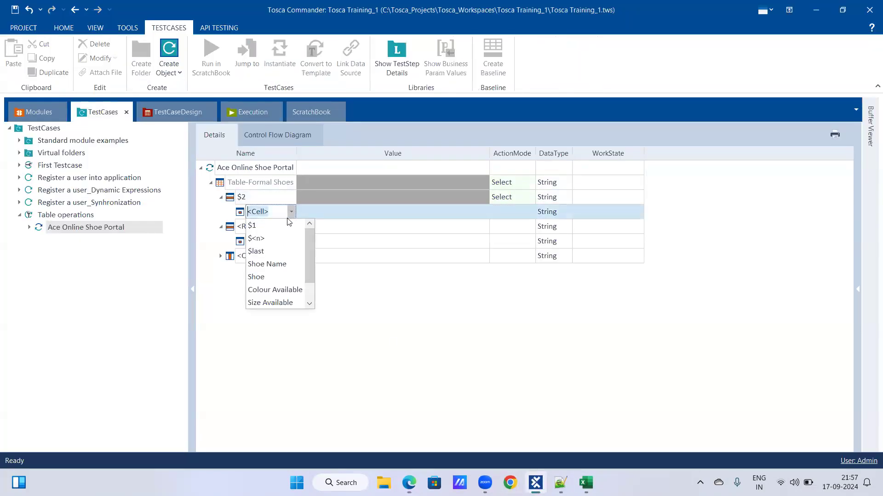
left_click(281, 266)
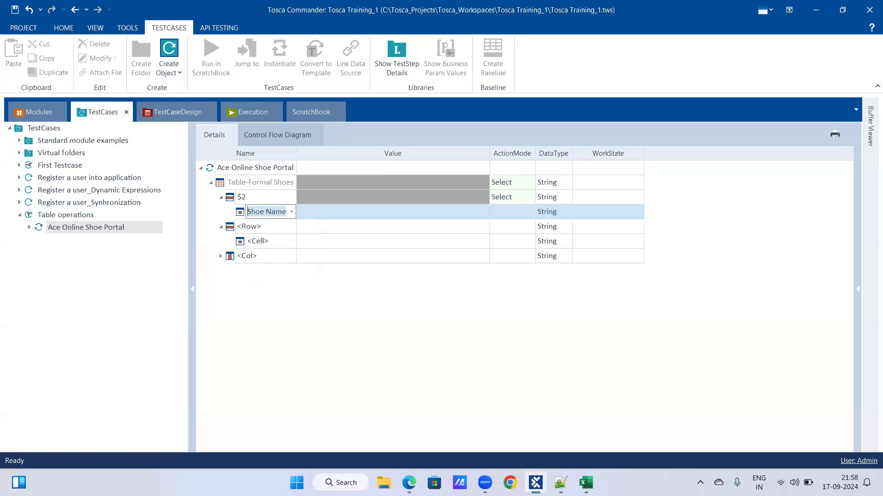
Give the $2 row's Shoe Name cell the value 2nd row and set its action mode to Buffer
left_click(409, 483)
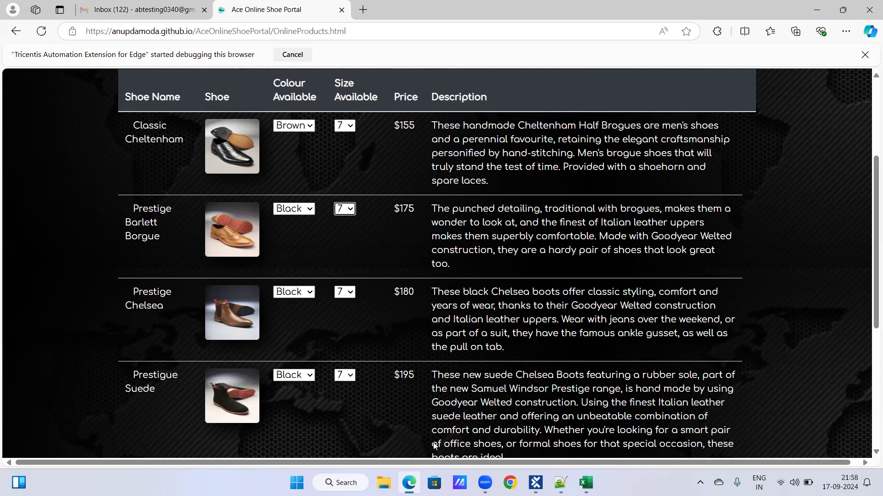
left_click(535, 483)
left_click(330, 228)
left_click(315, 215)
left_click(316, 216)
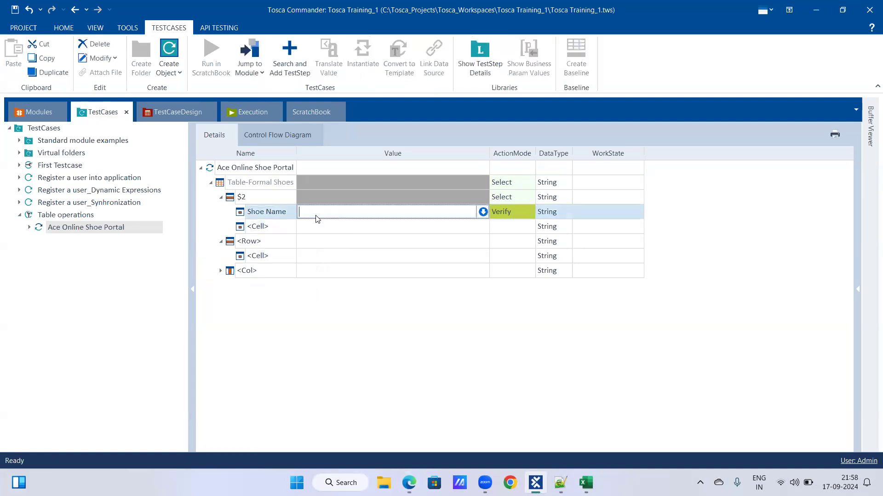
type("2nd row")
left_click(528, 209)
left_click(530, 212)
left_click(521, 250)
left_click(447, 228)
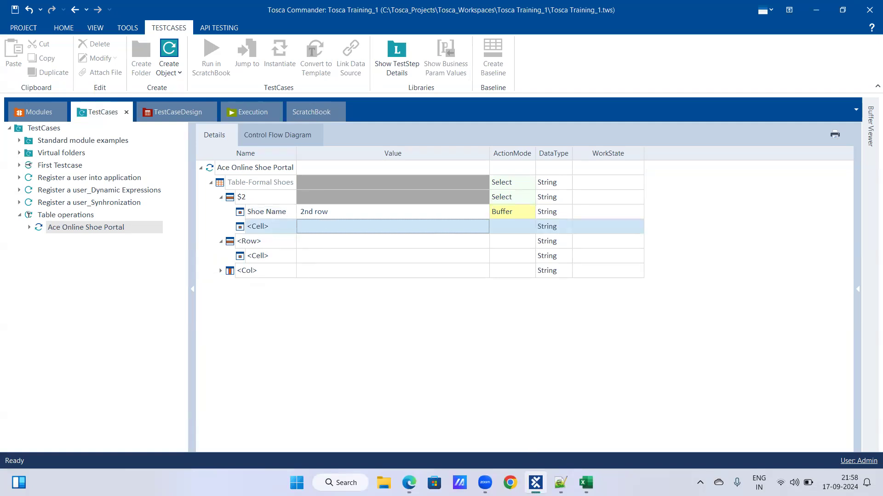
Rename the Shoe Name cell's buffer to 2ndRow, without a space
left_click(533, 478)
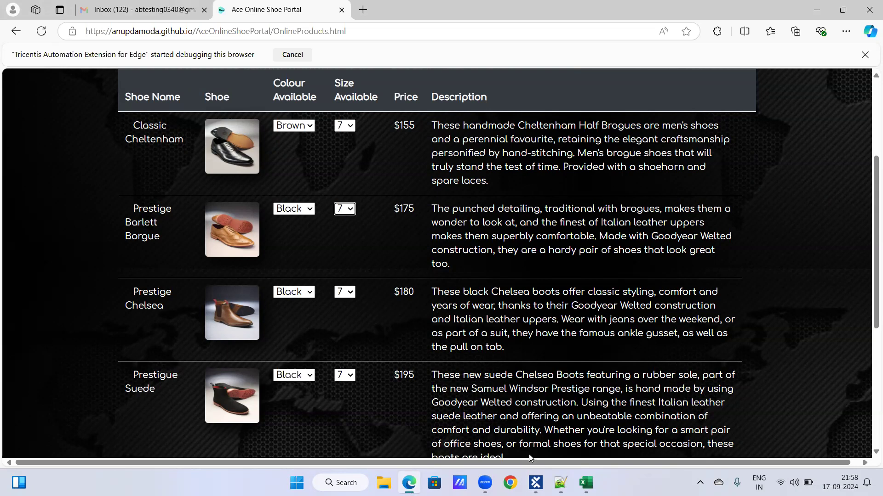
left_click(535, 483)
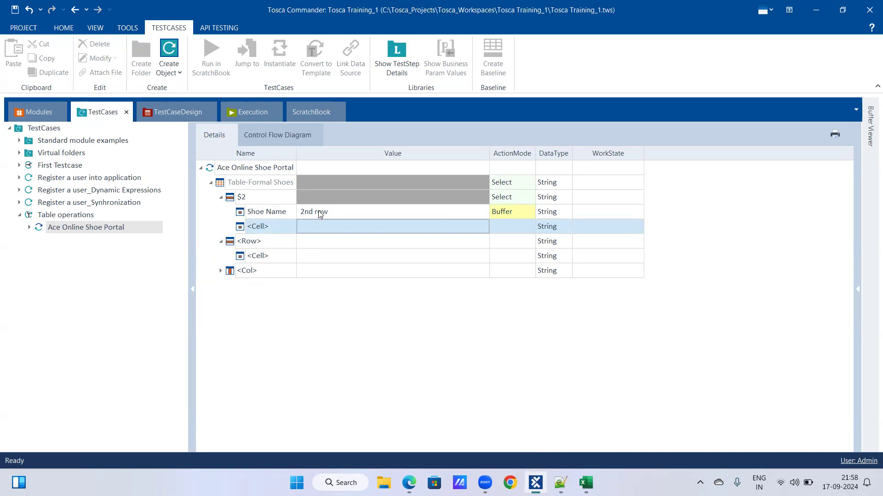
left_click(319, 213)
left_click(318, 211)
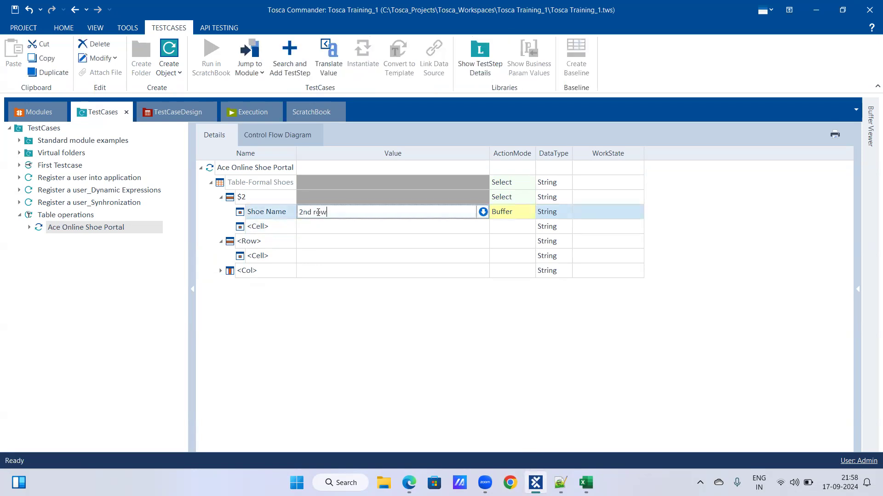
key("BackSpace")
key("BackSpace")
key("BackSpace")
key("BackSpace")
type("Row")
key("Return")
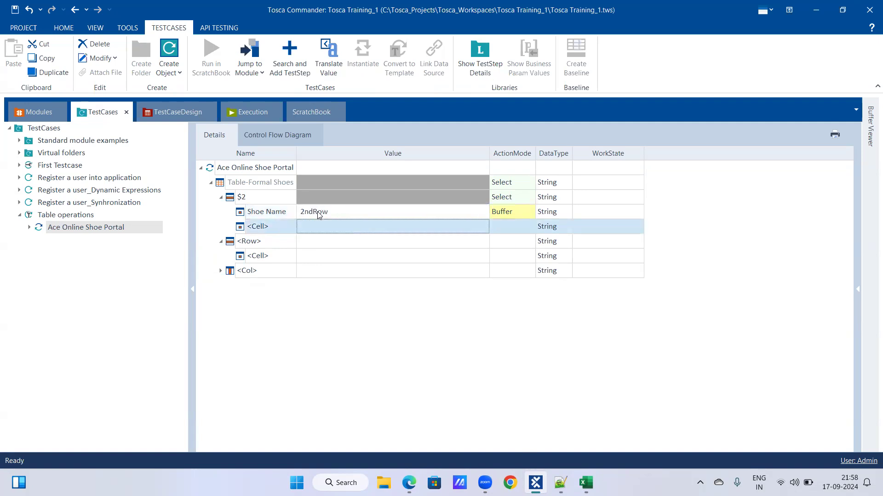
Add a Colour Available cell under the $2 row and check that column on the shoe portal page
left_click(325, 228)
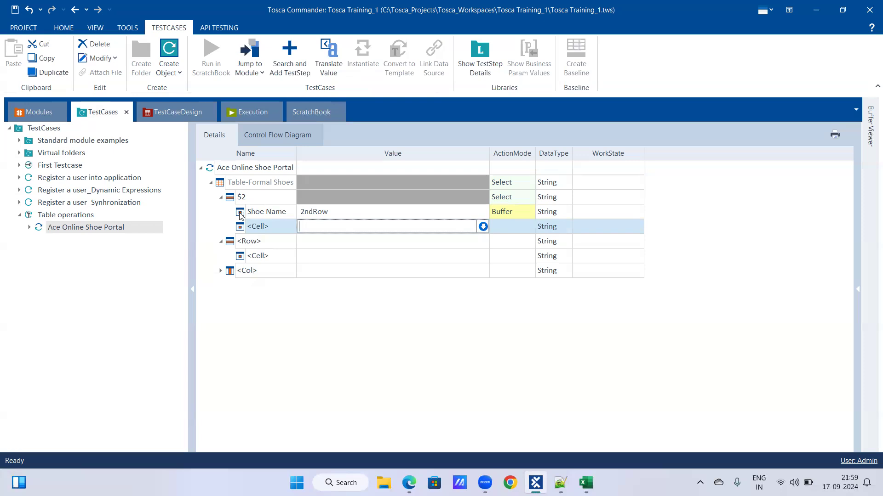
left_click(293, 232)
left_click(293, 230)
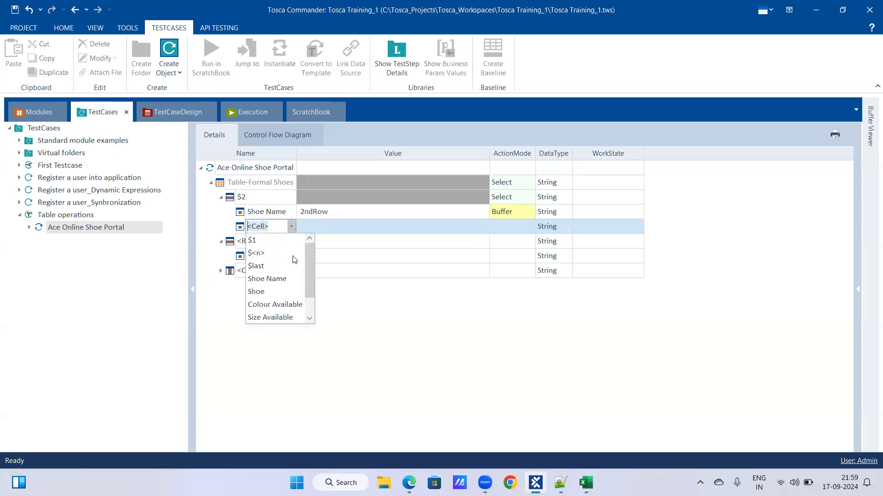
left_click(294, 305)
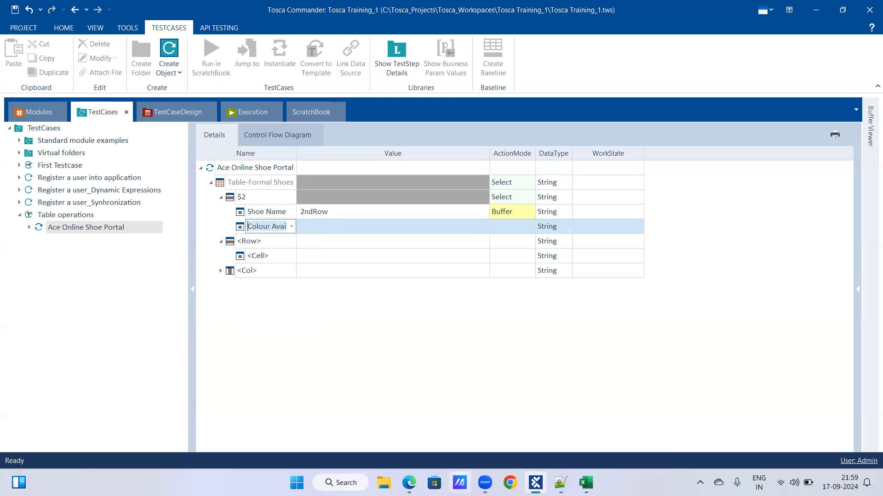
left_click(408, 482)
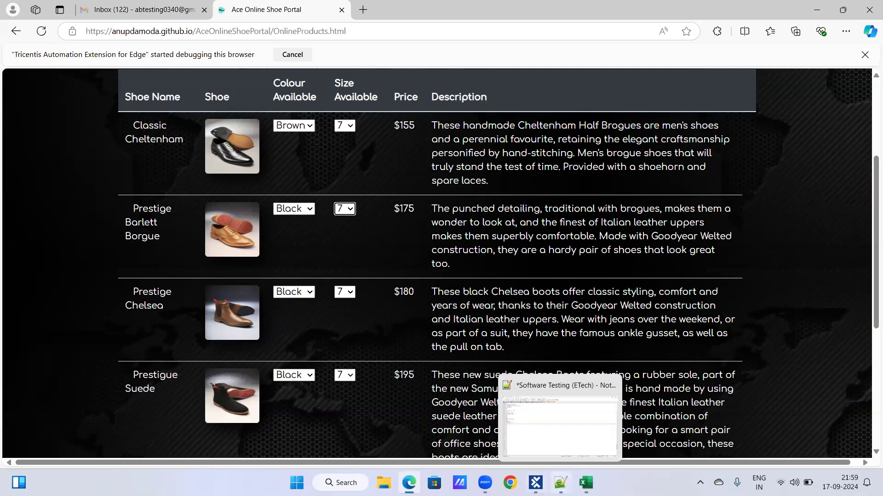
left_click(536, 483)
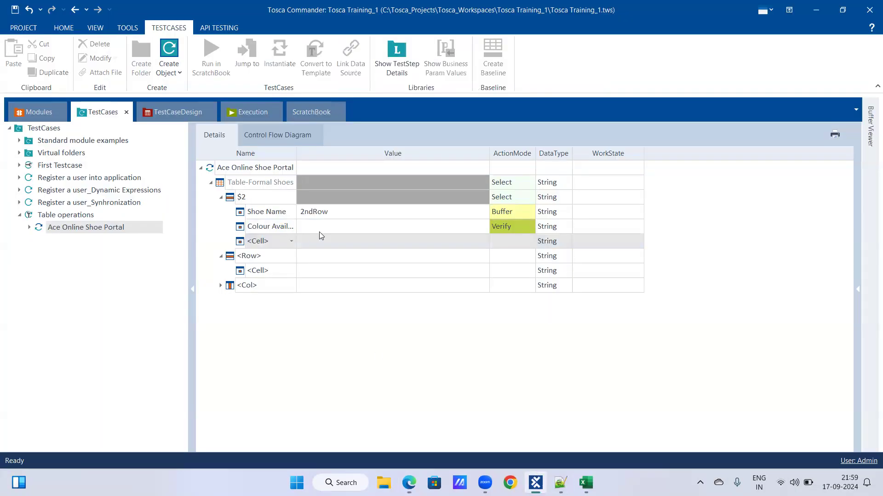
Set the Colour Available cell's value to Brown and its action mode to Input
left_click(331, 228)
left_click(349, 228)
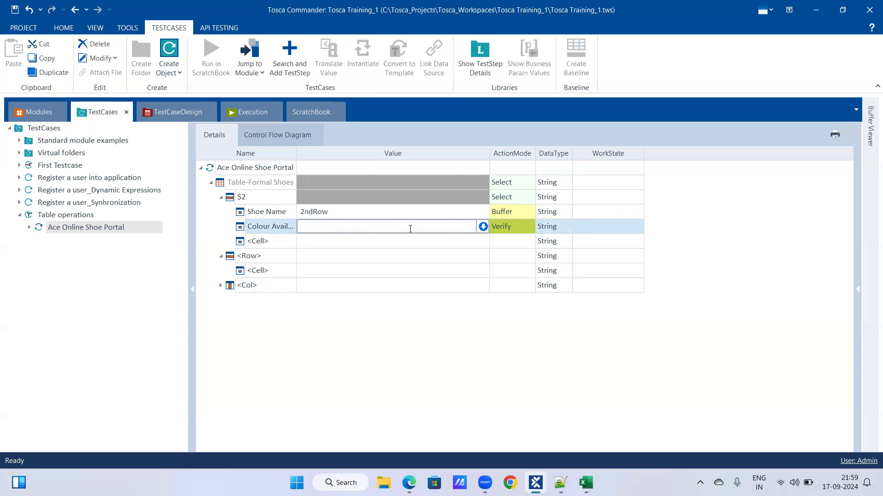
type("Brown")
left_click(523, 222)
left_click(530, 235)
left_click(528, 232)
left_click(527, 242)
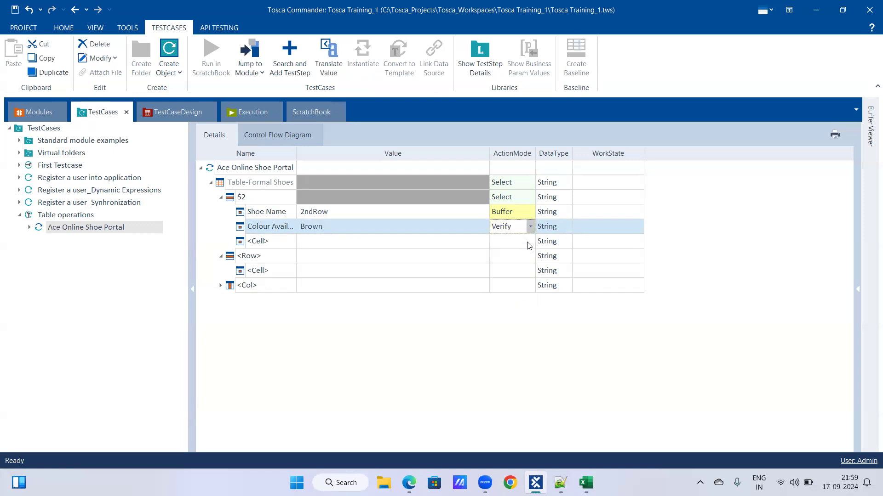
left_click(358, 245)
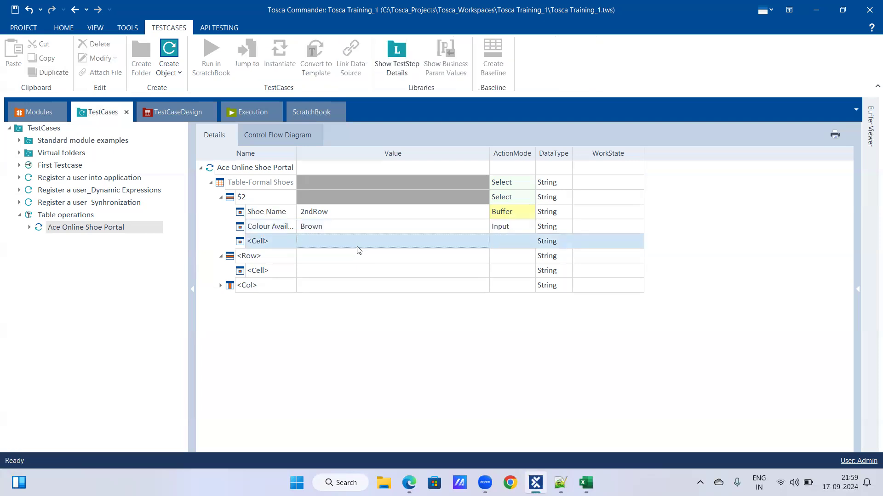
Add a Size Available cell under the $2 row with the value 10 and action mode Input
left_click(275, 249)
left_click(288, 248)
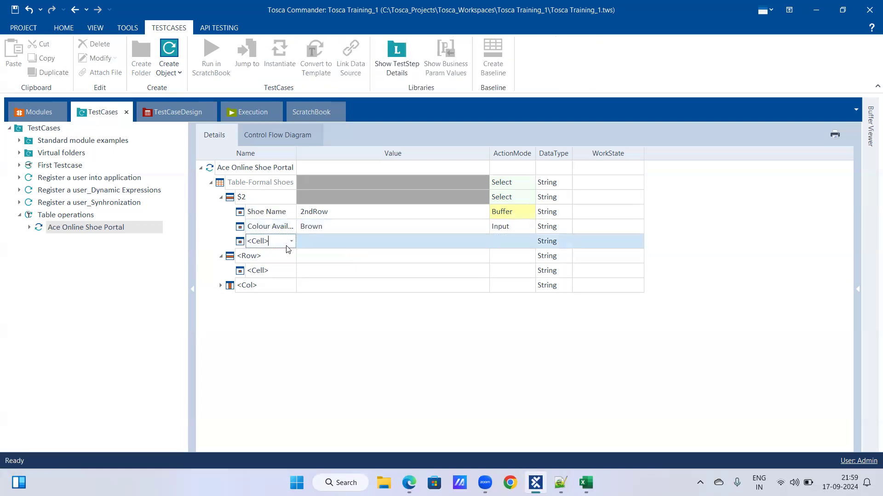
left_click(291, 241)
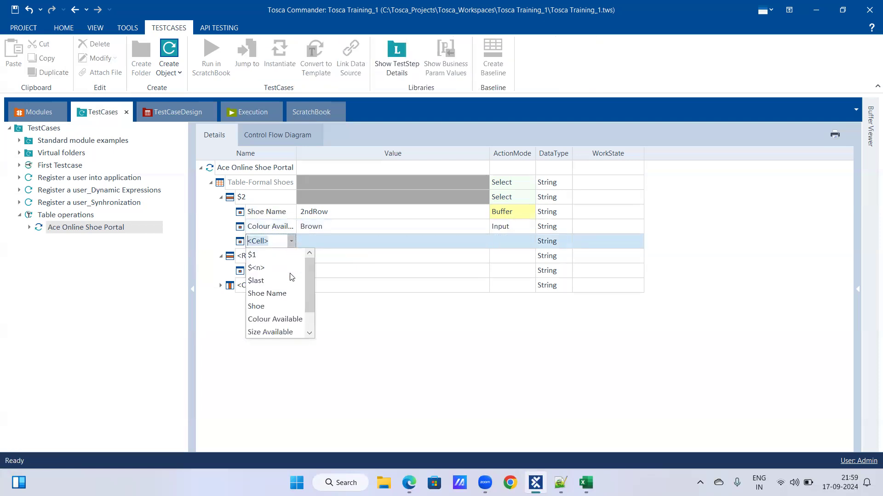
left_click(285, 332)
left_click(349, 246)
left_click(348, 243)
type("10")
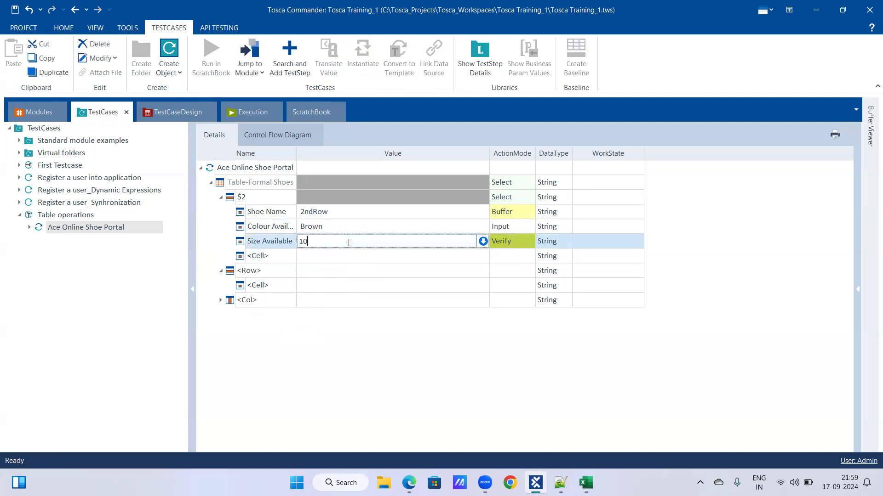
key("Return")
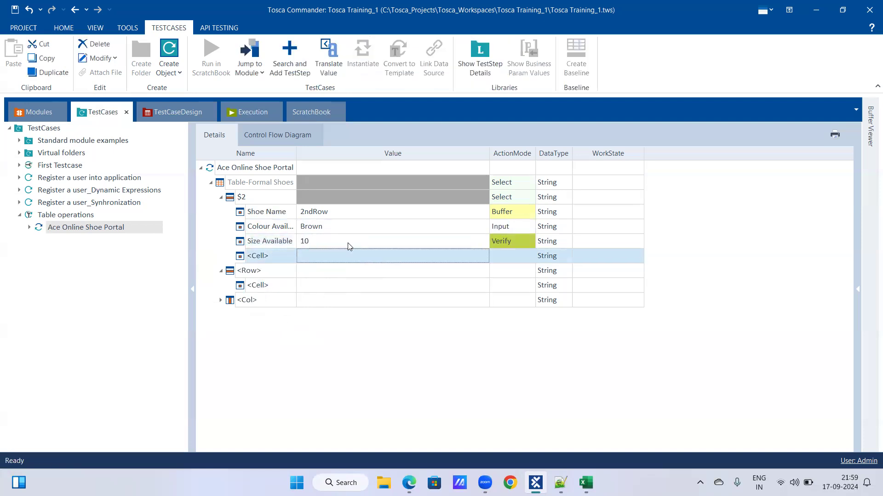
left_click(518, 247)
left_click(531, 242)
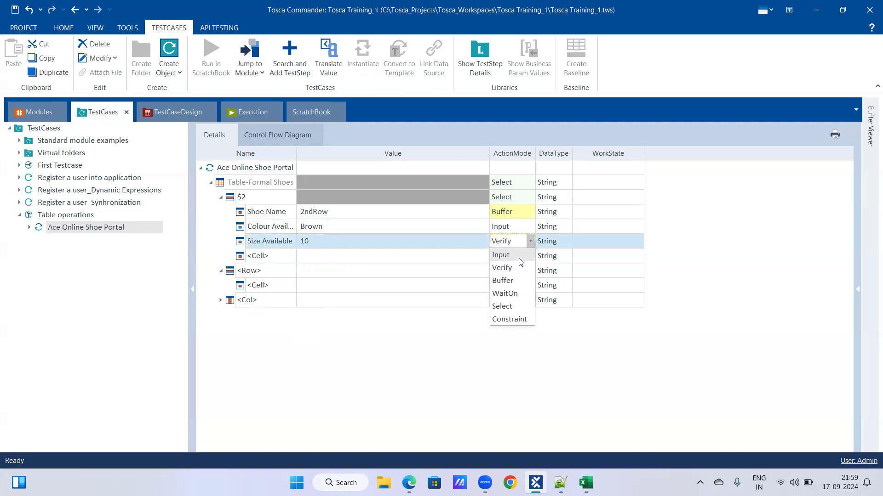
left_click(517, 257)
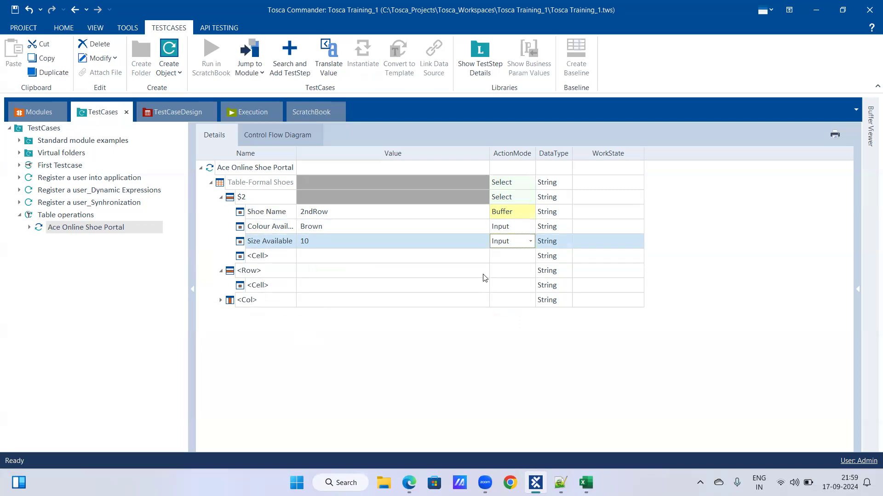
Add a Price cell under the $2 row and set its value to $175, as listed on the shoe portal page
left_click(493, 262)
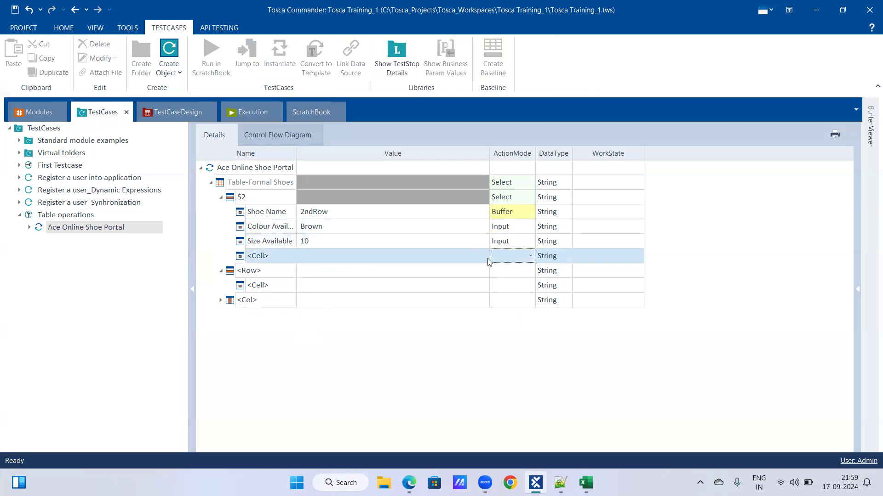
left_click(281, 256)
scroll(286, 328, "down", 2)
left_click(287, 329)
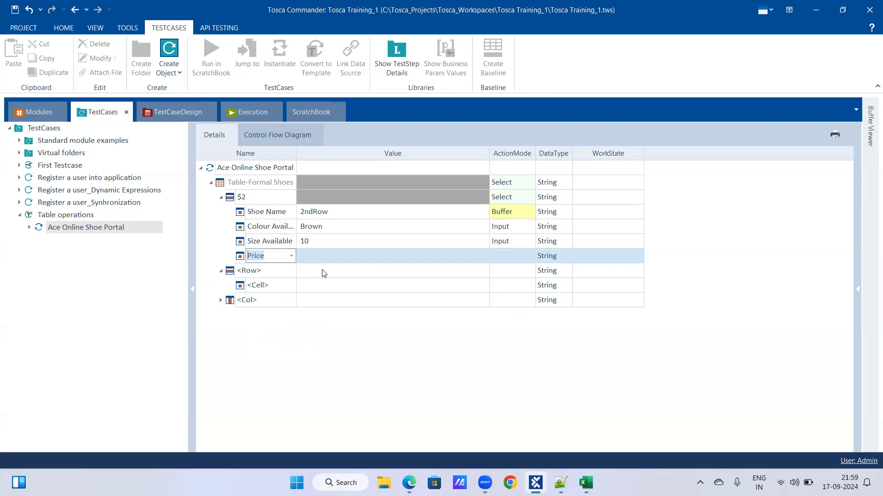
left_click(336, 257)
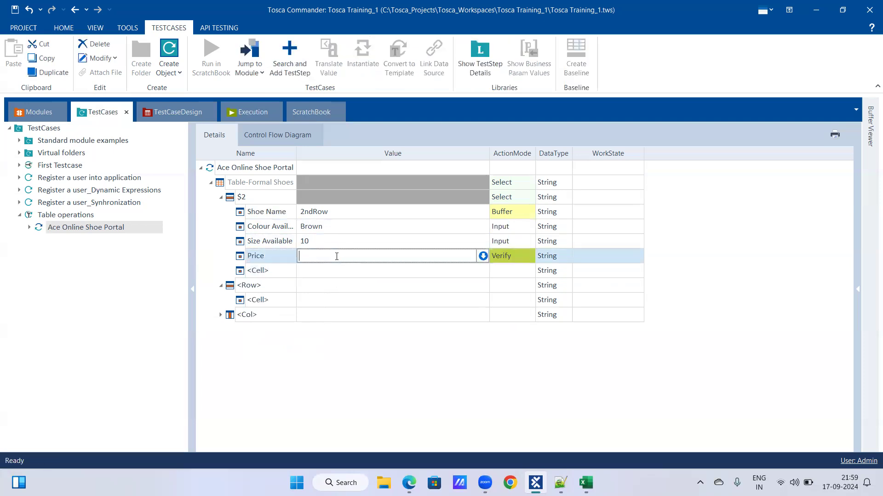
type("$")
key("alt+Tab")
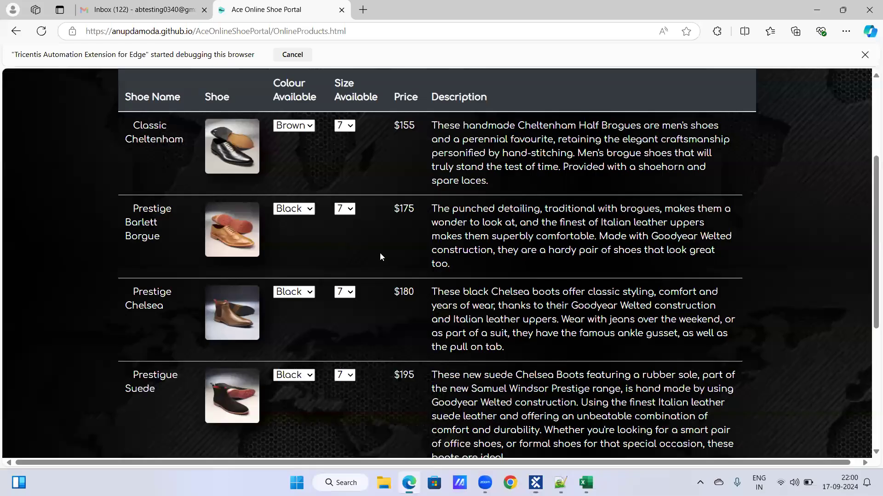
key("alt+Tab")
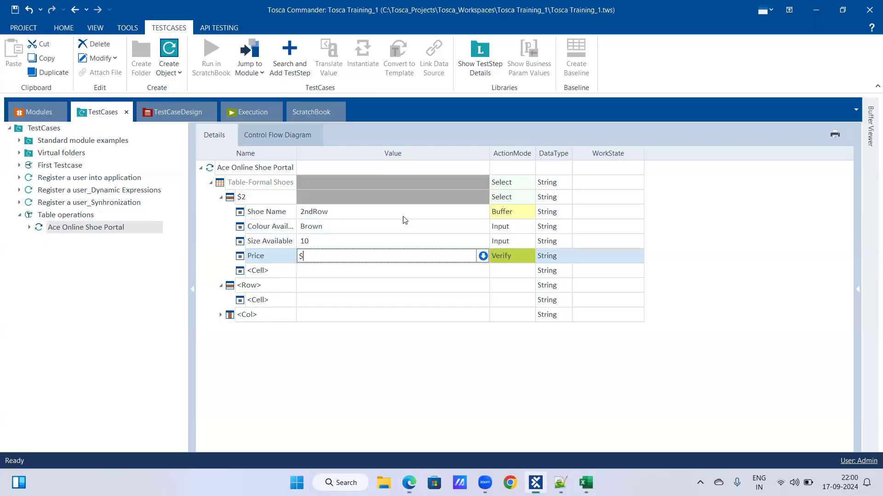
type("175")
Add a Description cell under the $2 row and set its action mode to Buffer
left_click(286, 271)
left_click(287, 270)
scroll(278, 322, "down", 1)
left_click(280, 362)
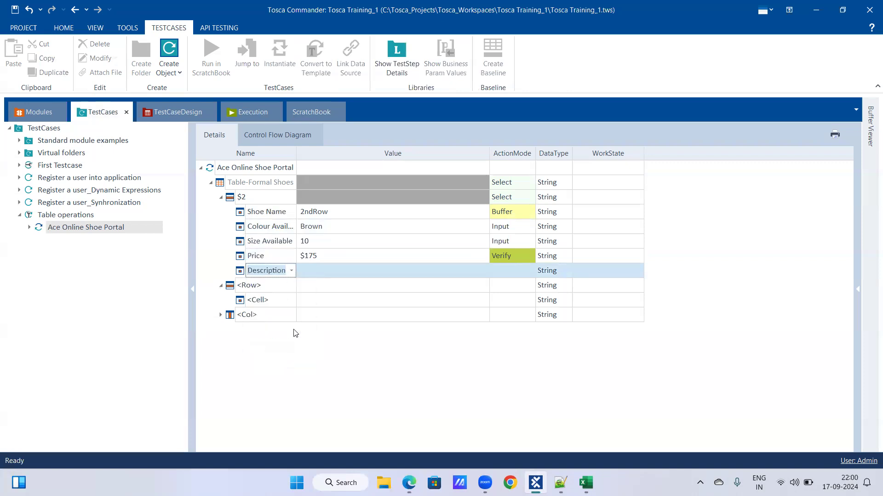
left_click(360, 270)
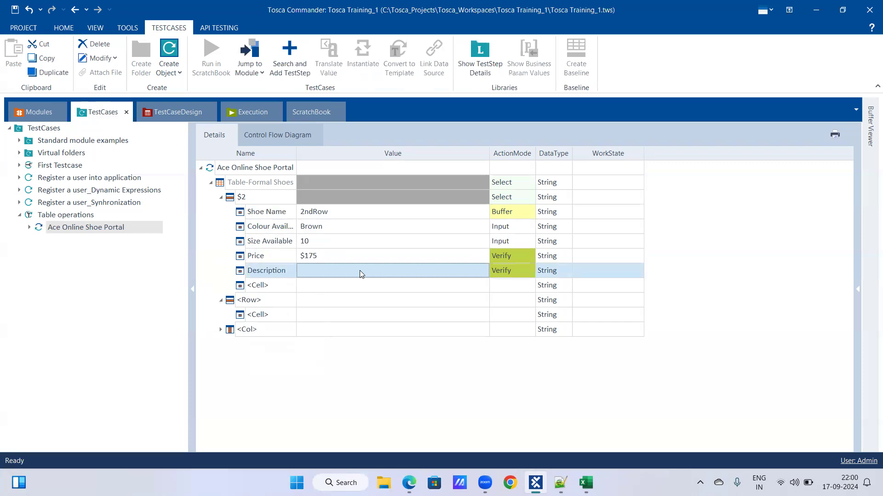
left_click(361, 273)
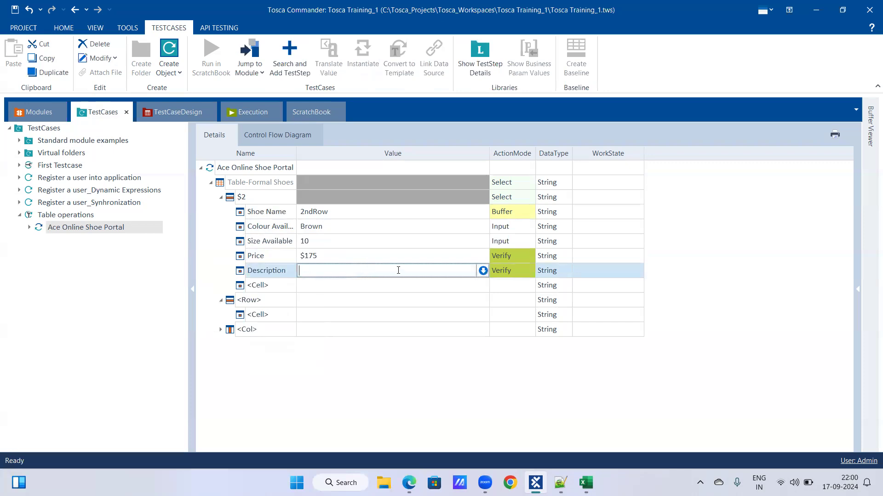
left_click(528, 272)
left_click(531, 272)
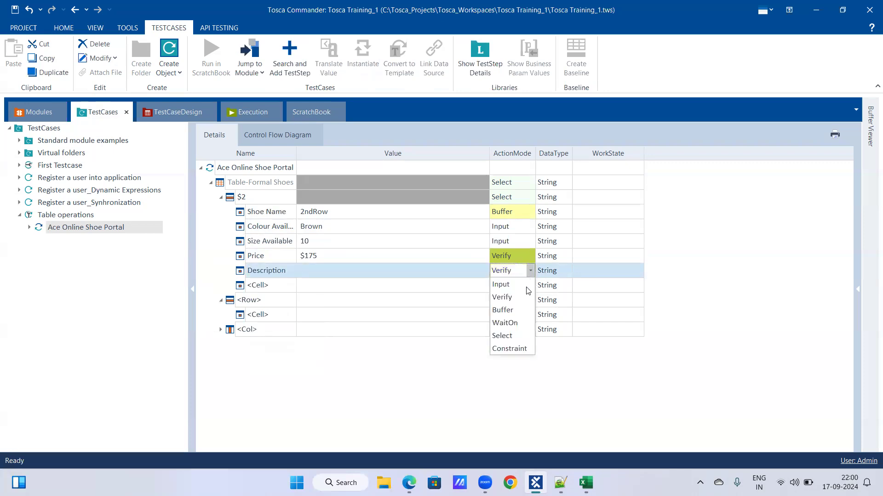
left_click(517, 311)
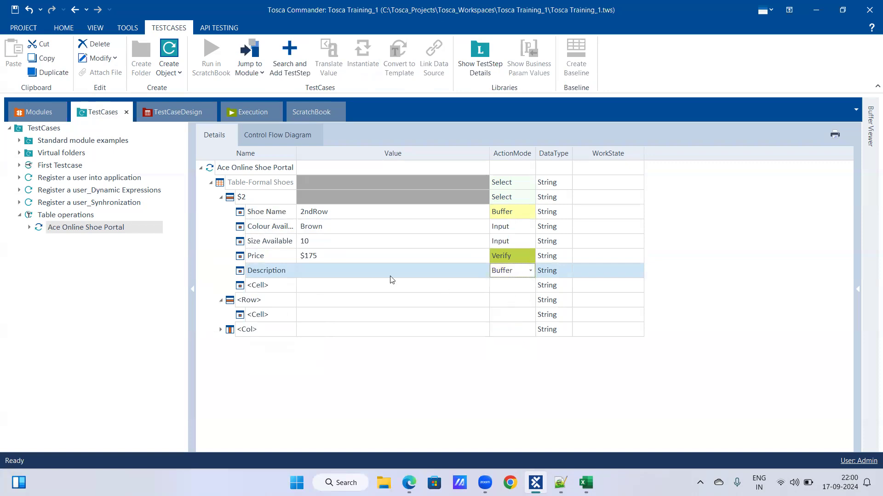
Name the Description cell's buffer Shoe_dec
left_click(389, 276)
left_click(384, 258)
left_click(385, 284)
left_click(382, 274)
left_click(368, 271)
key("BackSpace")
key("BackSpace")
key("BackSpace")
key("BackSpace")
key("BackSpace")
key("BackSpace")
key("BackSpace")
key("BackSpace")
key("BackSpace")
key("BackSpace")
key("BackSpace")
type("Shoe_dec")
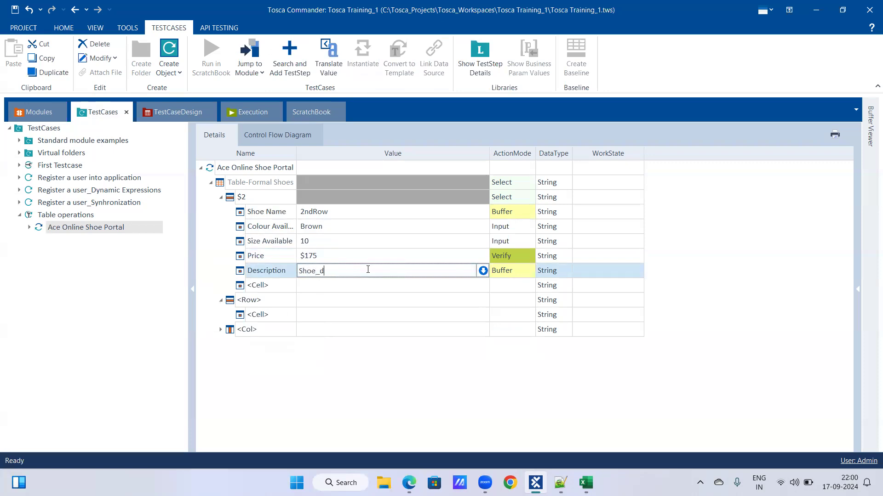
key("Return")
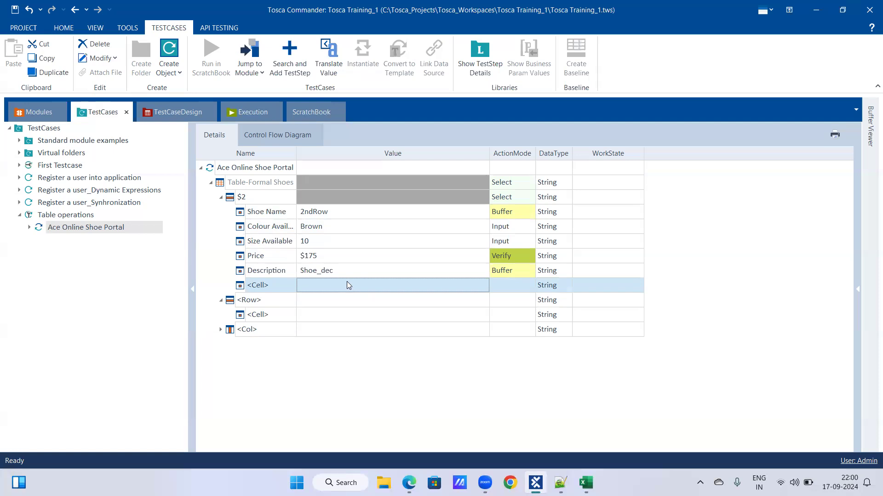
Run the Ace Online Shoe Portal test step in ScratchBook and expand all of its results in Tosca Commander
right_click(93, 230)
left_click(119, 282)
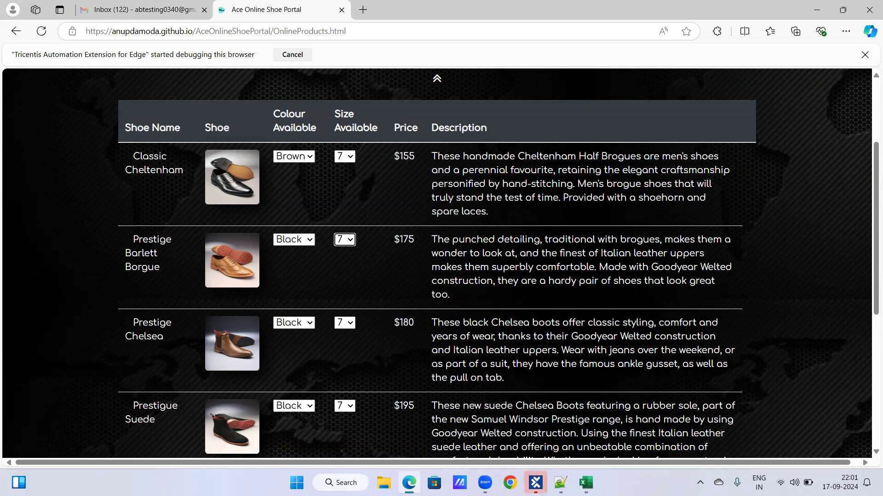
left_click(535, 482)
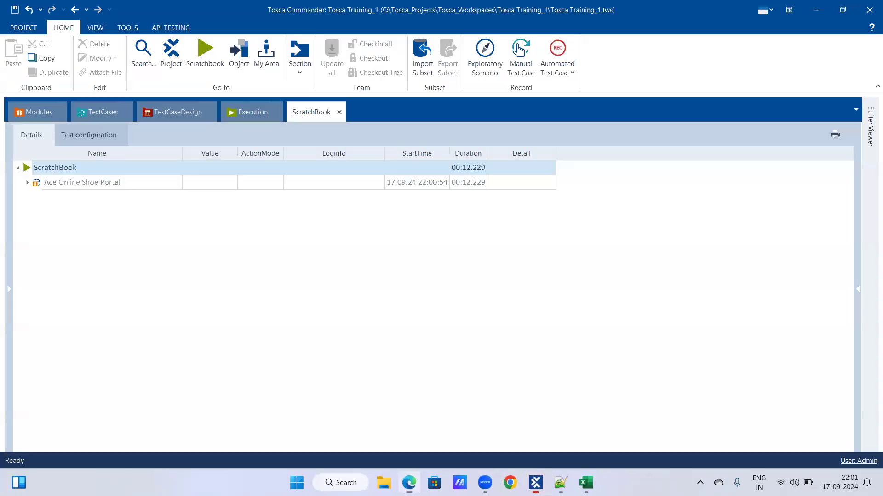
right_click(85, 184)
left_click(170, 158)
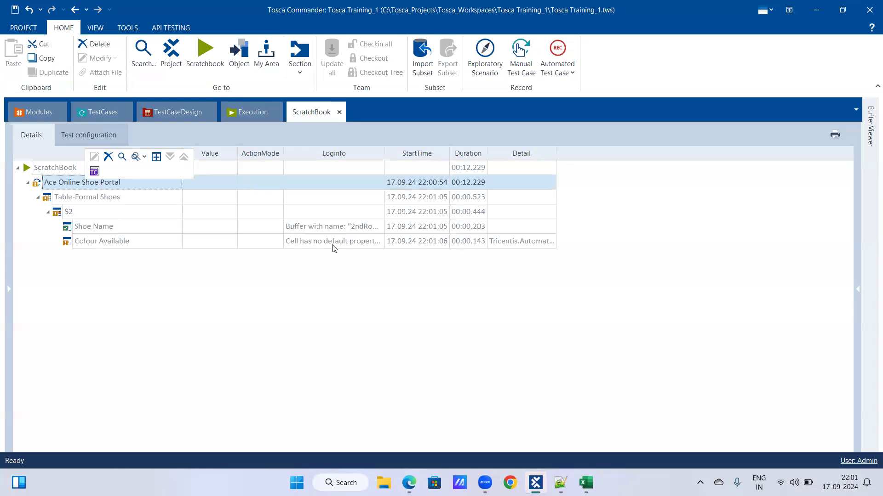
Read the Colour Available log info in the run results and jump to its test step value
left_click(346, 242)
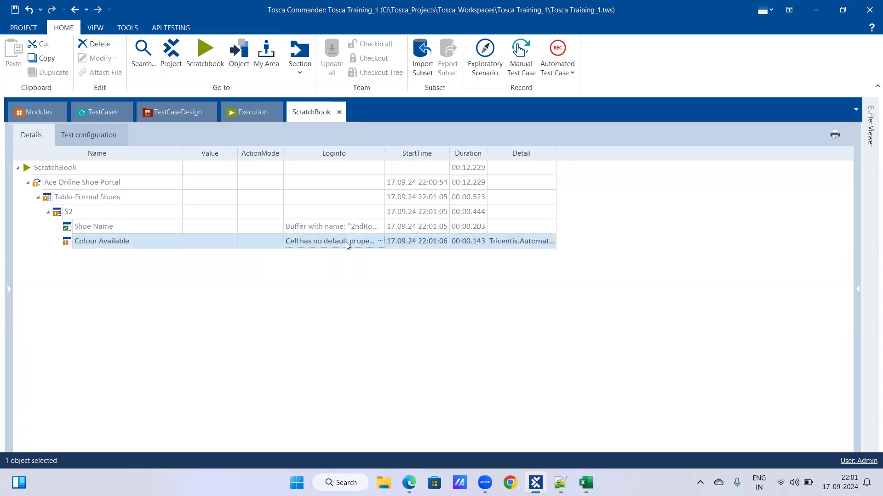
left_click(381, 242)
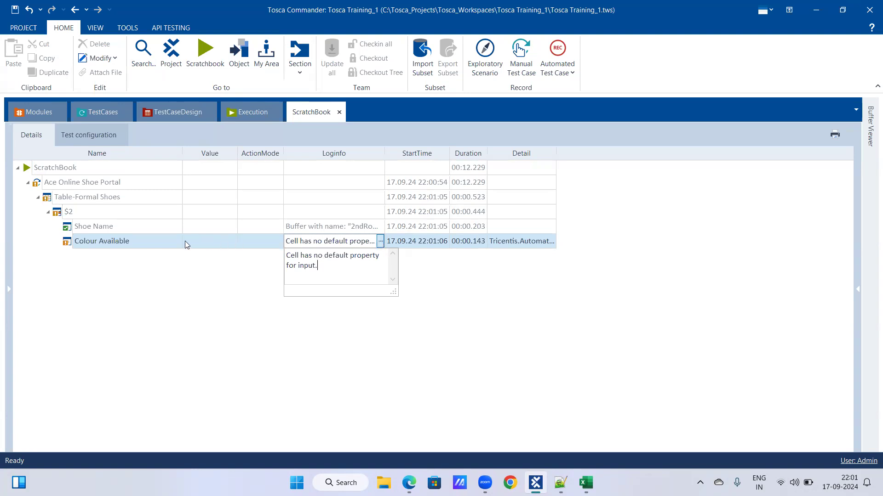
right_click(86, 241)
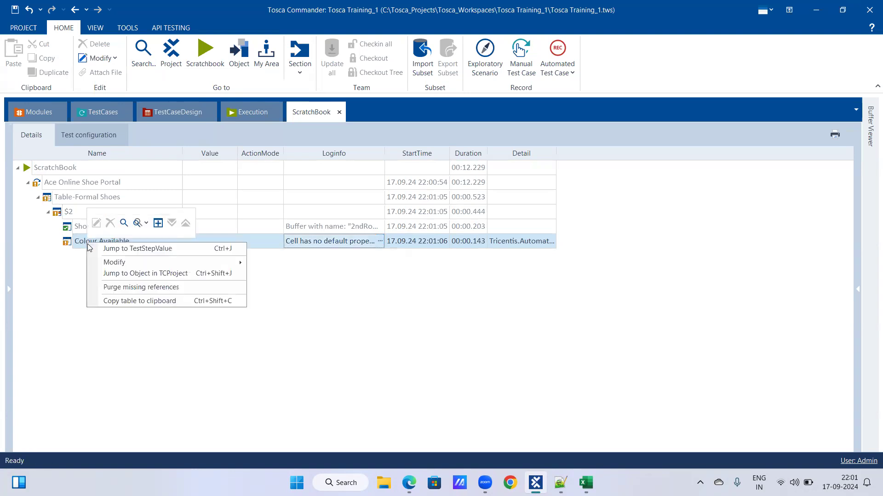
left_click(111, 249)
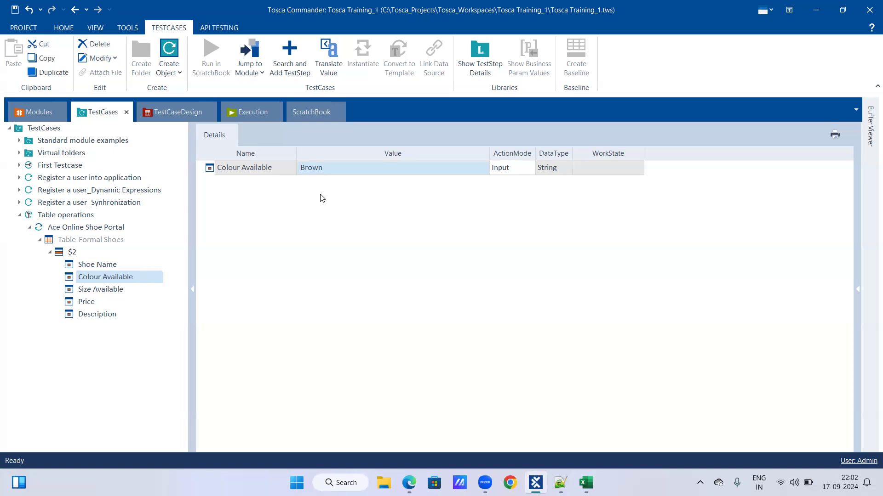
left_click(315, 119)
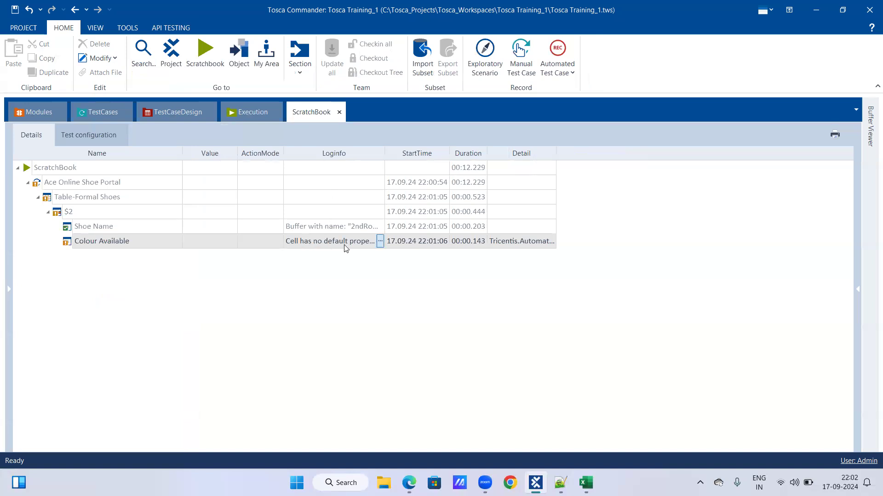
right_click(146, 244)
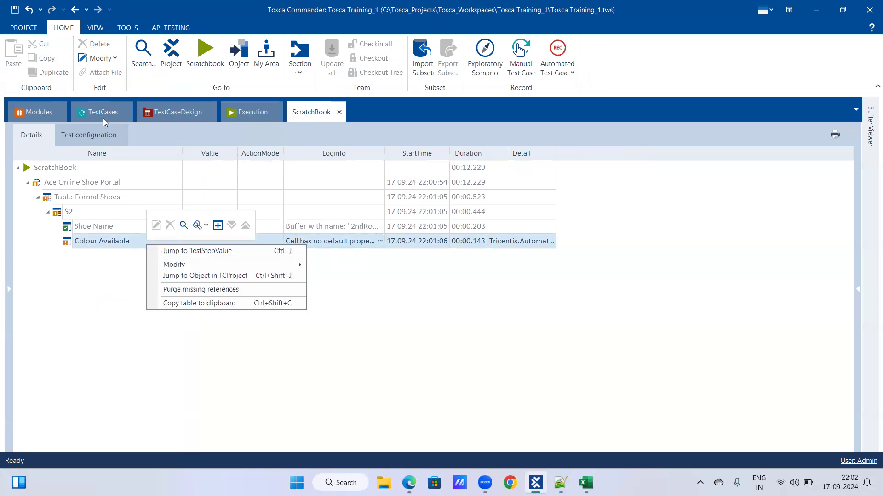
left_click(161, 252)
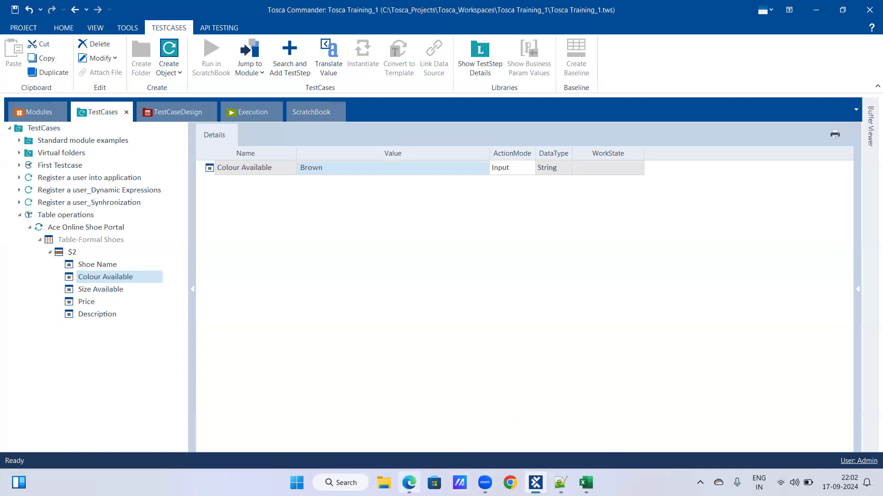
Switch to the shoe portal in Edge and try the Brown and Black colour options of the second shoe, ending on Black
left_click(408, 483)
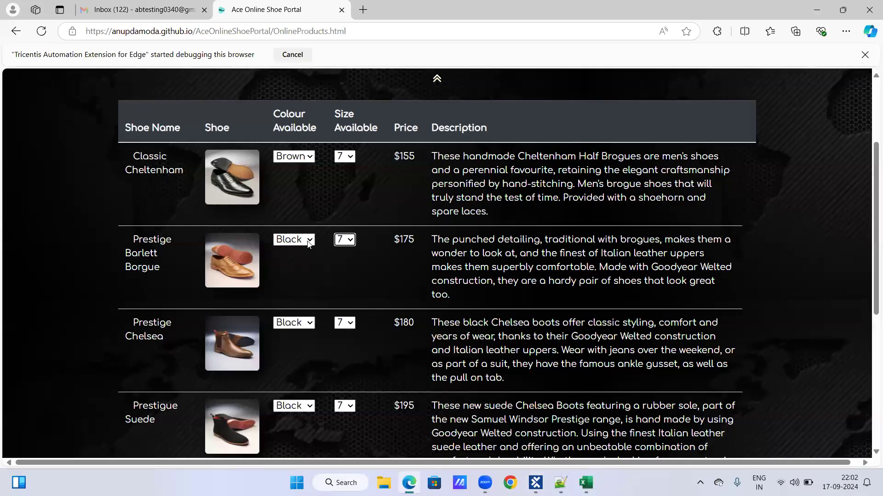
left_click(308, 241)
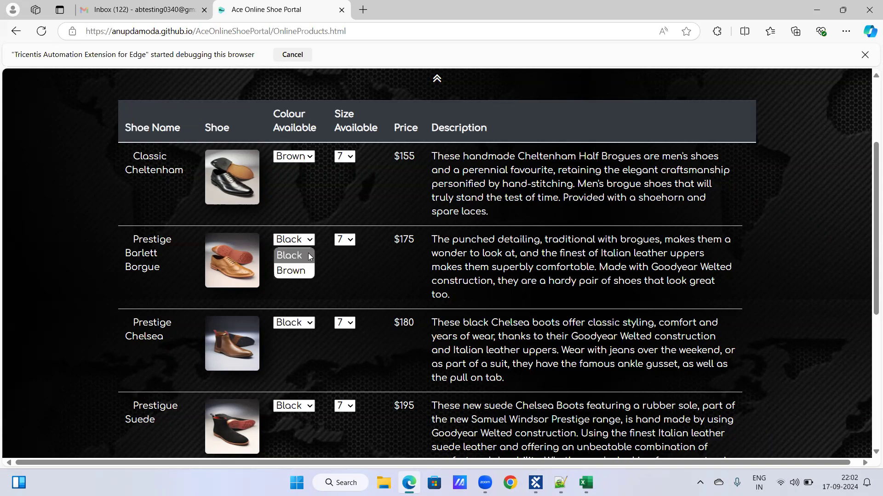
left_click(307, 271)
left_click(308, 242)
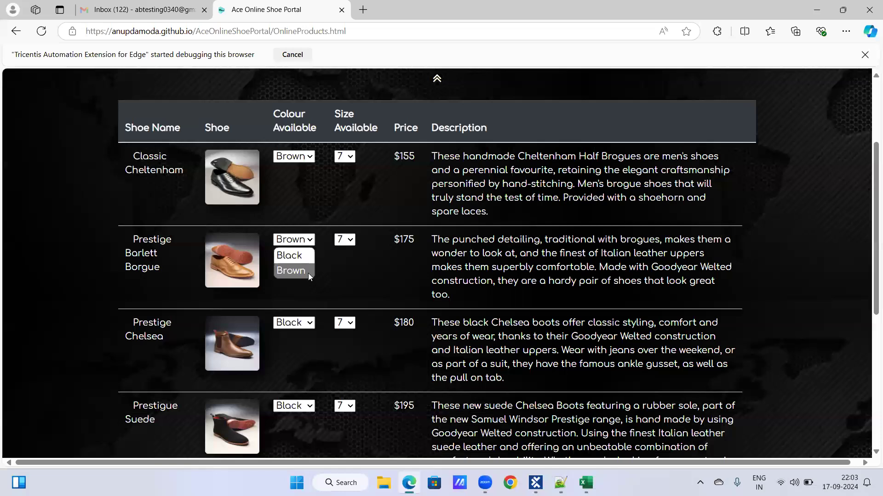
left_click(308, 273)
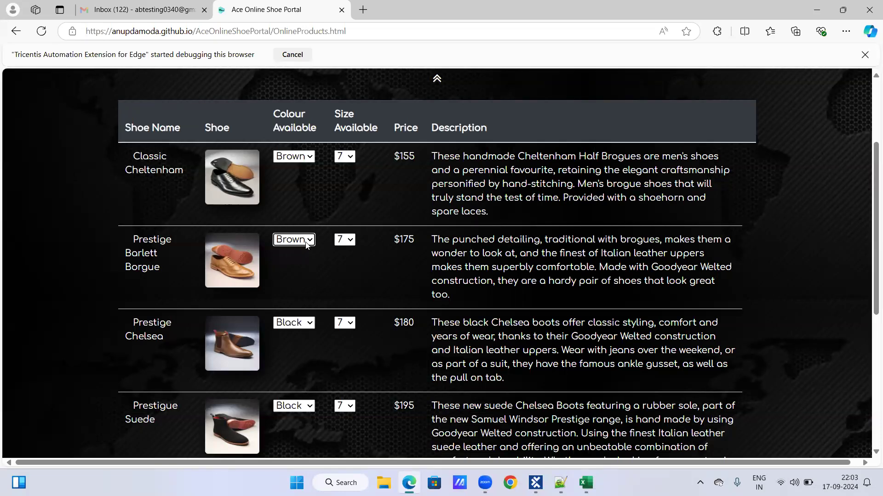
left_click(306, 243)
left_click(308, 270)
left_click(311, 243)
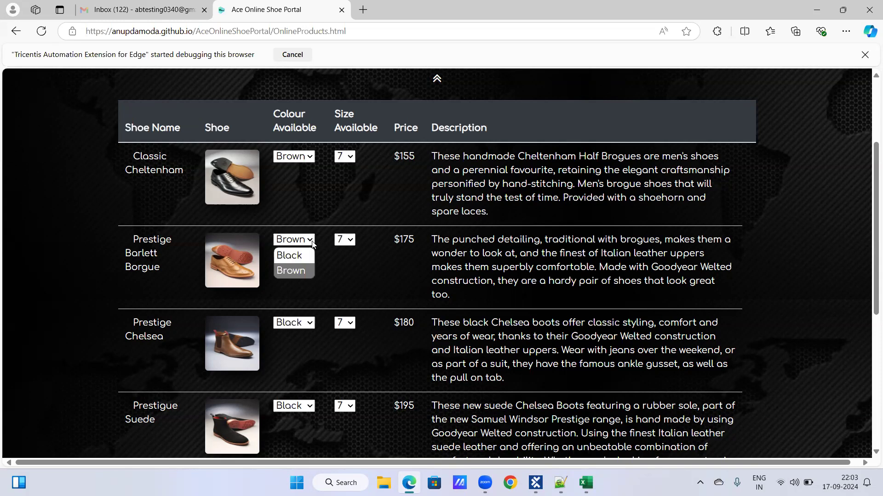
left_click(299, 270)
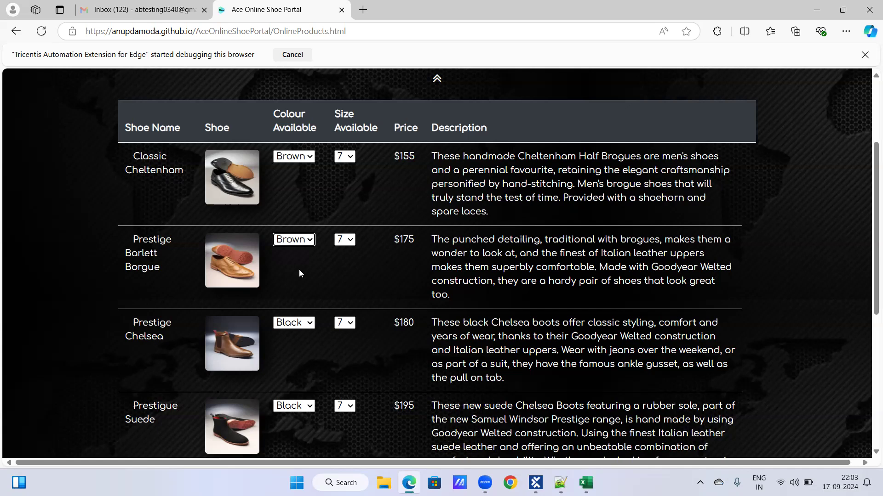
left_click(311, 240)
left_click(302, 270)
left_click(297, 239)
left_click(305, 254)
left_click(306, 241)
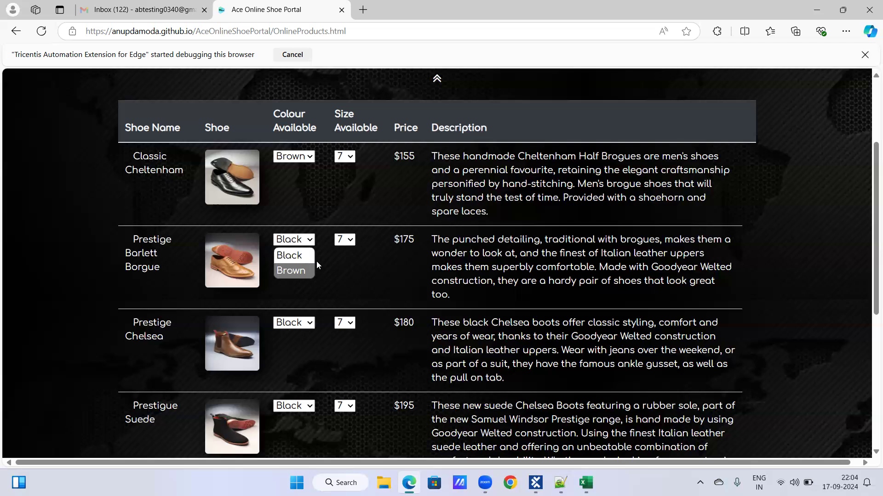
left_click(308, 252)
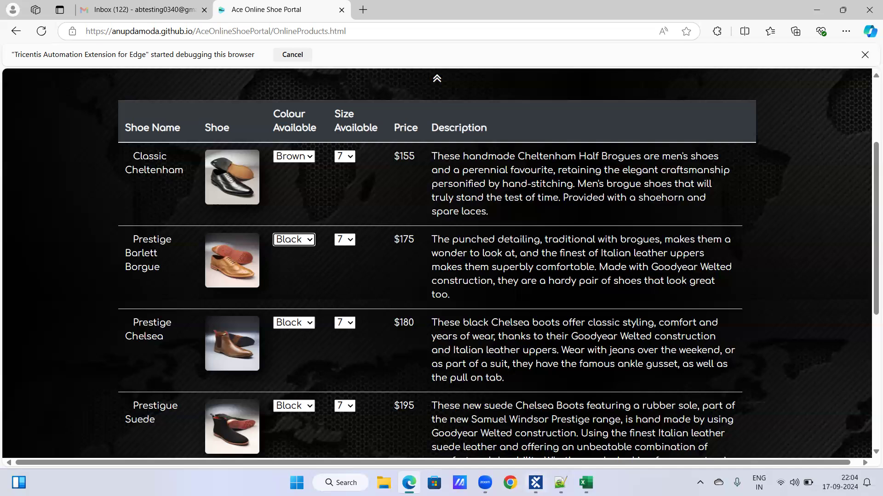
Switch to Tosca Commander and set the Colour Available test step value to {Click}Brown
left_click(535, 483)
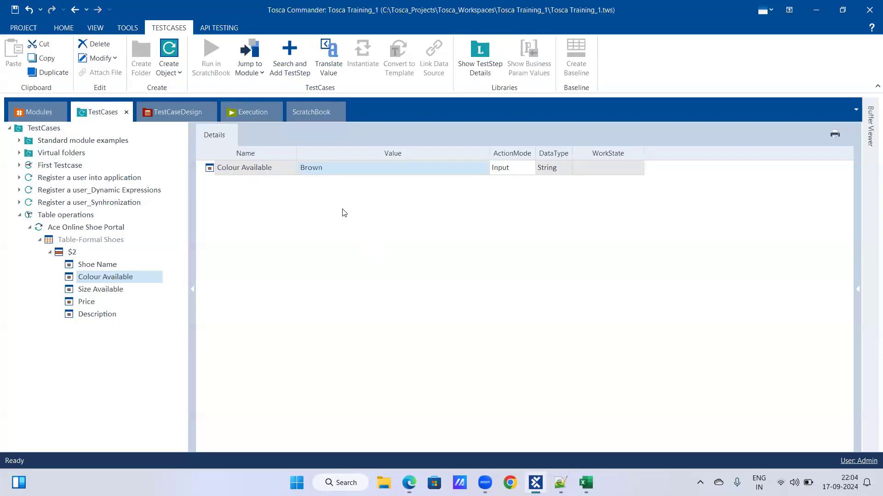
left_click(343, 169)
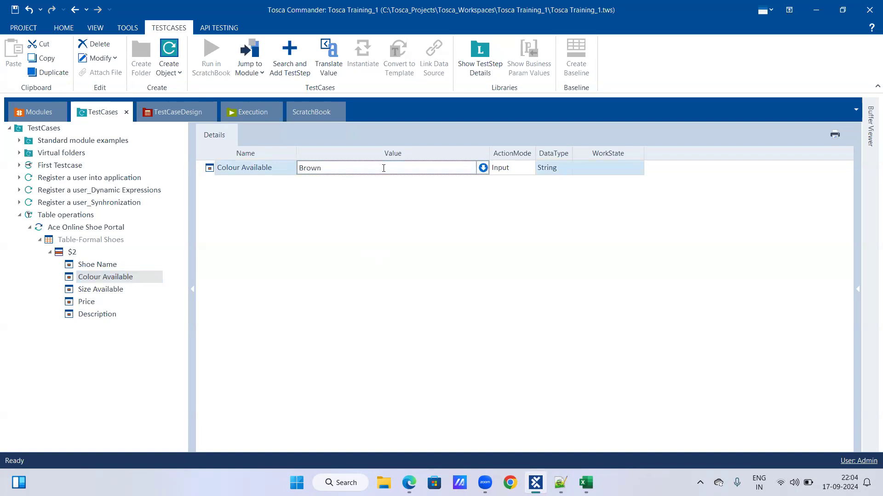
type("{")
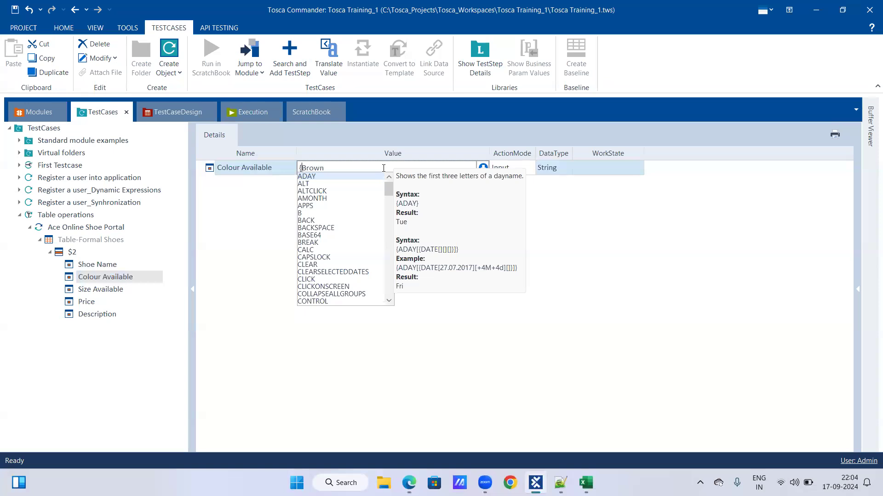
type("Click")
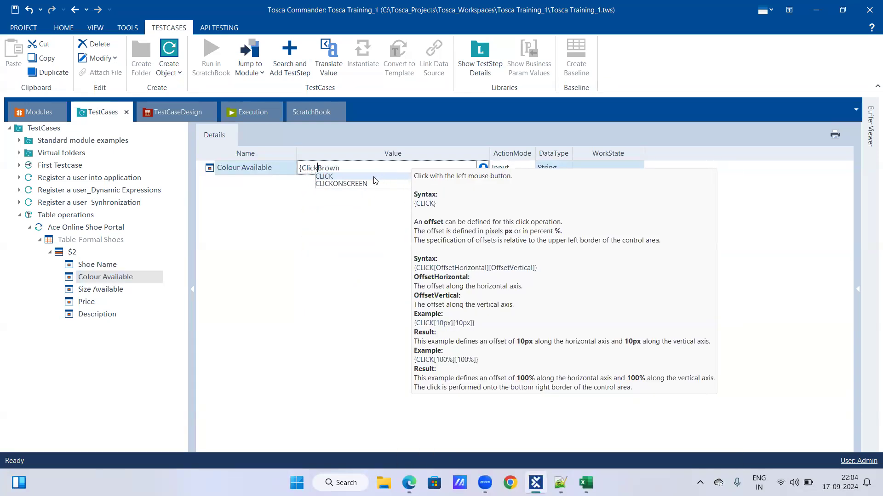
left_click(311, 111)
left_click(92, 112)
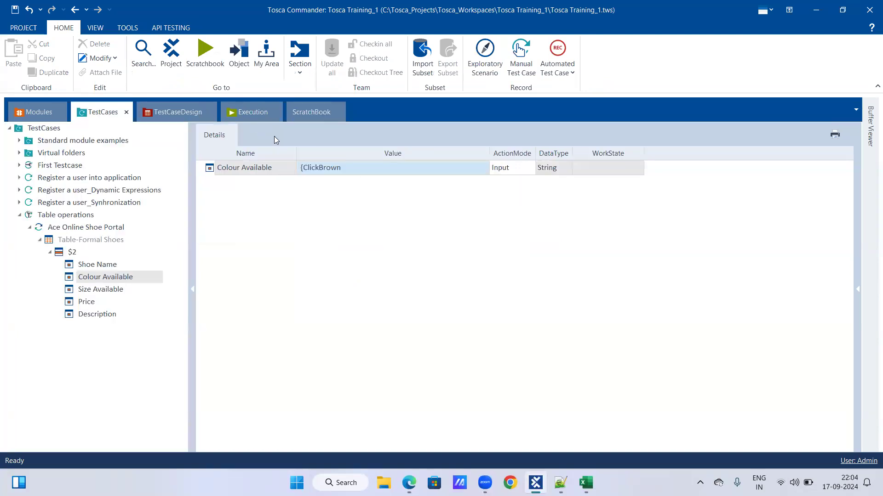
left_click(318, 167)
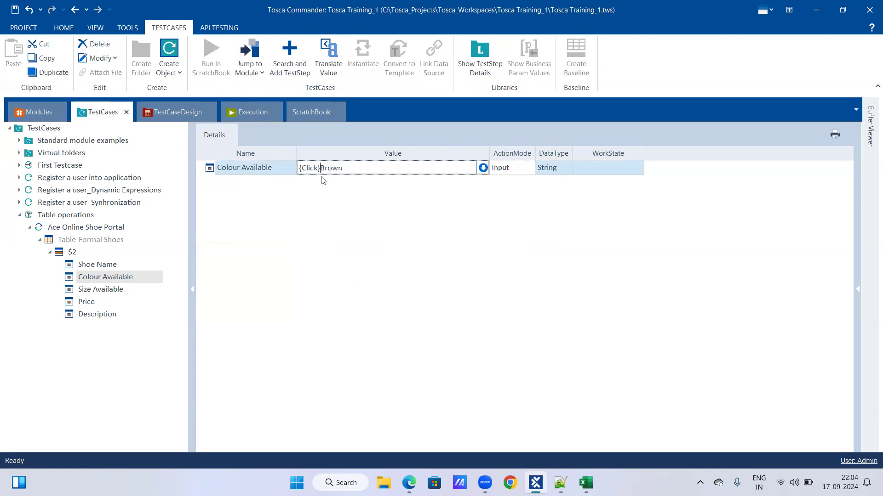
left_click(327, 192)
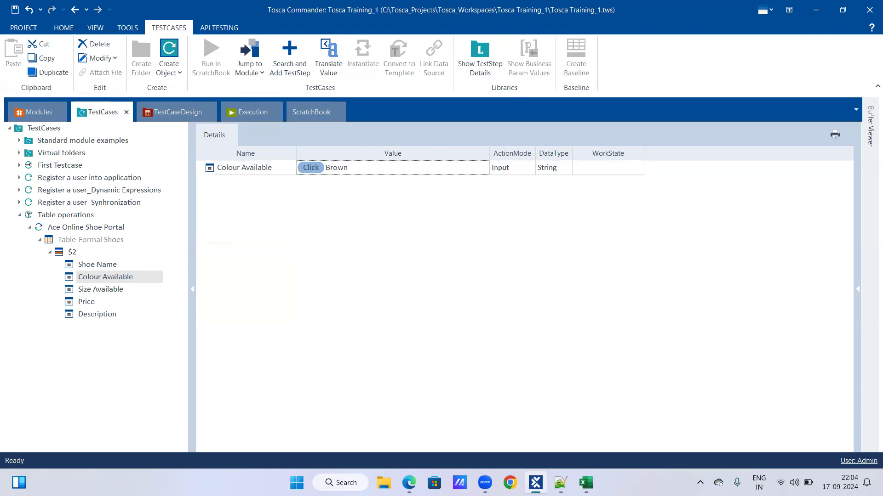
Switch to the shoe portal in Edge and view the colour options offered for the second formal shoe
left_click(409, 482)
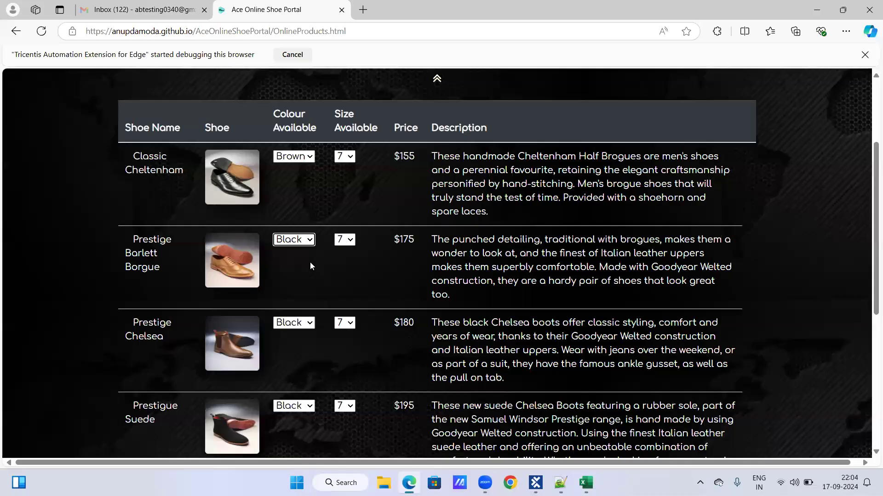
left_click(301, 239)
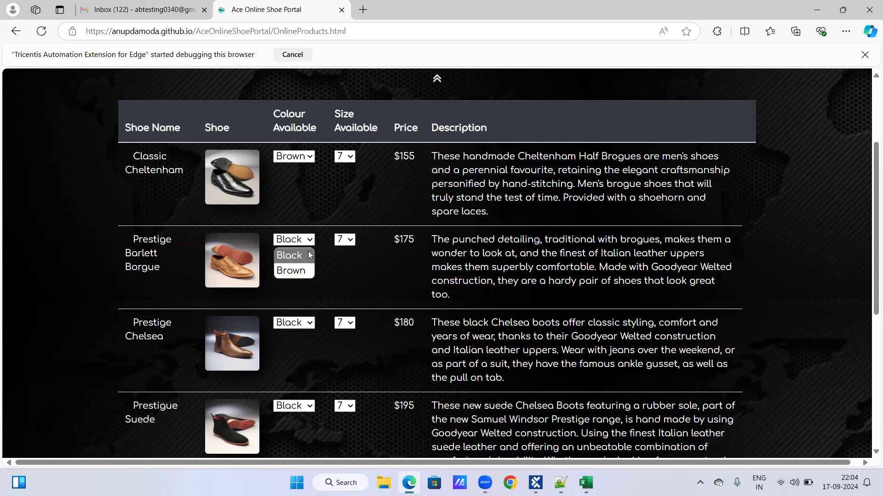
left_click(392, 285)
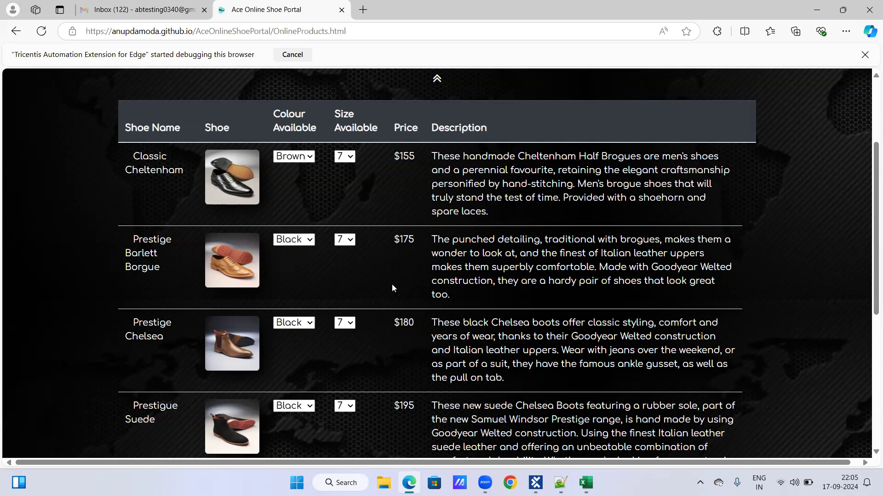
left_click(410, 483)
Open the Size Available test step value in Tosca Commander and check the second shoe's size options in Edge
left_click(103, 291)
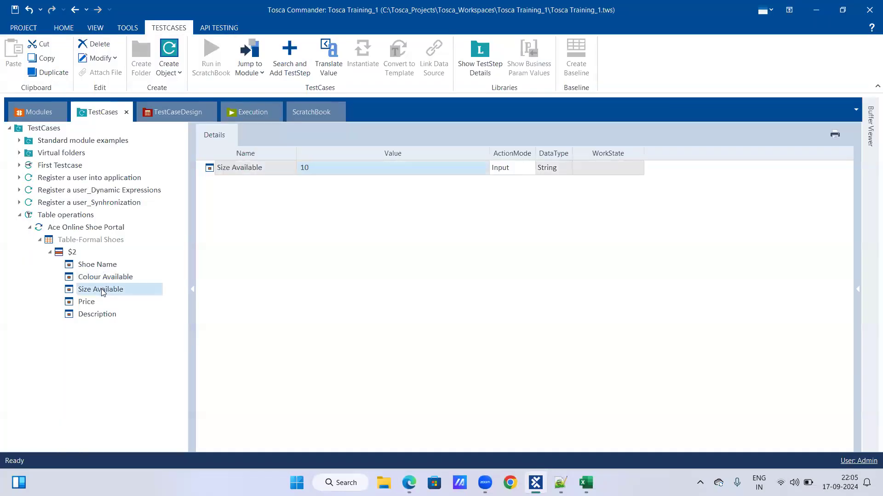
left_click(409, 482)
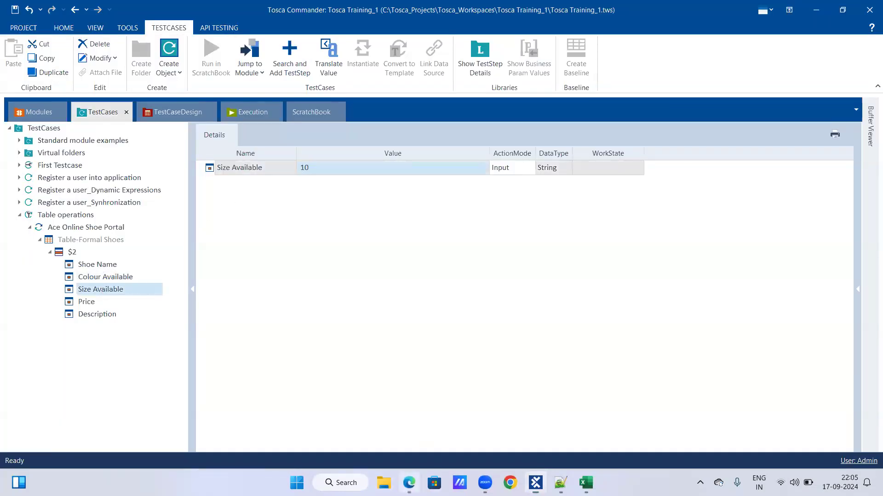
left_click(345, 240)
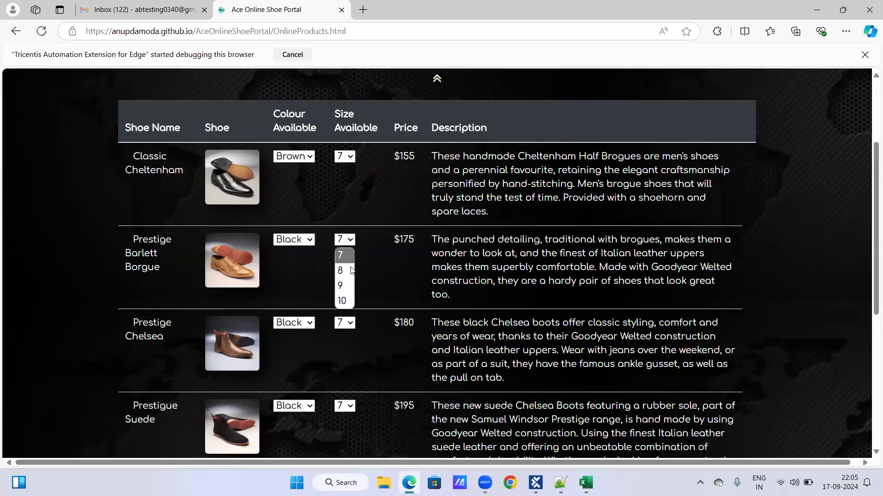
left_click(373, 276)
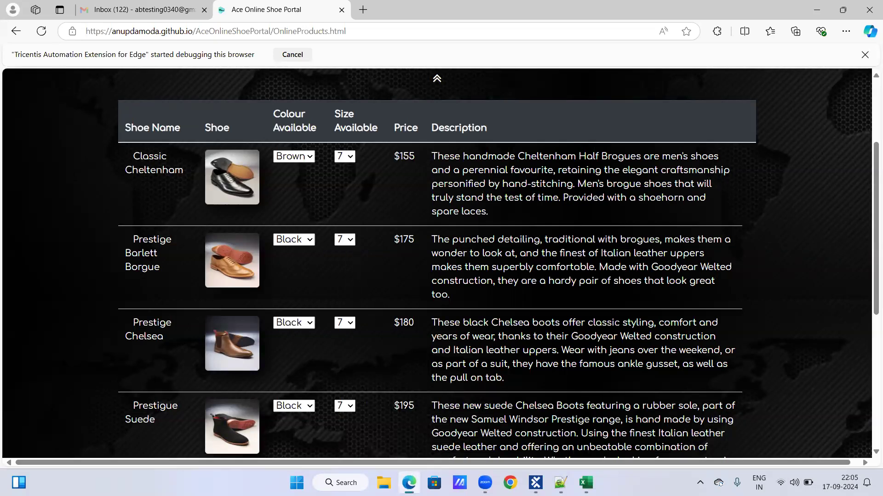
left_click(410, 481)
Set the Size Available test step value to {Click}10 in Tosca Commander
left_click(303, 171)
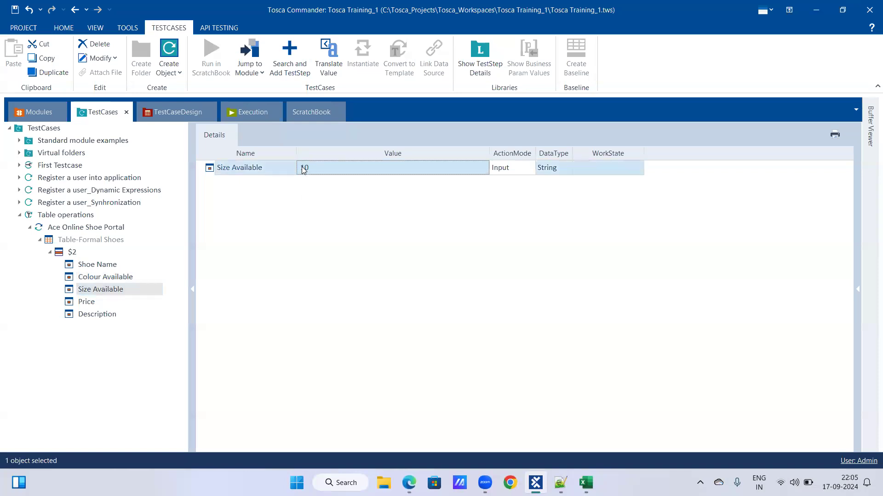
type("10")
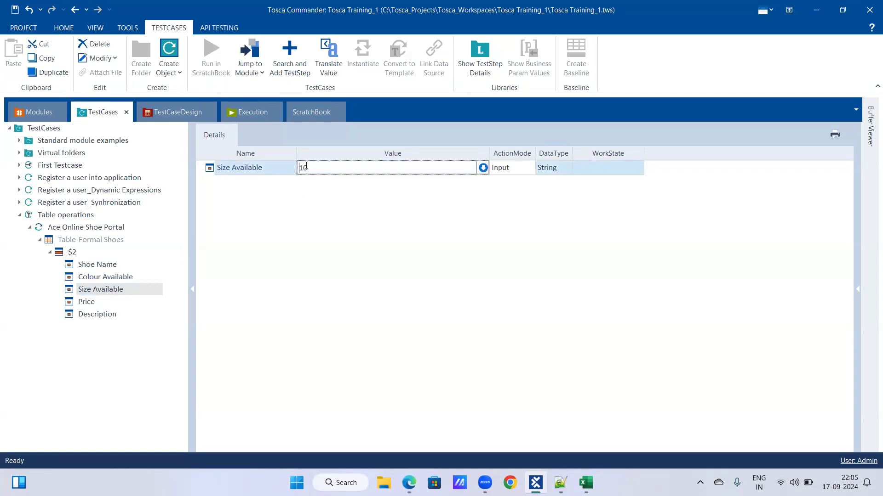
type("{C")
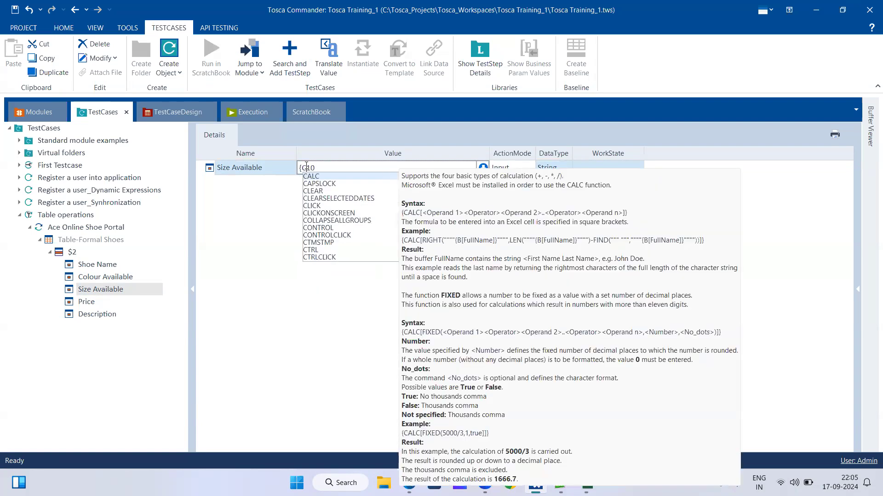
type("lick")
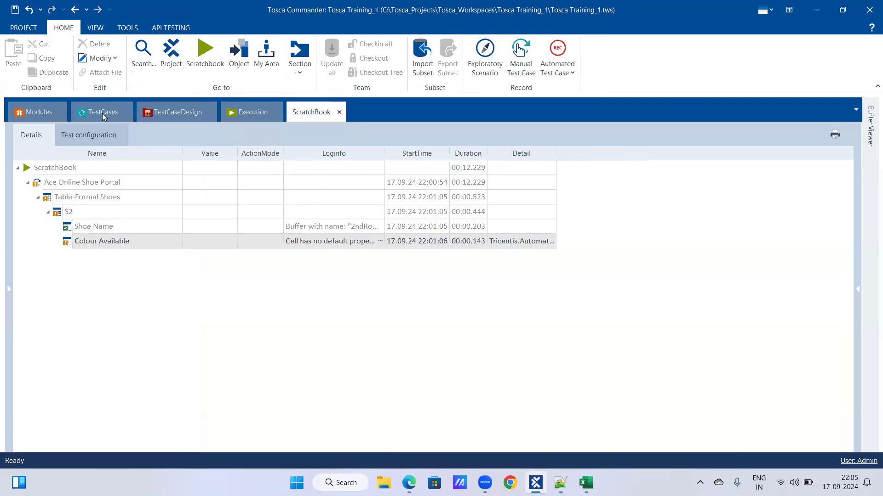
left_click(102, 113)
left_click(318, 168)
type("}")
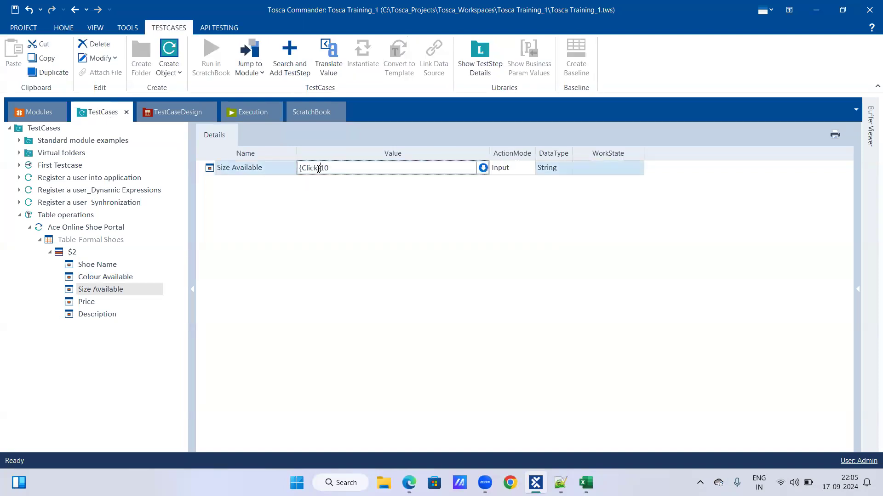
key("Return")
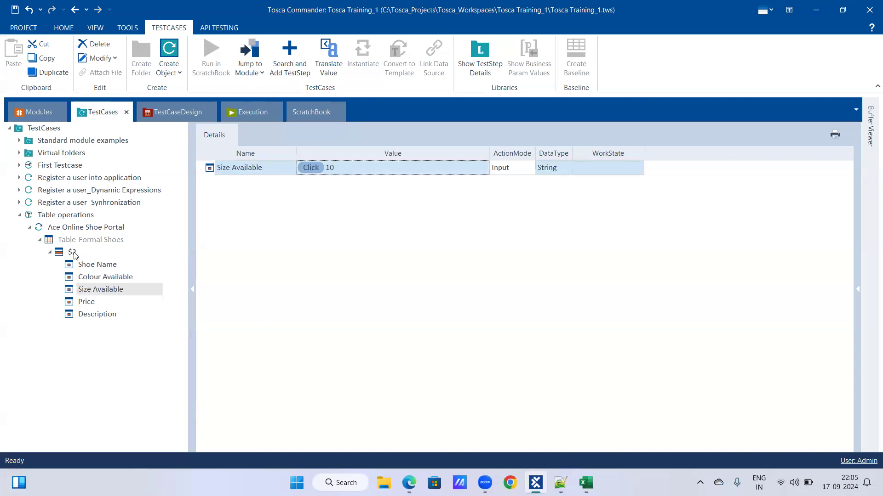
Run the Ace Online Shoe Portal test step in ScratchBook with the updated colour and size values
left_click(86, 280)
left_click(90, 227)
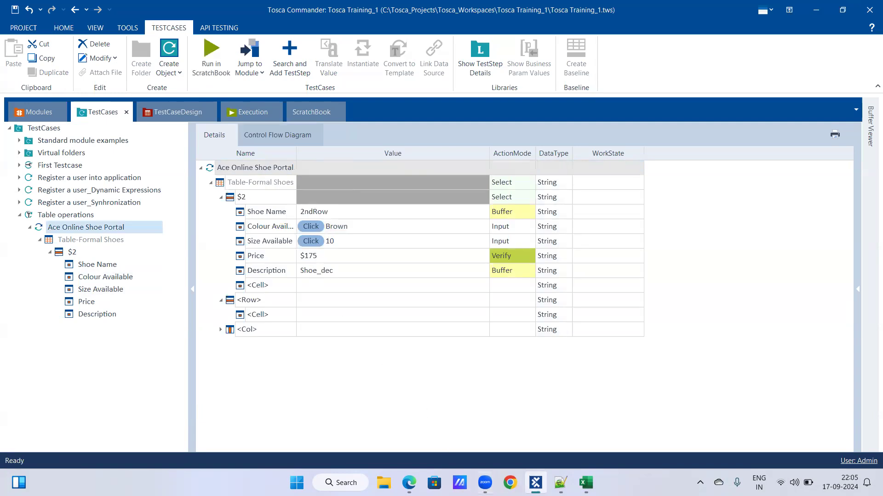
left_click(536, 482)
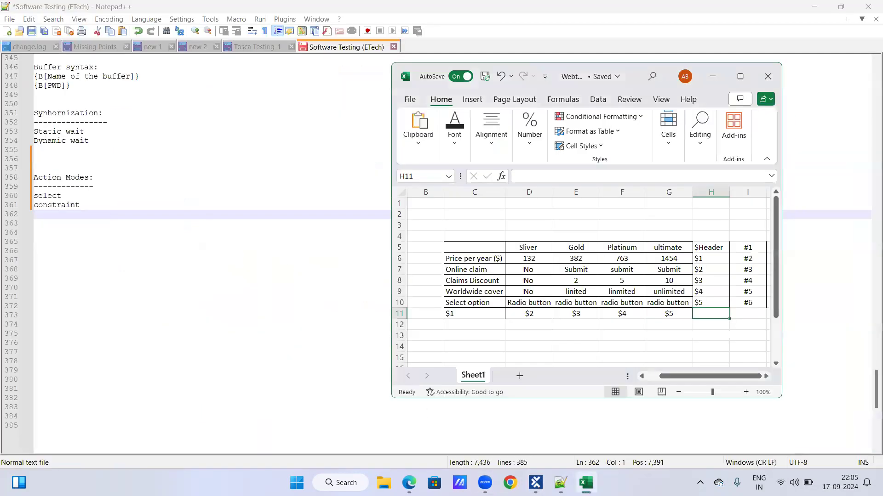
left_click(808, 6)
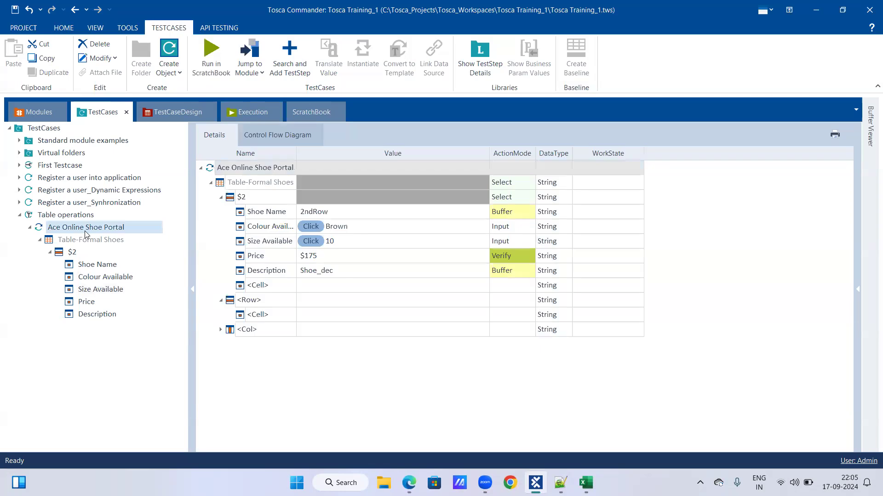
right_click(86, 232)
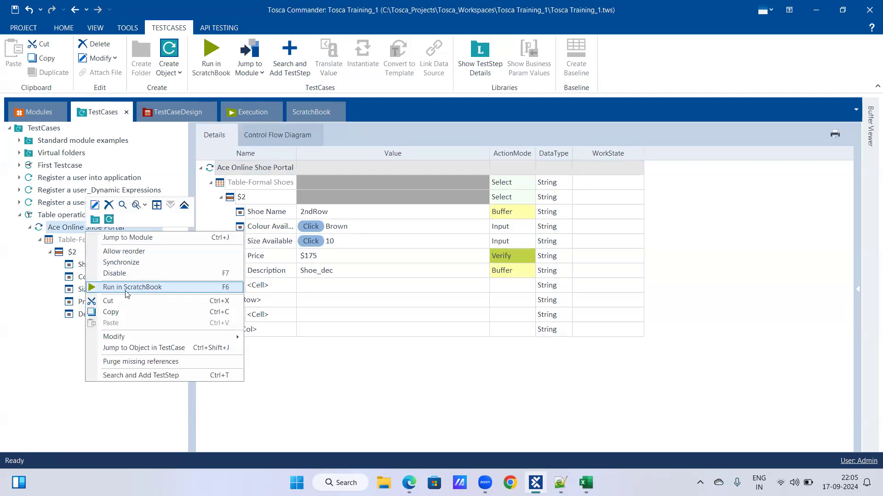
left_click(127, 288)
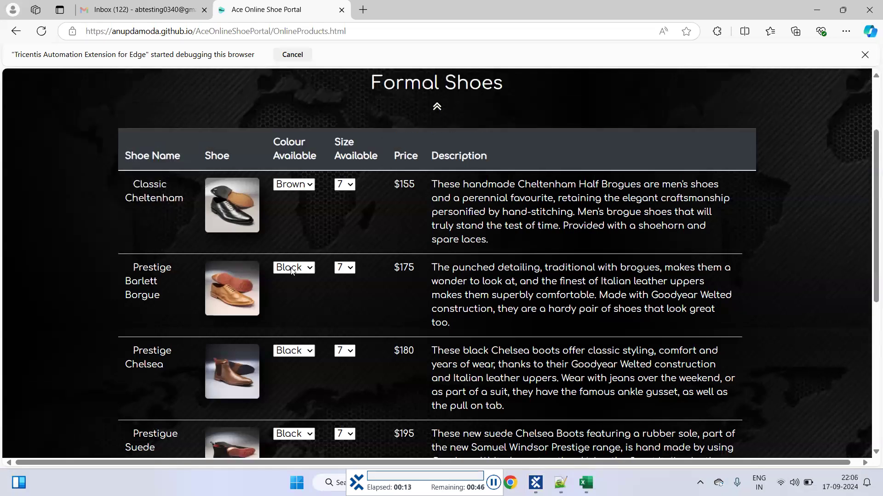
left_click(292, 267)
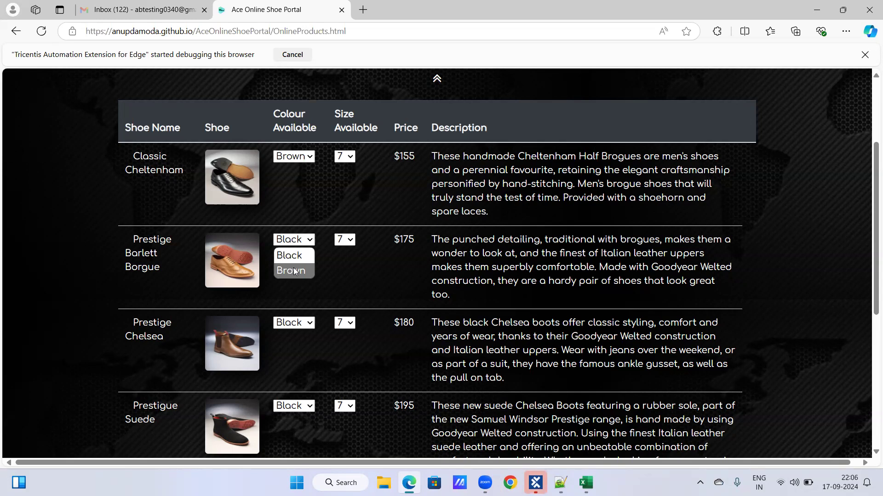
Return to Tosca Commander and expand all ScratchBook results of the Ace Online Shoe Portal run
left_click(535, 481)
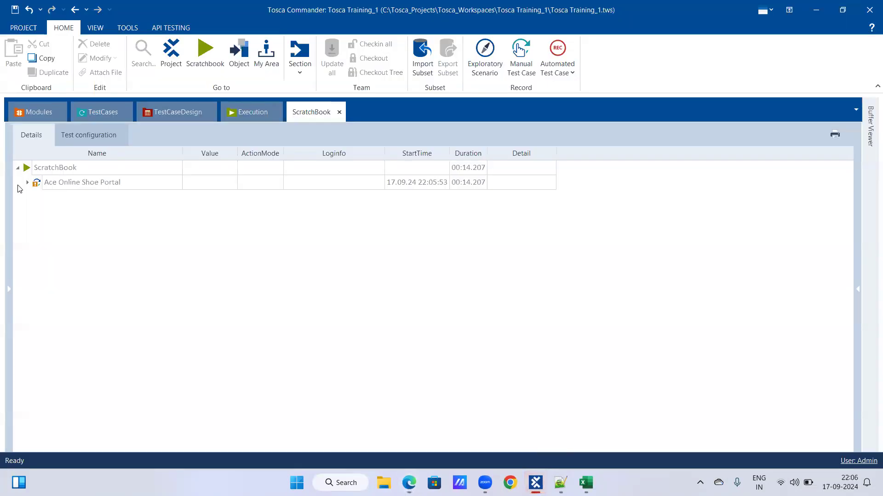
right_click(65, 180)
left_click(137, 154)
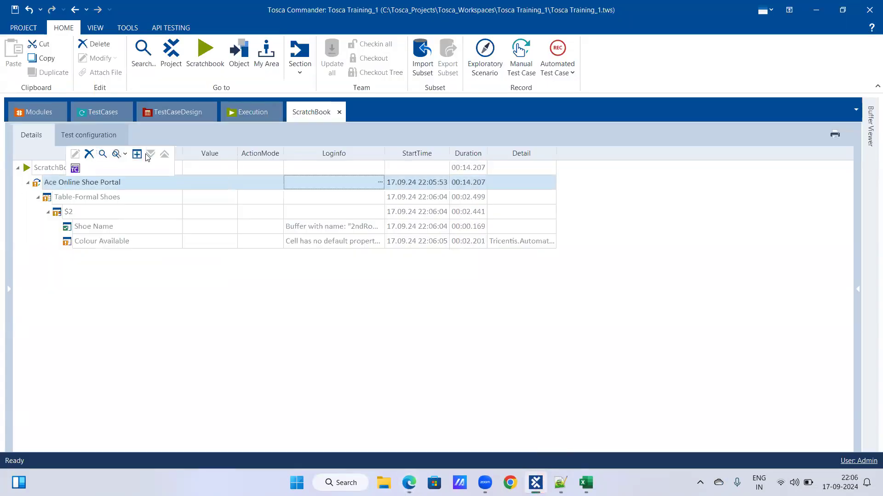
Rerun the Ace Online Shoe Portal test step in ScratchBook from the test cases
left_click(86, 110)
right_click(102, 227)
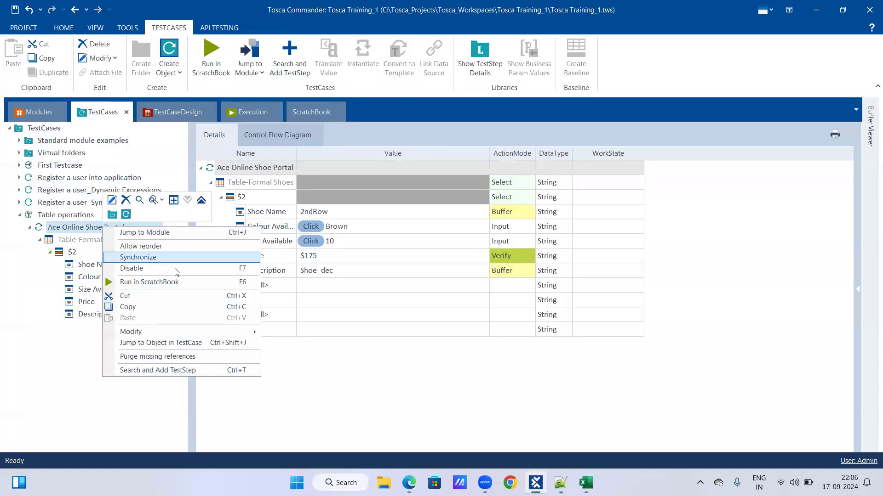
left_click(175, 280)
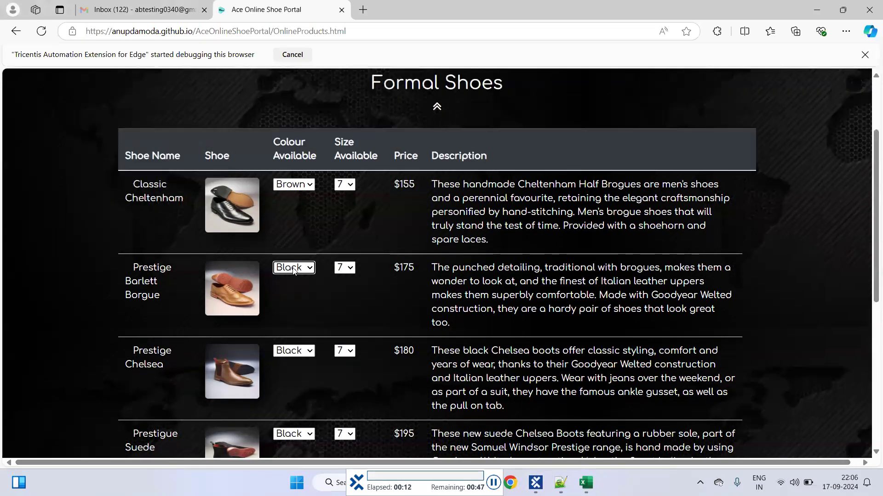
left_click(294, 268)
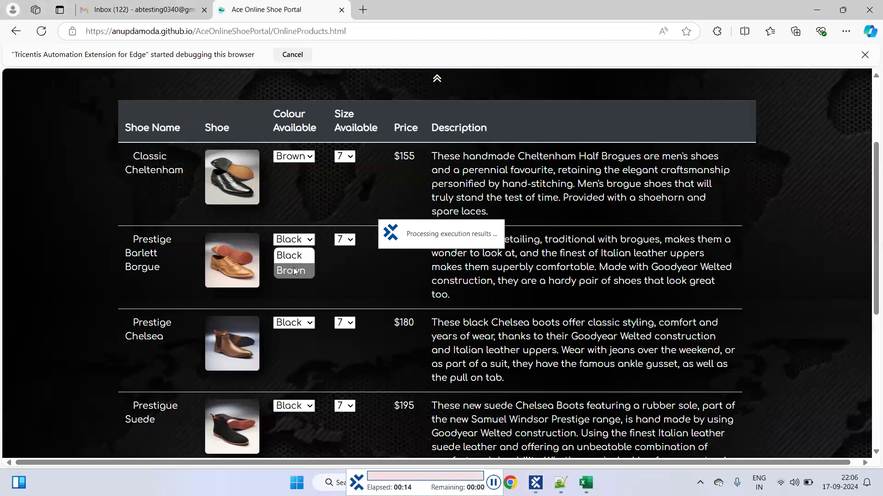
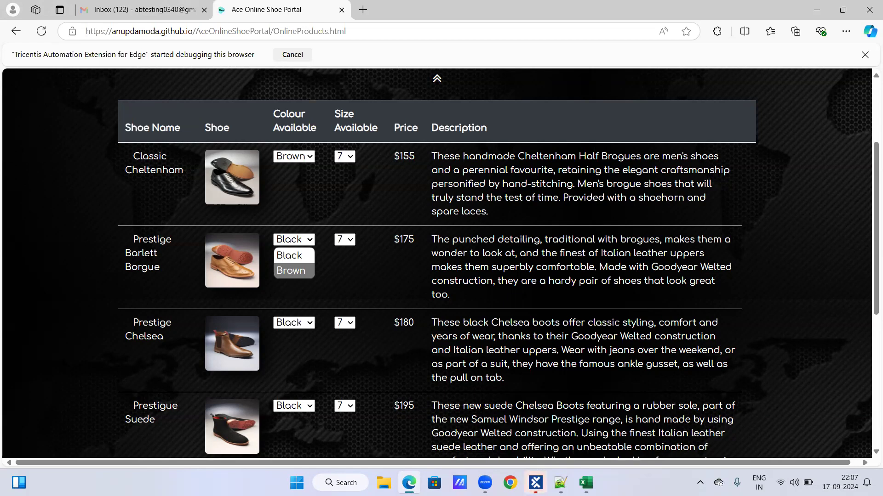
Switch to the Notepad++ training notes and add a dash-underlined "Sendkeys:" heading below the Action Modes section
left_click(536, 483)
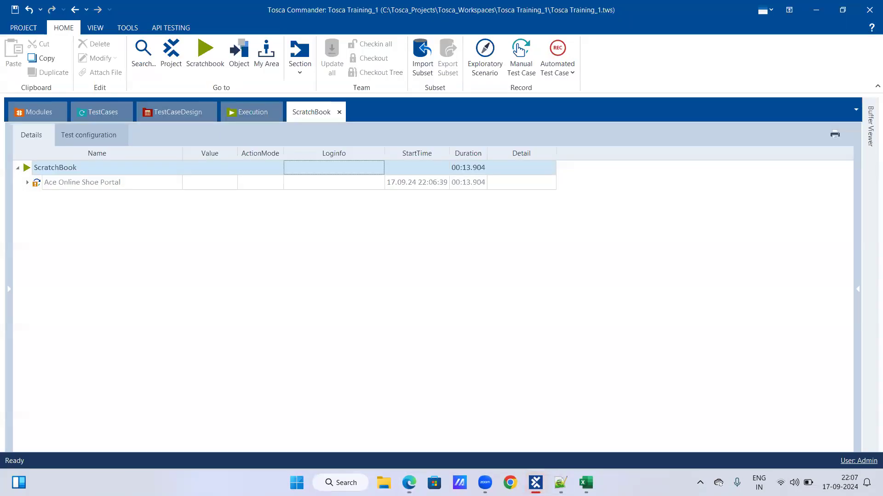
key("alt+Tab")
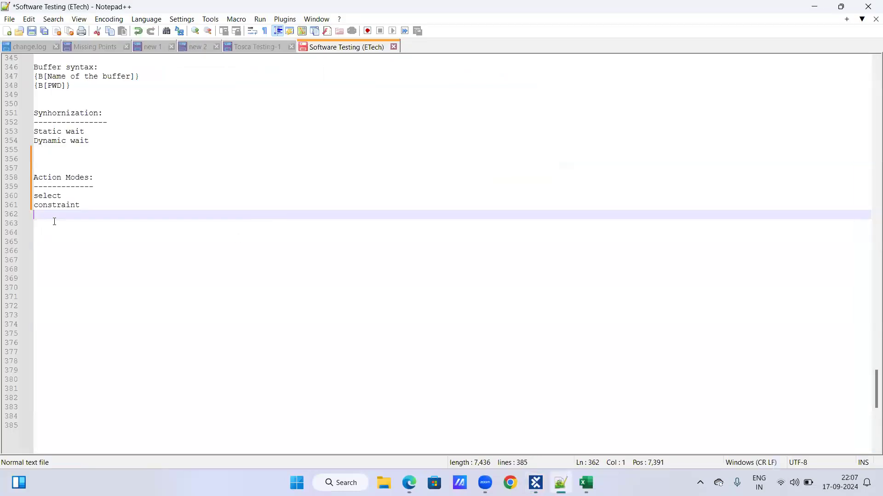
key("Return")
key("Return")
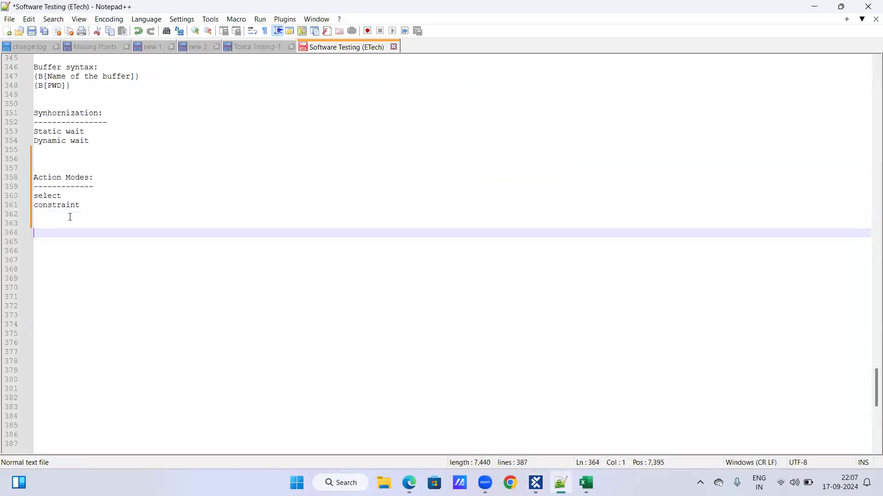
type("Sendkeys:")
key("Return")
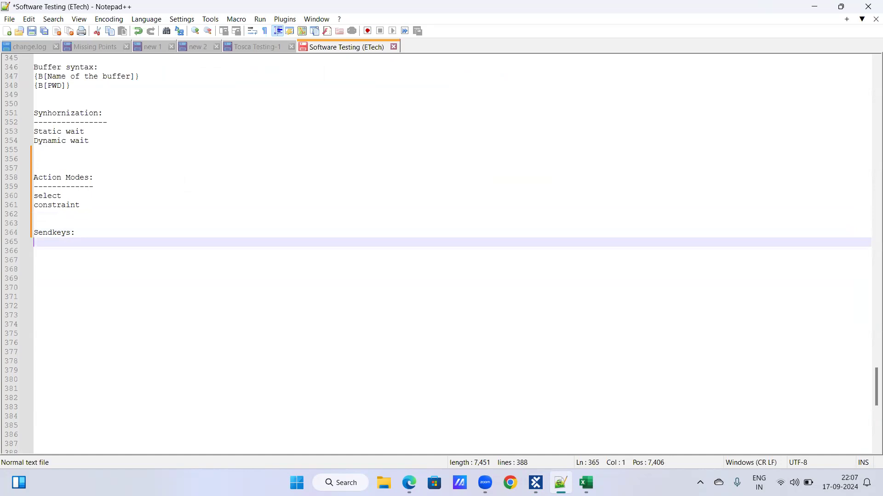
type("---------------")
key("Return")
Write the syntax line {Sendkeys["Brown"]} under the Sendkeys heading
type("{")
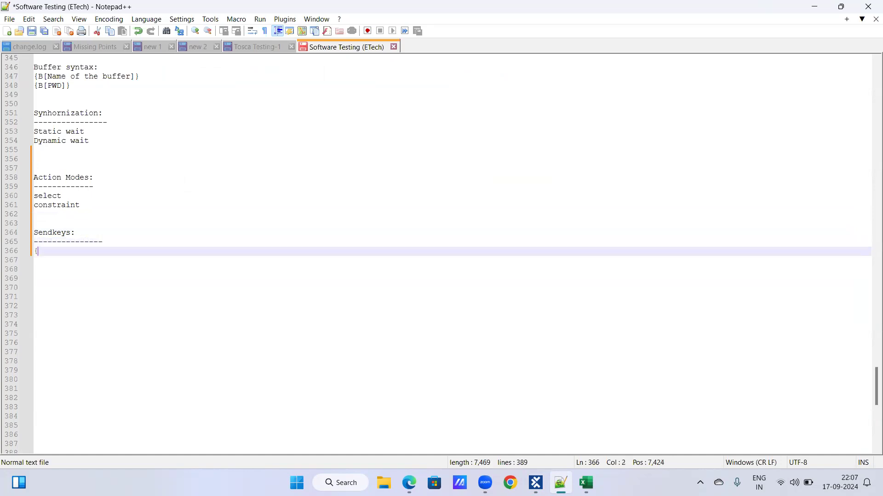
type("Sendkeys[]")
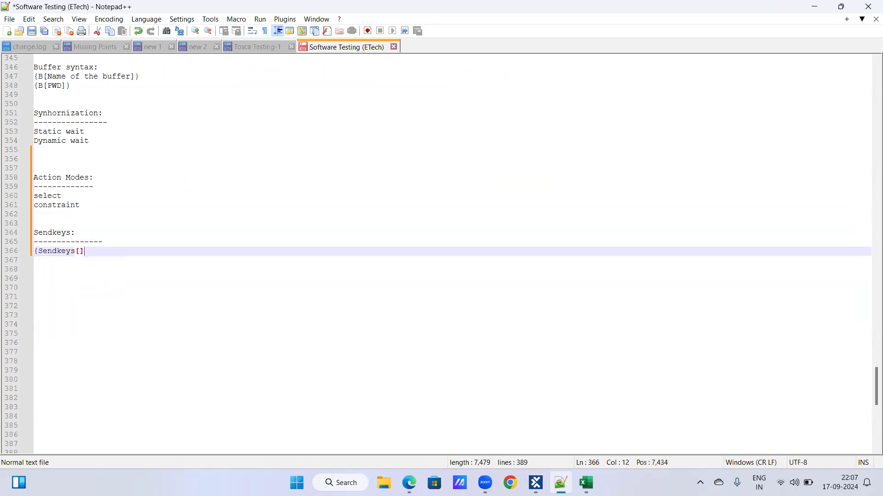
type("}")
key("Return")
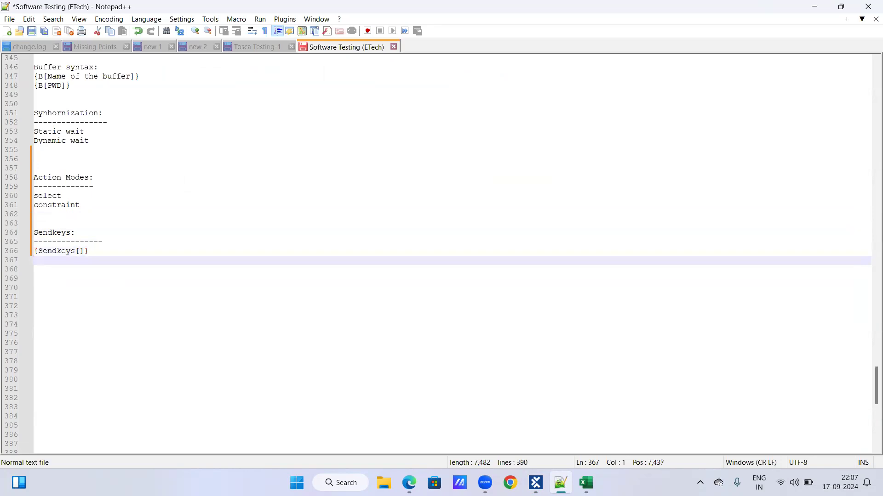
left_click(79, 251)
type("\"\"")
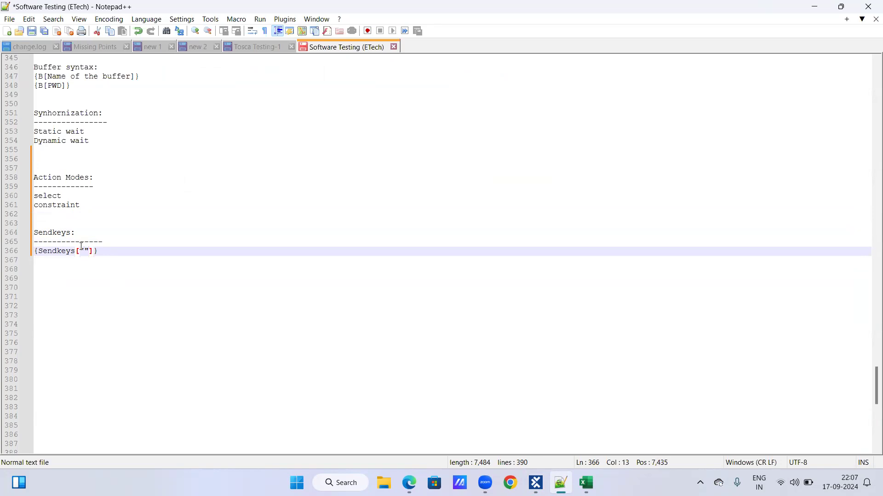
key("Left")
type("Brown")
key("Down")
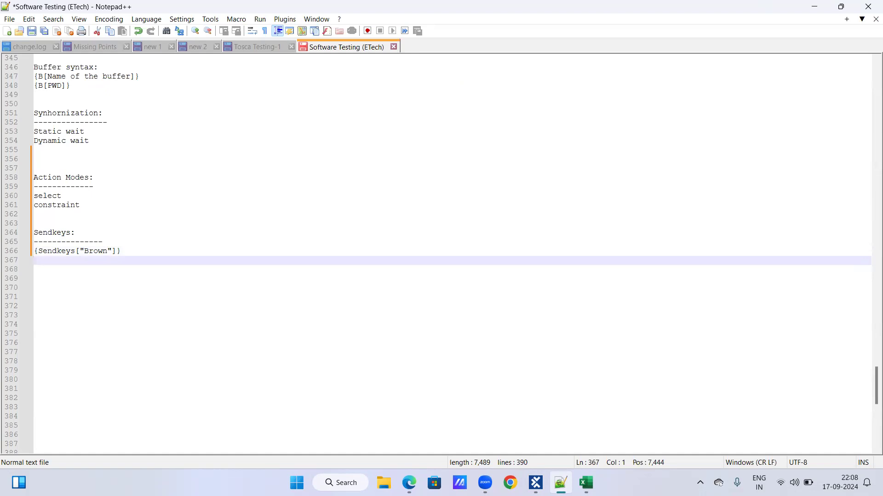
Switch to Tosca Commander and compare the Colour Available and Size Available test step values with the Sendkeys note
key("alt+Tab")
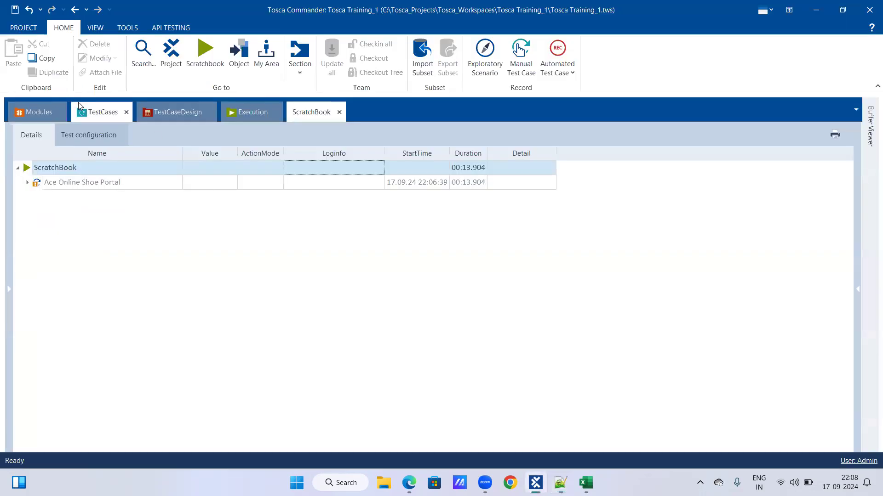
left_click(79, 106)
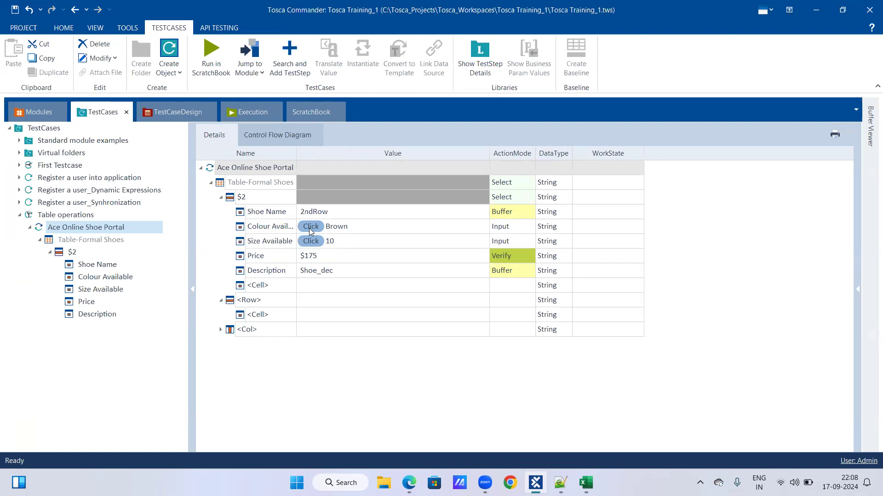
key("alt+Tab")
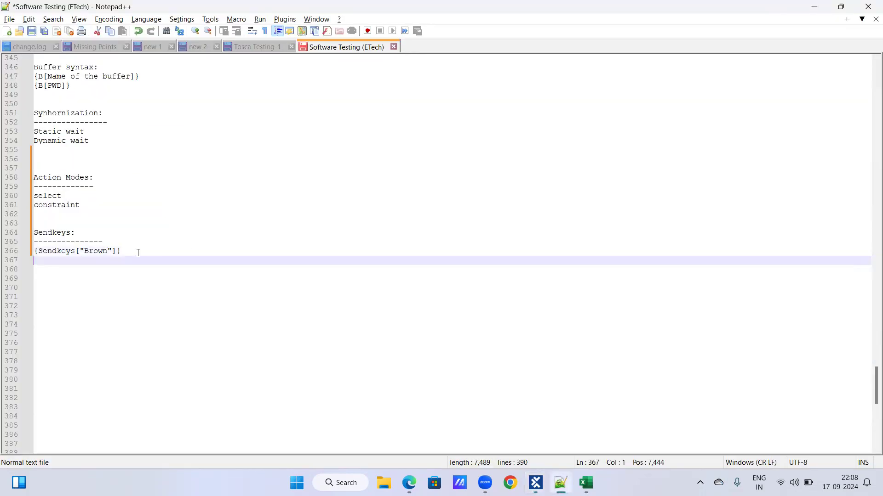
key("alt+Tab")
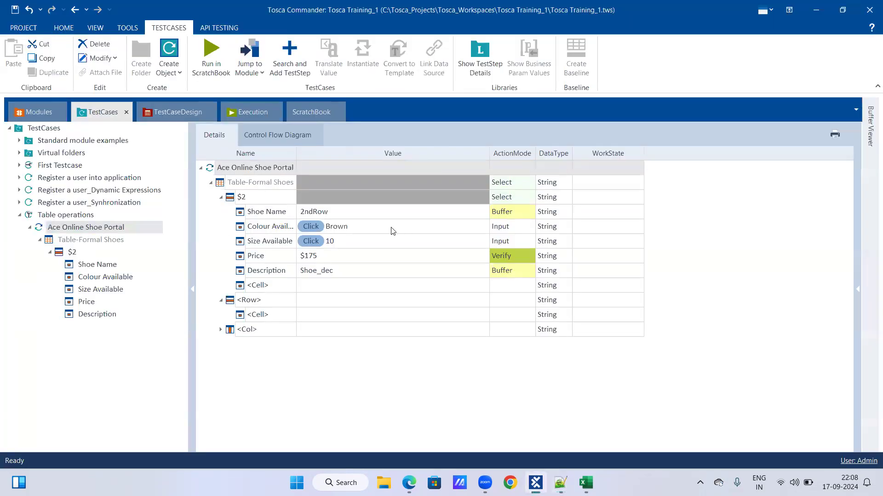
Return to the Notepad++ notes and add the line {click}{Sendkeys["Brown"]} below the first Sendkeys example
key("alt+Tab")
type("C")
key("BackSpace")
type("{click}")
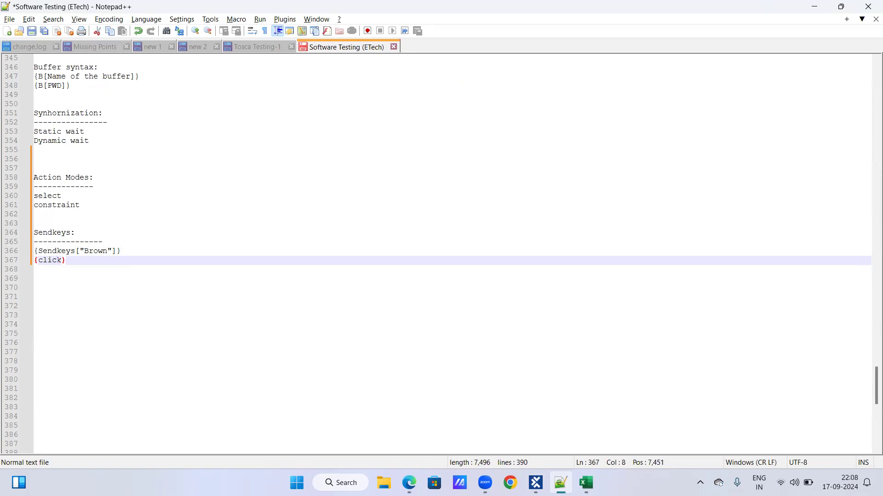
left_click_drag(35, 251, 132, 255)
key("ctrl+c")
left_click(80, 261)
key("BackSpace")
type("}")
key("ctrl+v")
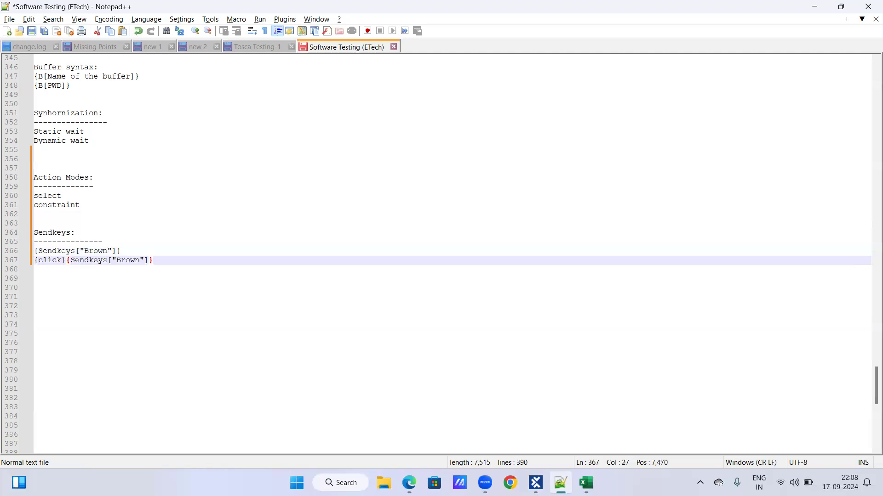
key("Return")
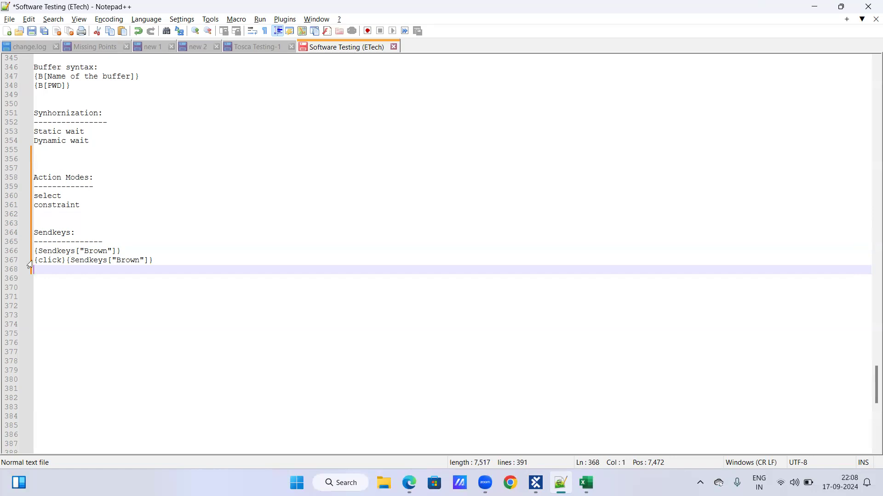
Duplicate the click-and-Sendkeys line in the notes and change the copy to {click}{Sendkeys["10"]}
left_click_drag(33, 261, 170, 260)
key("ctrl+c")
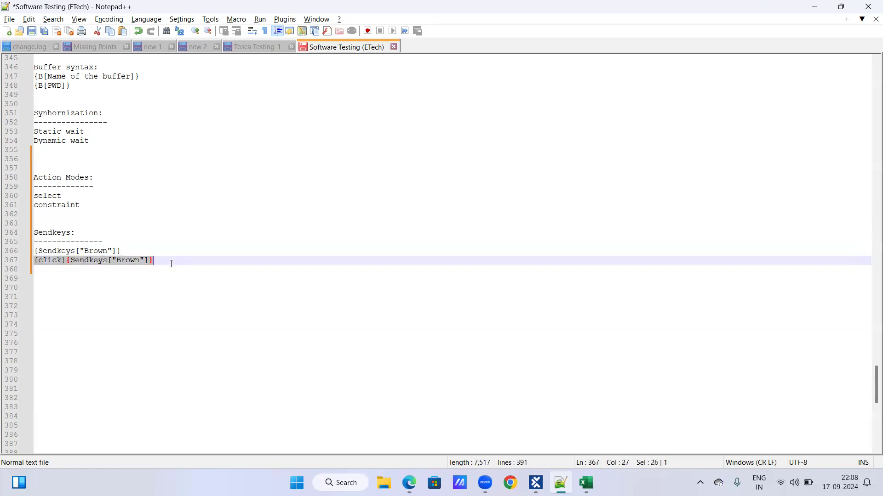
left_click(188, 261)
key("Return")
key("ctrl+v")
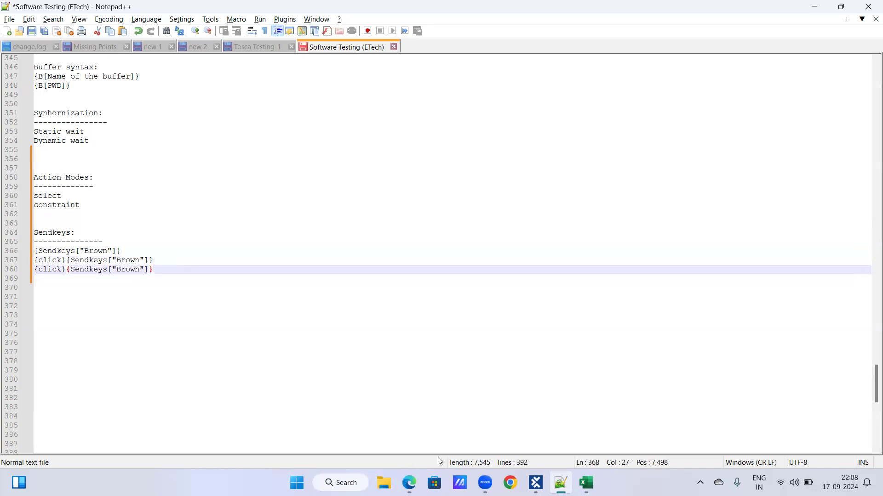
left_click(140, 271)
key("BackSpace")
key("BackSpace")
key("BackSpace")
key("BackSpace")
key("BackSpace")
type("10")
key("Right")
key("Right")
key("Right")
key("Return")
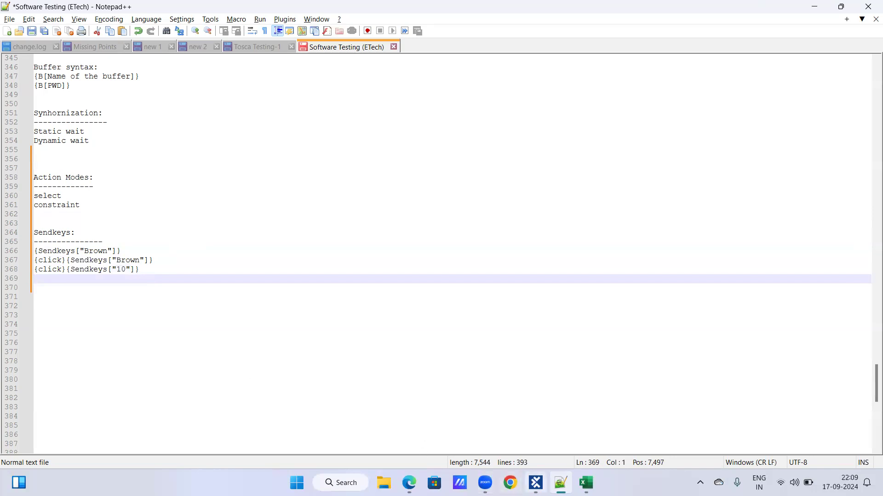
Copy the Brown line from the notes and set Colour Available in Tosca Commander to {click}{Sendkeys["Brown"]}
left_click_drag(34, 260, 173, 263)
key("ctrl+c")
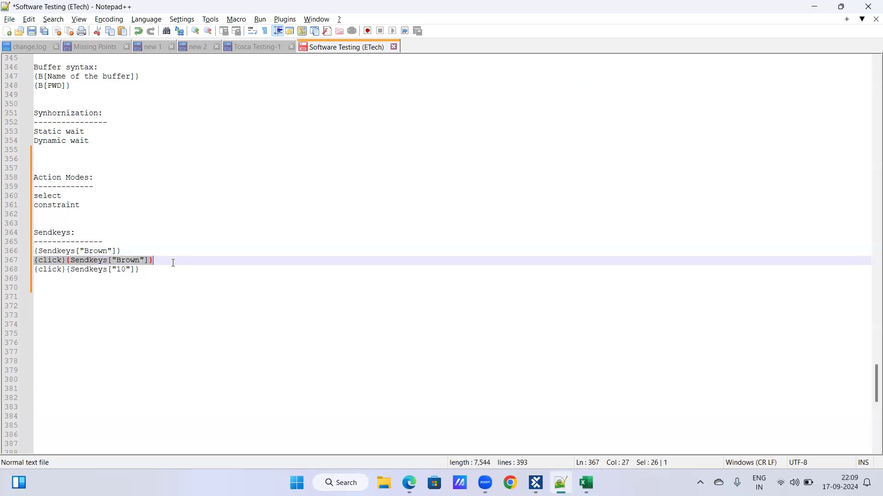
key("alt+Tab")
left_click(328, 228)
left_click(352, 227)
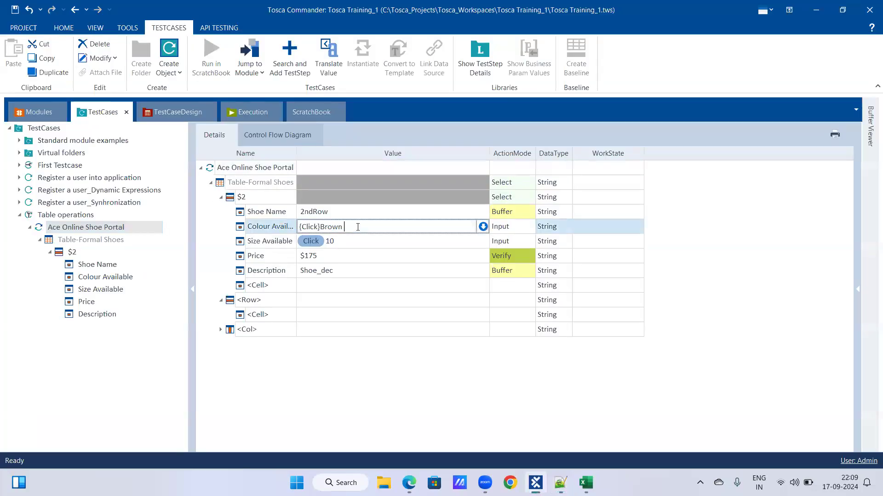
key("BackSpace")
key("BackSpace")
key("BackSpace")
key("BackSpace")
key("BackSpace")
key("BackSpace")
key("BackSpace")
key("BackSpace")
key("BackSpace")
key("BackSpace")
key("BackSpace")
key("BackSpace")
key("ctrl+v")
left_click(368, 238)
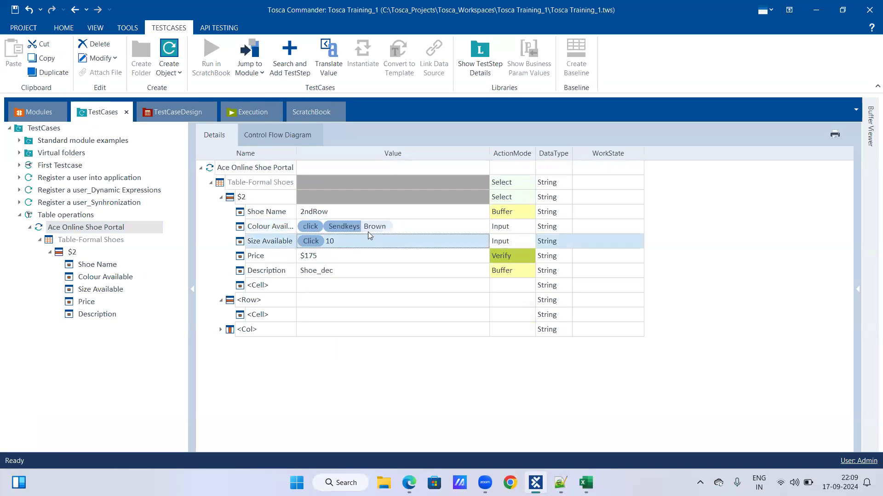
Set the Size Available test step value to {click}{Sendkeys["10"]}
left_click(341, 239)
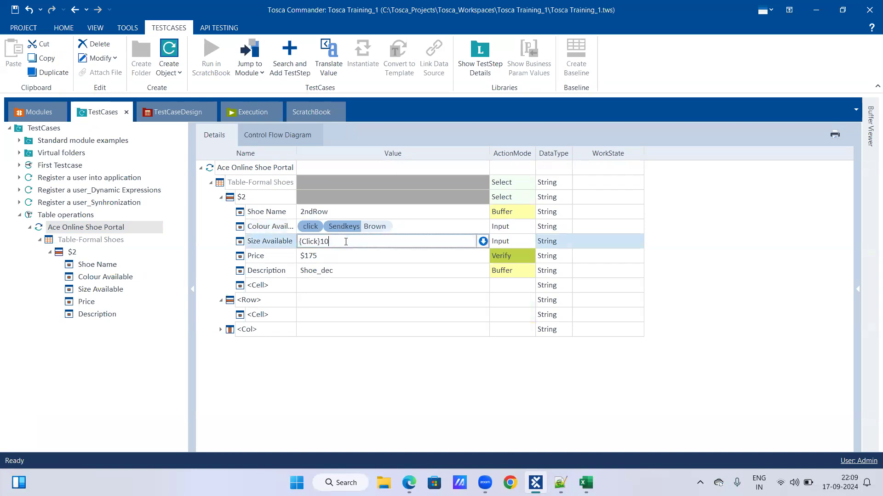
key("ctrl+a")
key("ctrl+v")
key("BackSpace")
key("BackSpace")
key("BackSpace")
key("BackSpace")
key("BackSpace")
type("10")
key("Return")
left_click(375, 241)
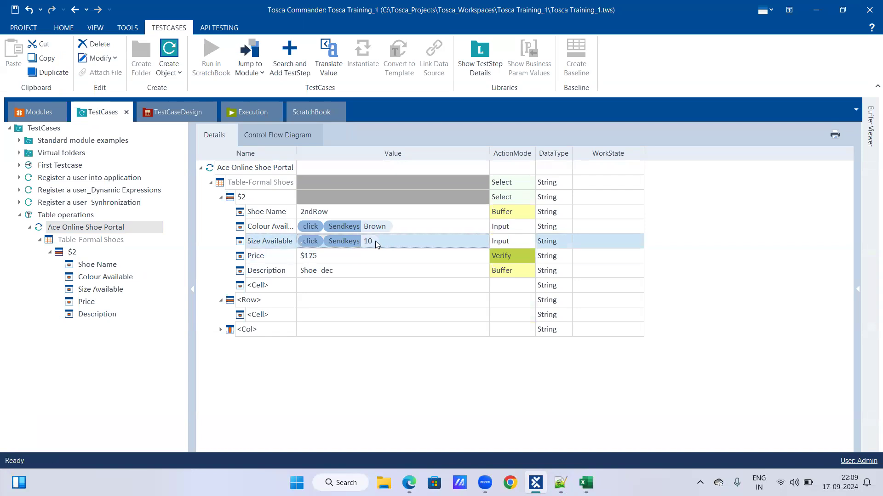
left_click(375, 241)
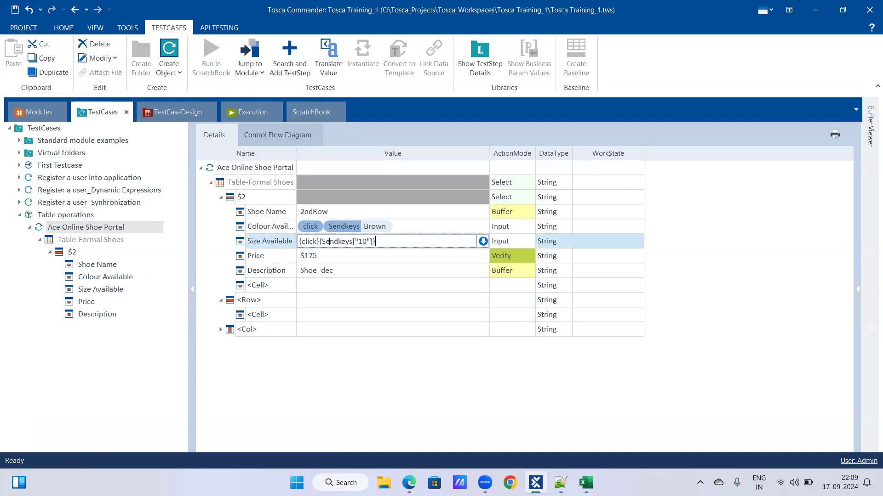
key("Return")
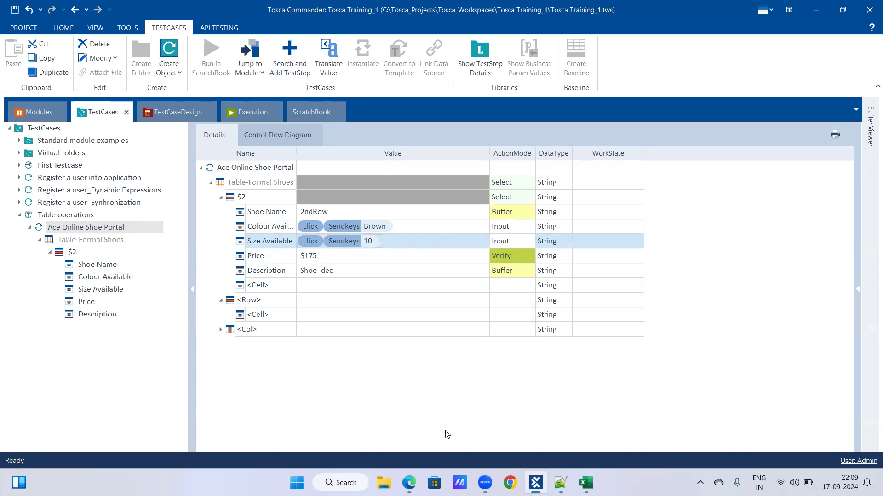
Run the Ace Online Shoe Portal test step in ScratchBook with the Sendkeys colour and size values
left_click(560, 482)
left_click(410, 483)
left_click(536, 483)
right_click(95, 228)
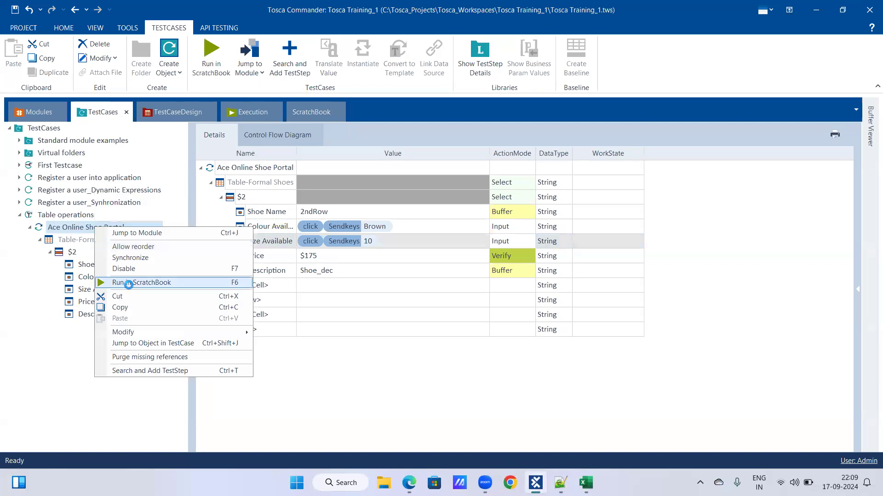
left_click(128, 282)
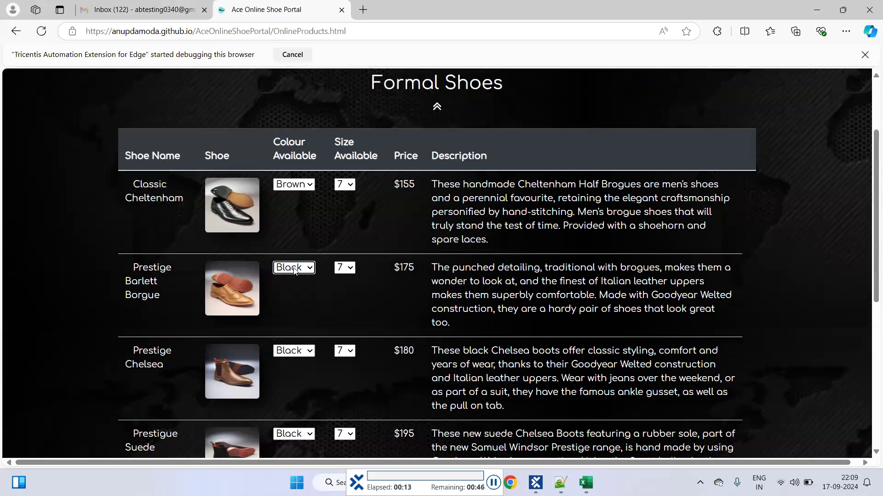
left_click(294, 272)
left_click(294, 272)
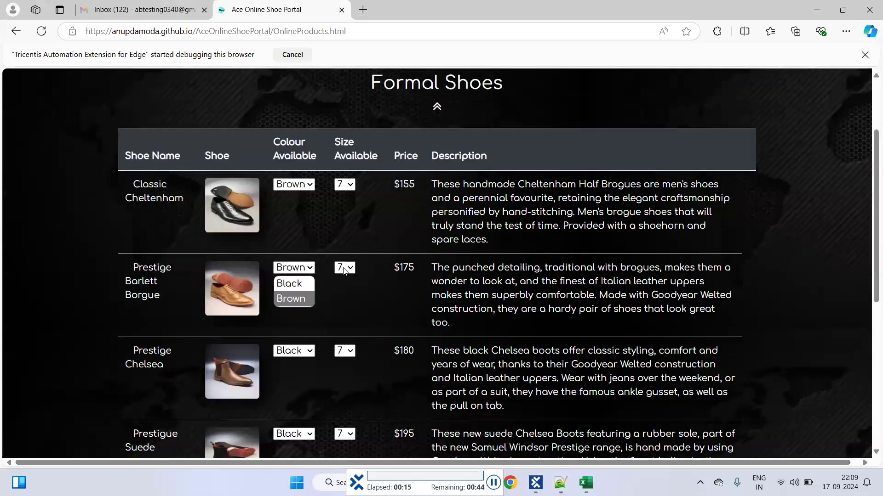
left_click(346, 268)
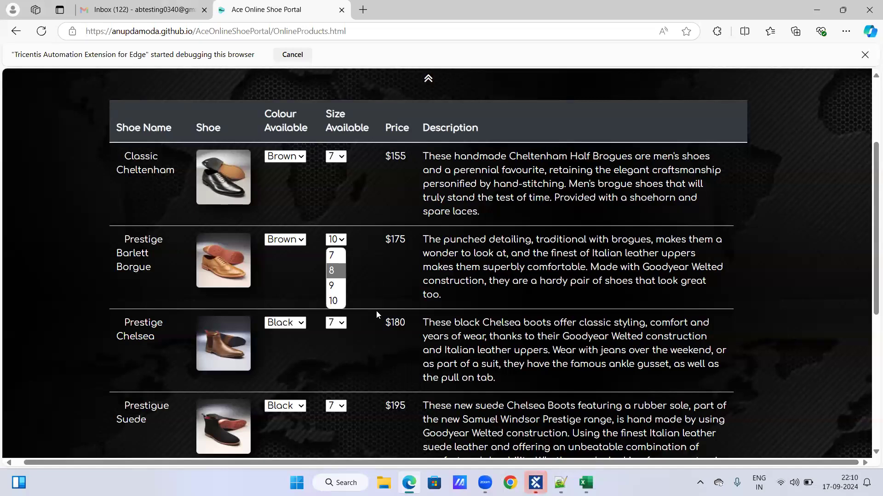
Return to Tosca Commander and expand all results of the Ace Online Shoe Portal run in ScratchBook
left_click(535, 481)
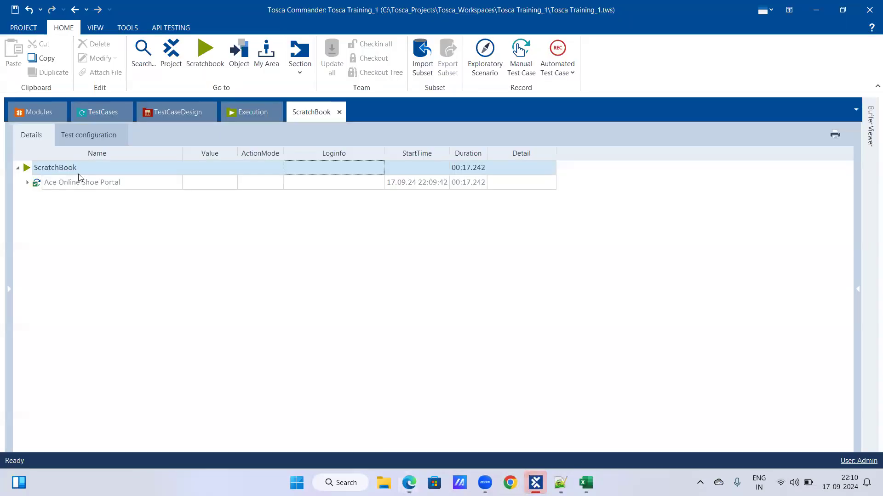
right_click(91, 181)
left_click(172, 154)
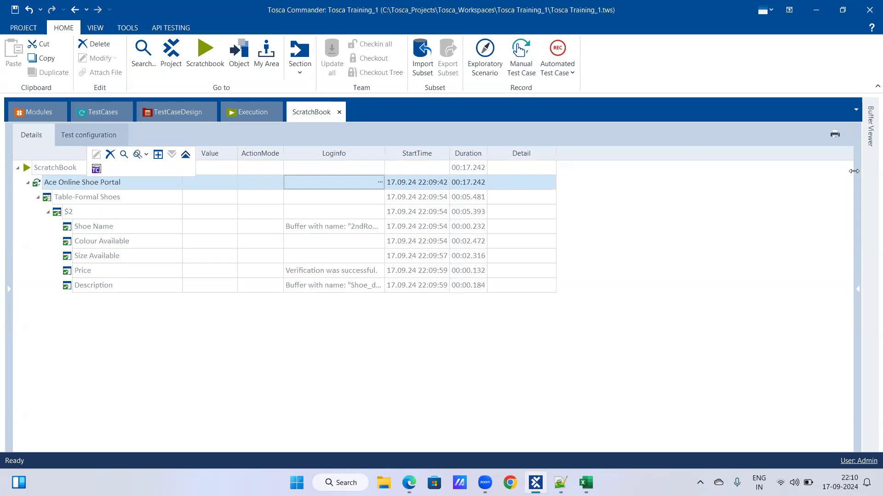
Inspect the 2ndRow and Shoe_dec buffers in the Buffer Viewer, and return to the test cases
left_click(870, 145)
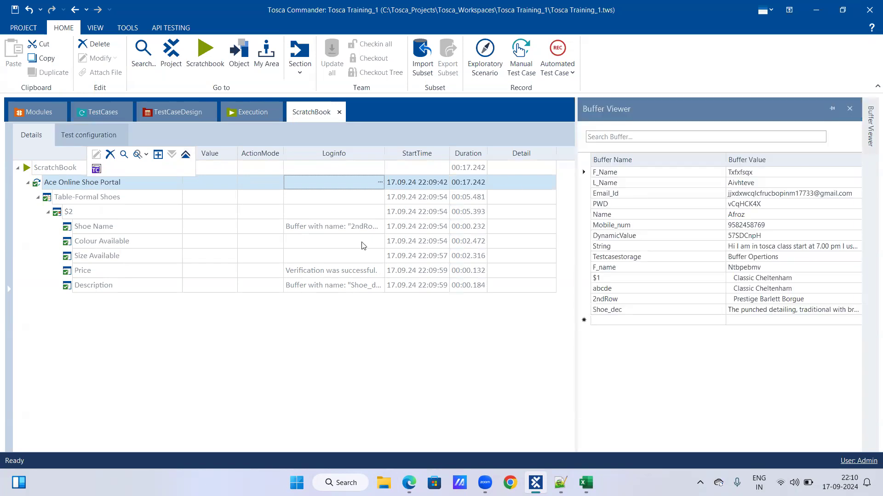
left_click(871, 142)
left_click(809, 311)
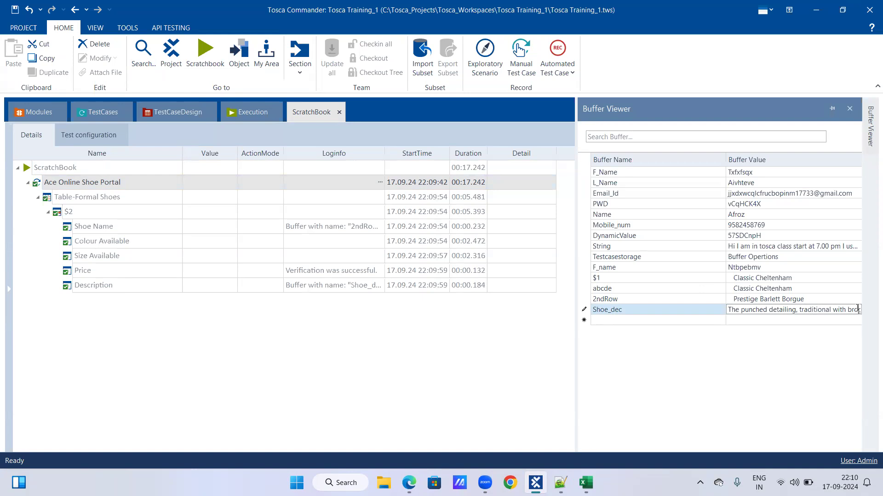
left_click(82, 120)
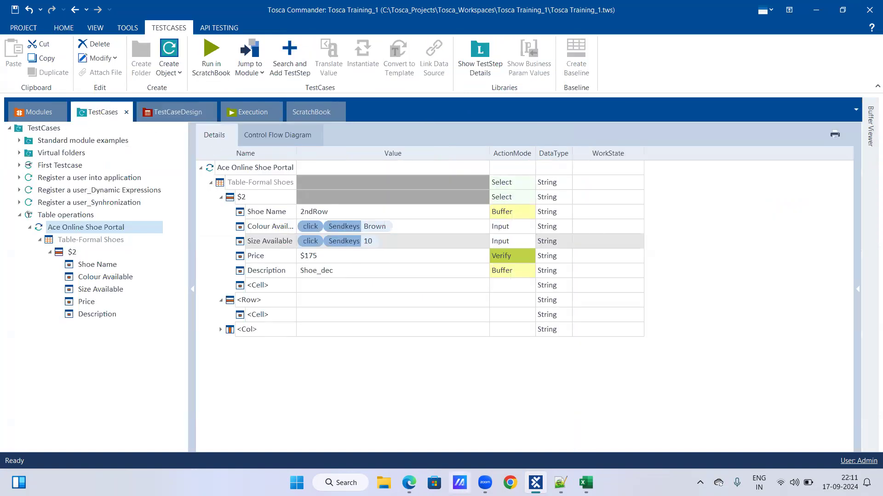
Switch to Edge, inspect the size options of the second shoe row, and return to Tosca Commander
left_click(409, 483)
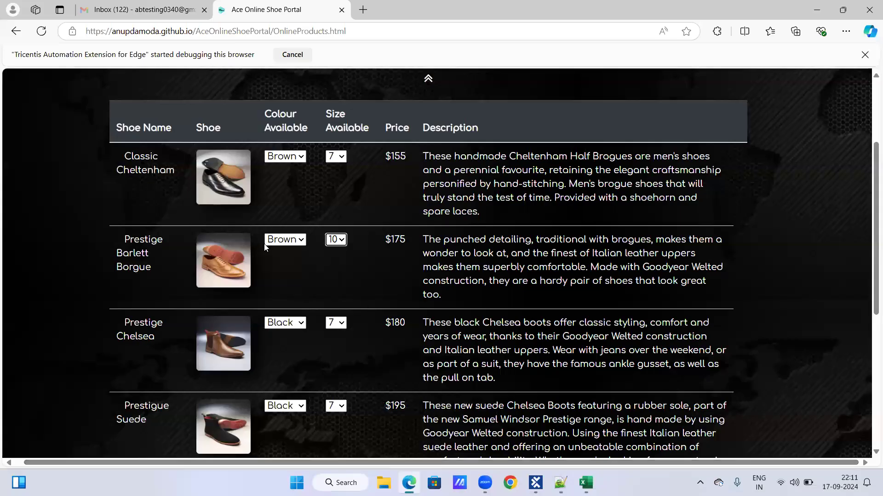
left_click(342, 240)
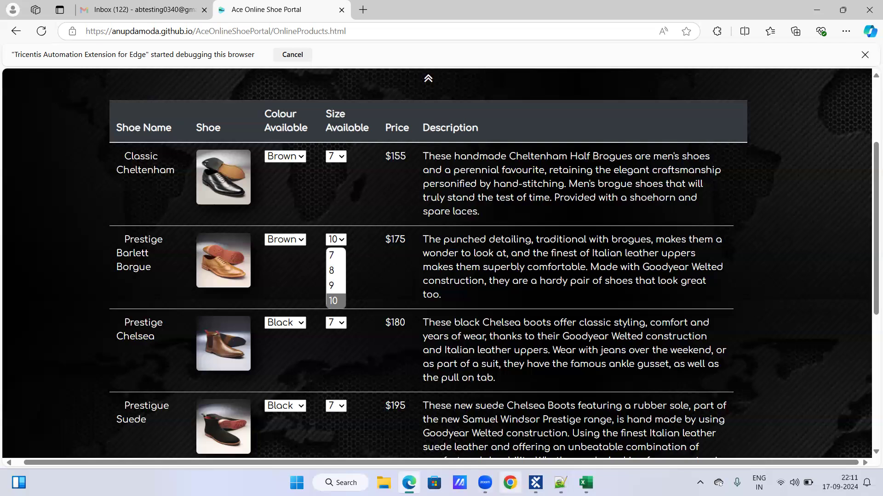
left_click(535, 483)
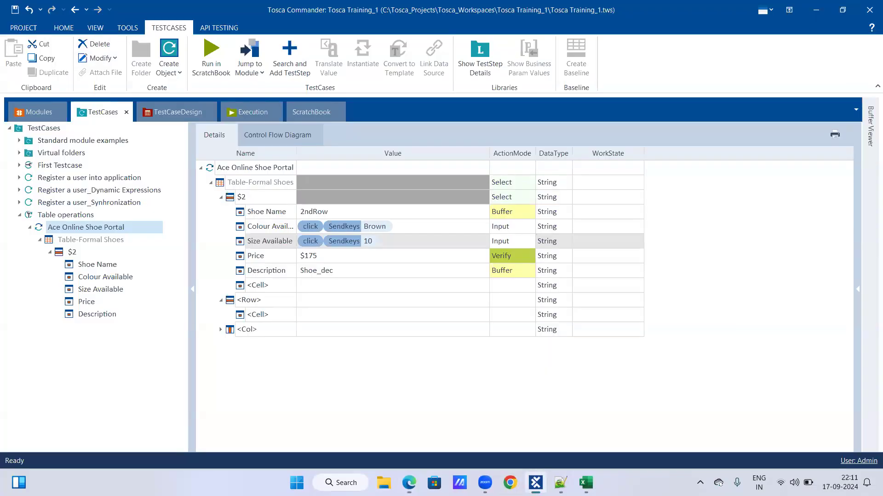
Append {ENTER} to the Colour Available value so it reads {click}{Sendkeys["Brown"]}{ENTER}
left_click(395, 227)
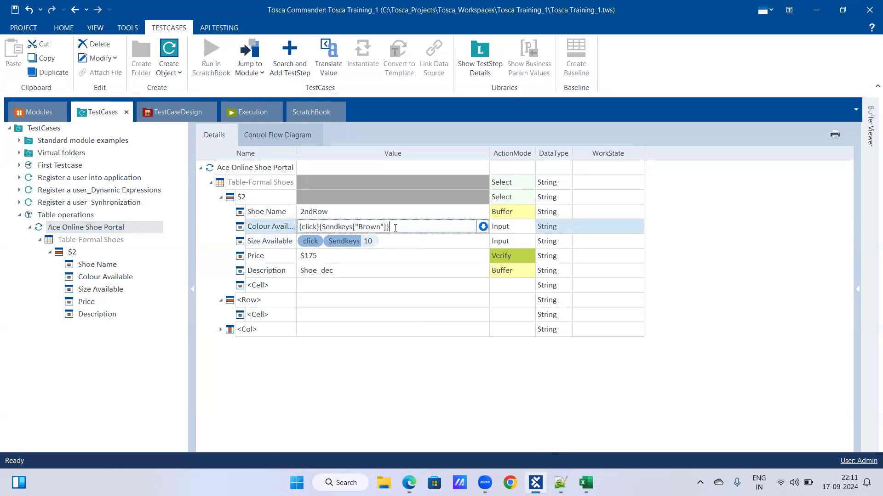
type("{")
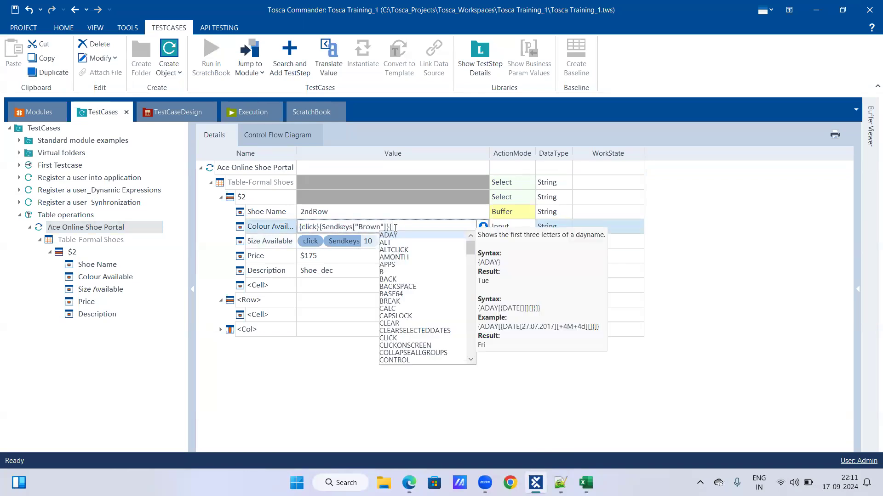
type("ent")
key("Return")
type("}")
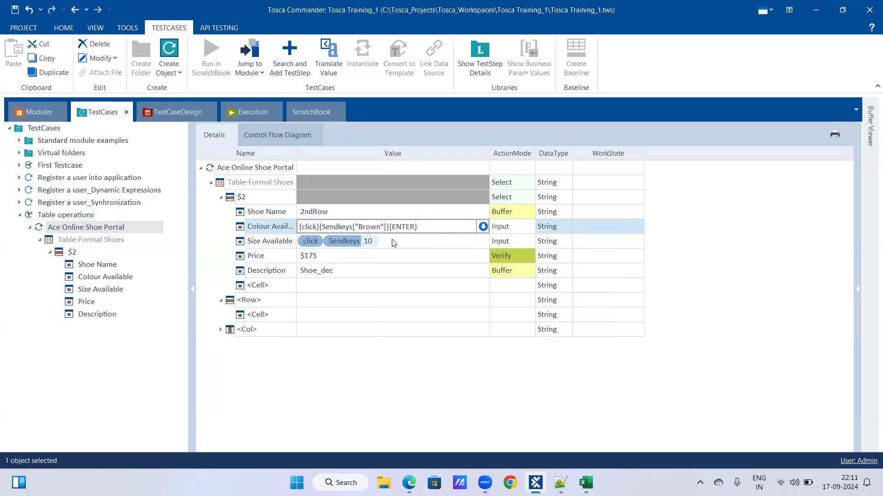
Append {ENTER} to the Size Available value so it reads {click}{Sendkeys["10"]}{ENTER}
left_click(393, 240)
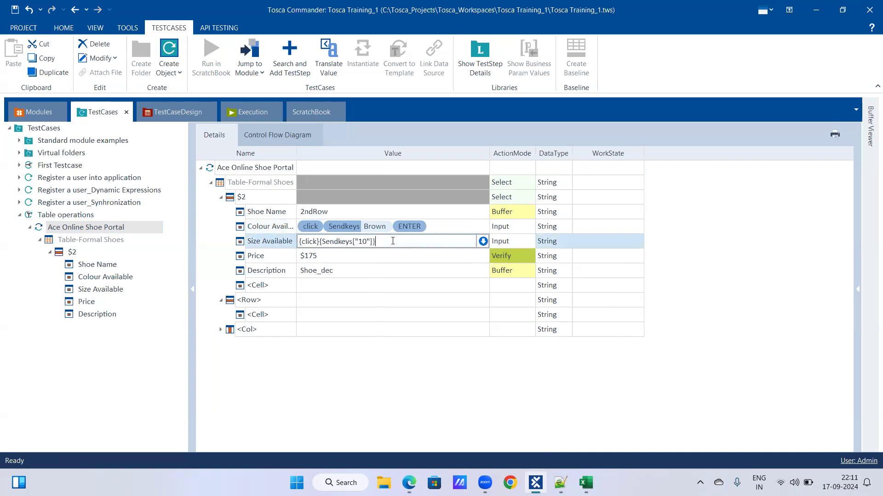
type("{ent")
key("Return")
type("}\\")
key("Return")
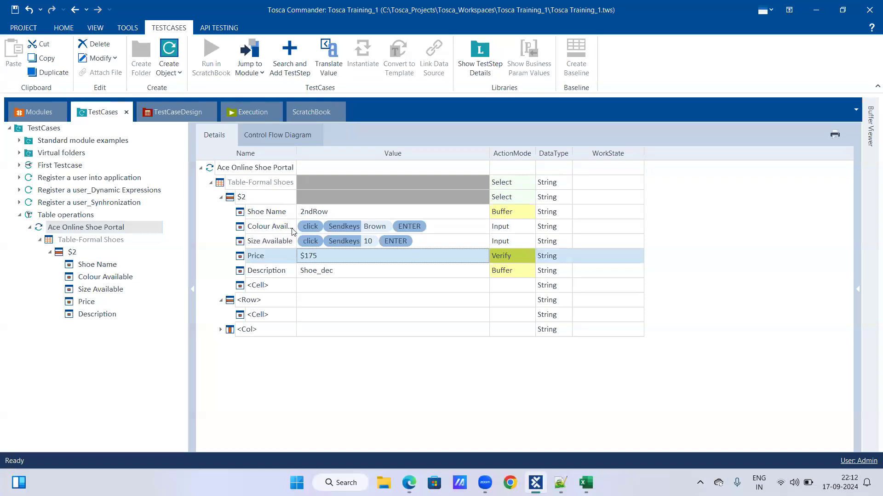
Switch to Edge and reset the Prestige Barlett Borgue row to colour Black and size 7
left_click(409, 483)
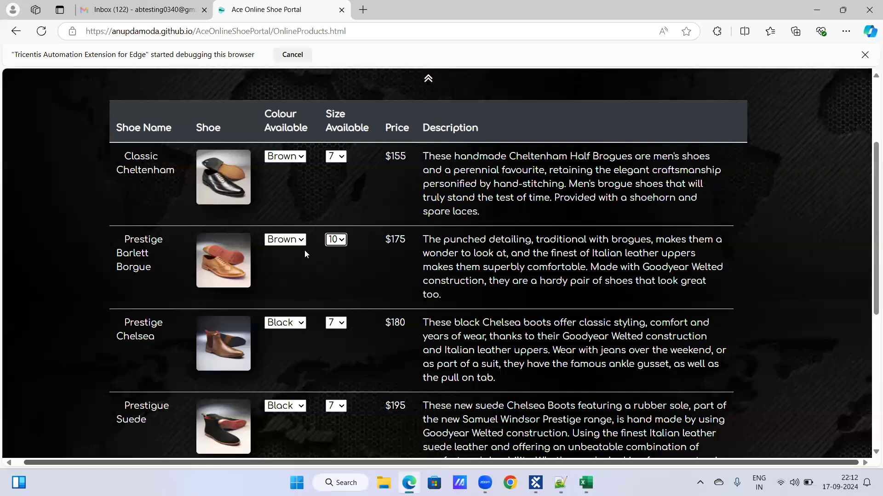
left_click(341, 243)
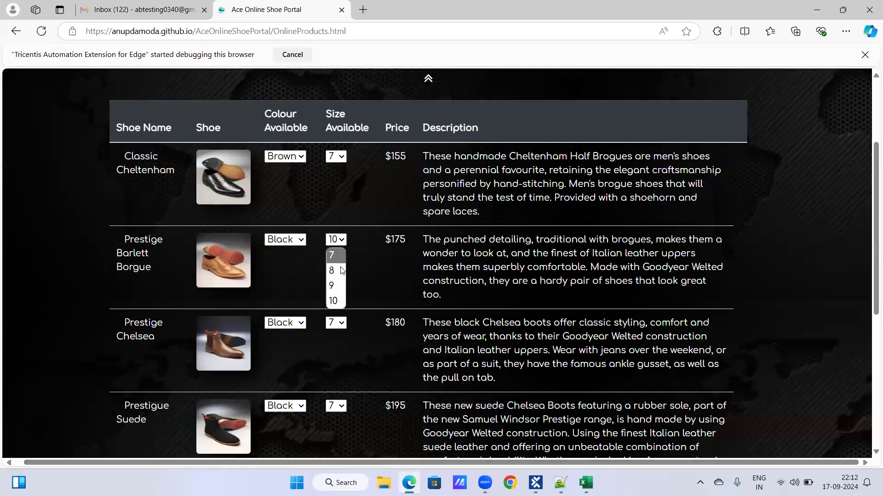
left_click(340, 257)
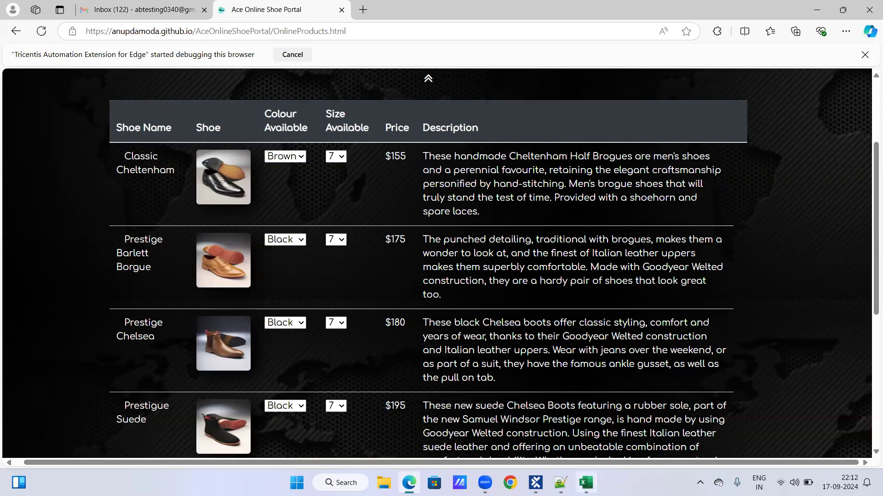
Return to Tosca Commander, run the Ace Online Shoe Portal test step in ScratchBook, and check the second shoe's size dropdown in the web page
left_click(536, 483)
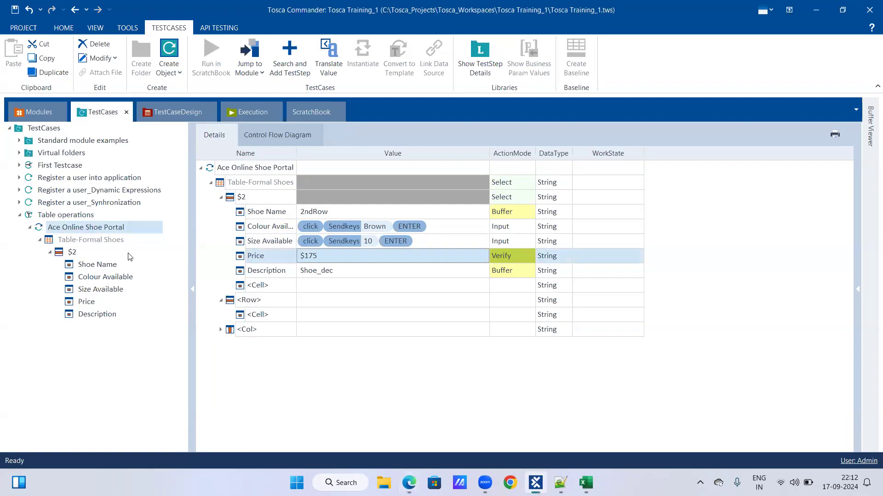
right_click(88, 228)
left_click(131, 282)
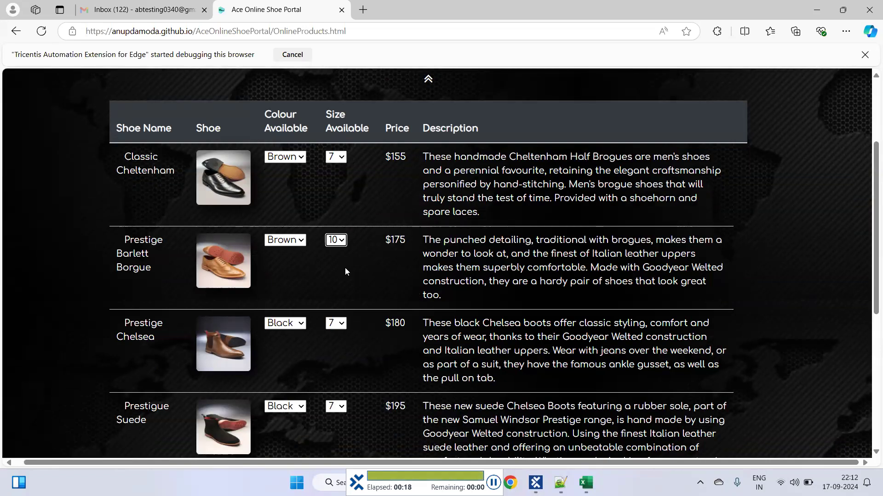
left_click(341, 243)
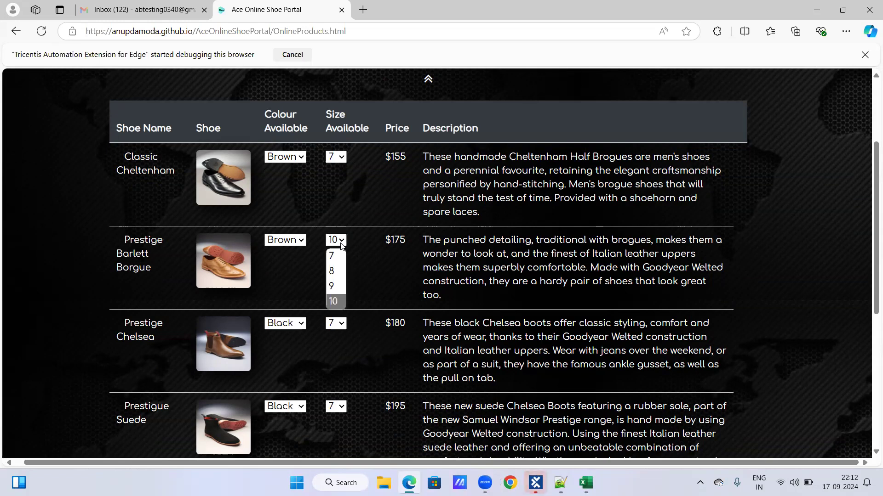
left_click(362, 250)
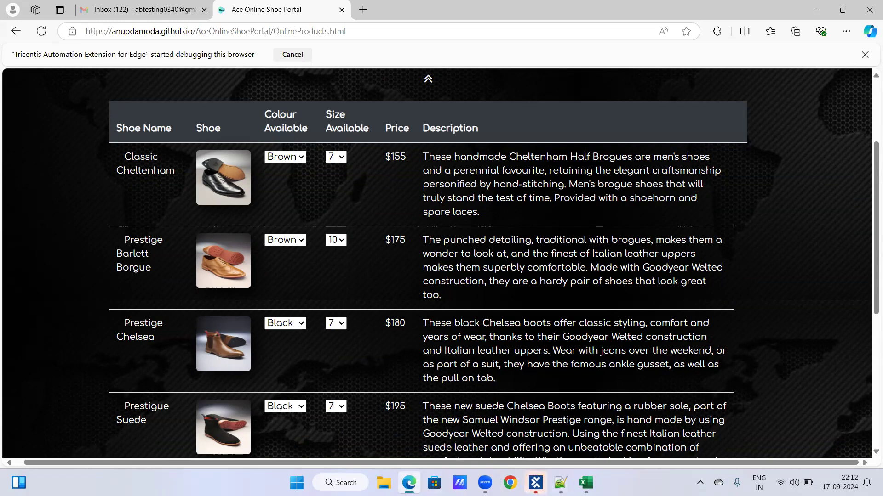
Return to Tosca Commander, expand all results of the latest Ace Online Shoe Portal run in ScratchBook, and view the Buffer Viewer
left_click(535, 483)
right_click(99, 181)
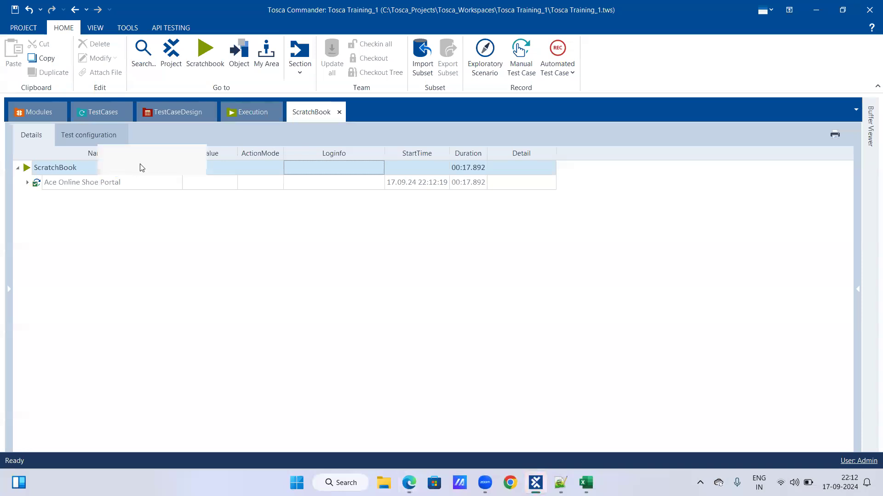
left_click(182, 154)
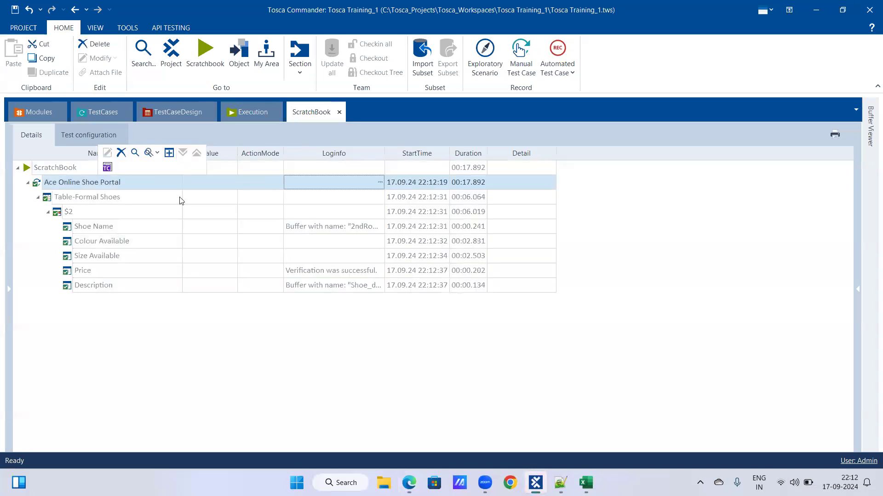
mouse_move(870, 140)
Go back to the test cases, review the Price and Description values of row $2, and save the workspace
left_click(109, 116)
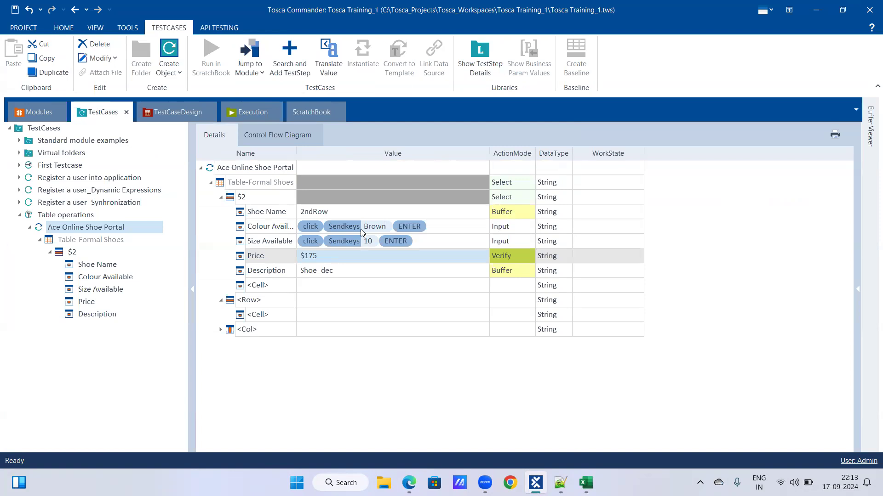
left_click(358, 261)
left_click(357, 277)
key("ctrl+s")
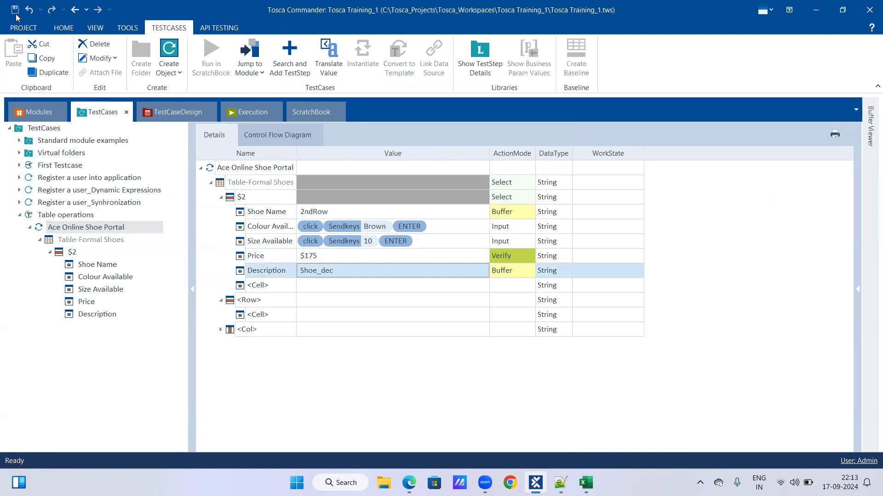